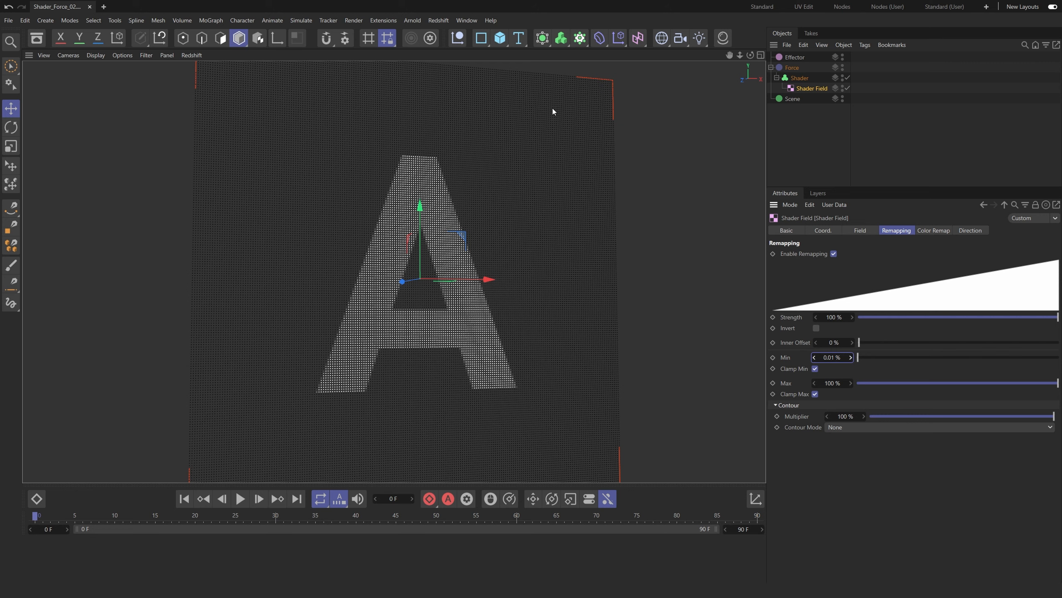
Add a Field Force object under the Force null and use the Shader volume as its field.
left_click_drag(171, 267, 349, 237, "alt")
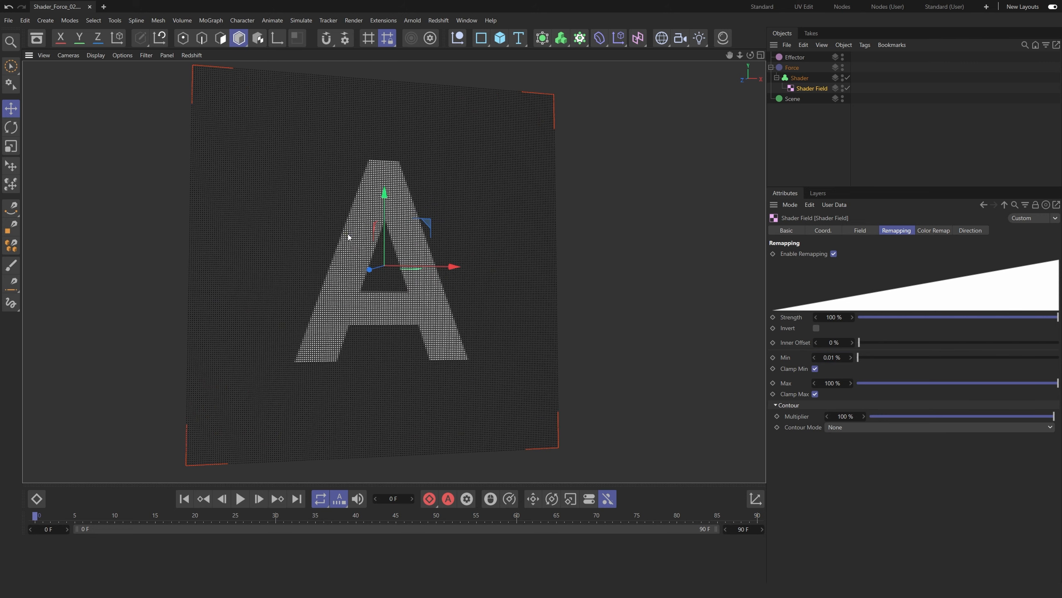
left_click(799, 78)
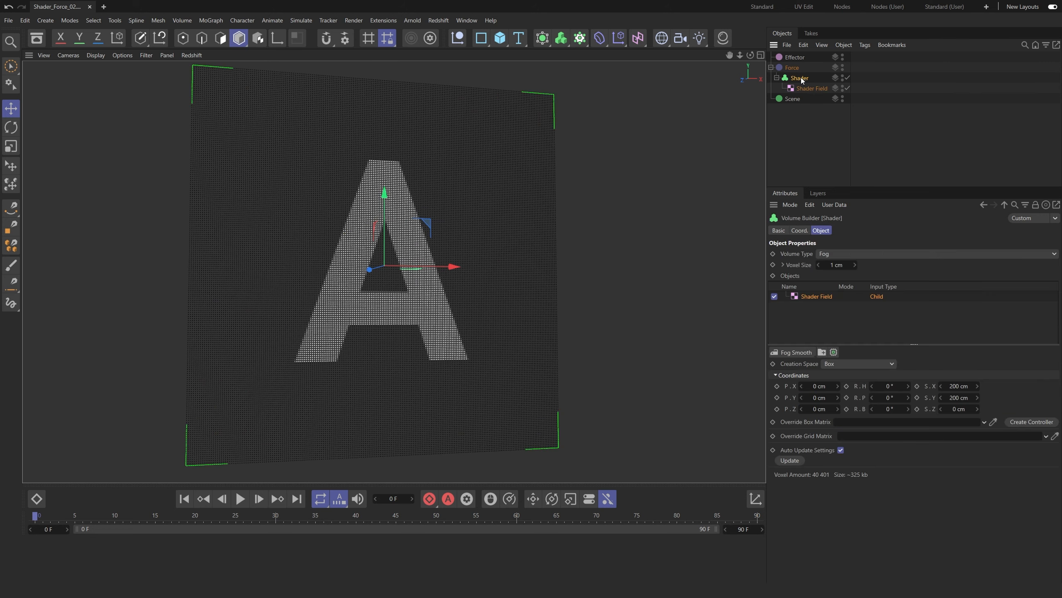
left_click(792, 67)
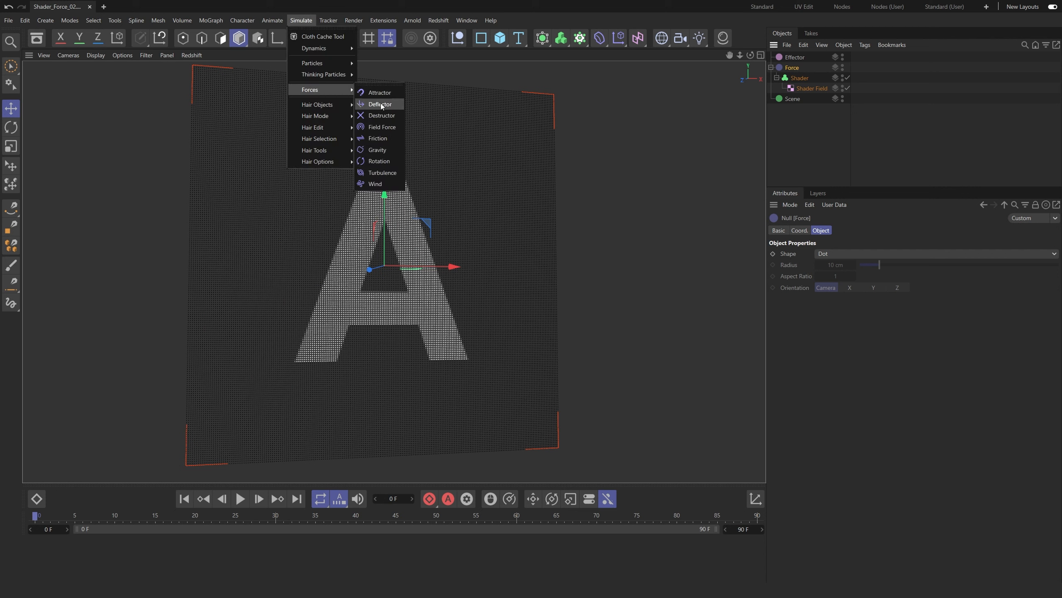
left_click(389, 128)
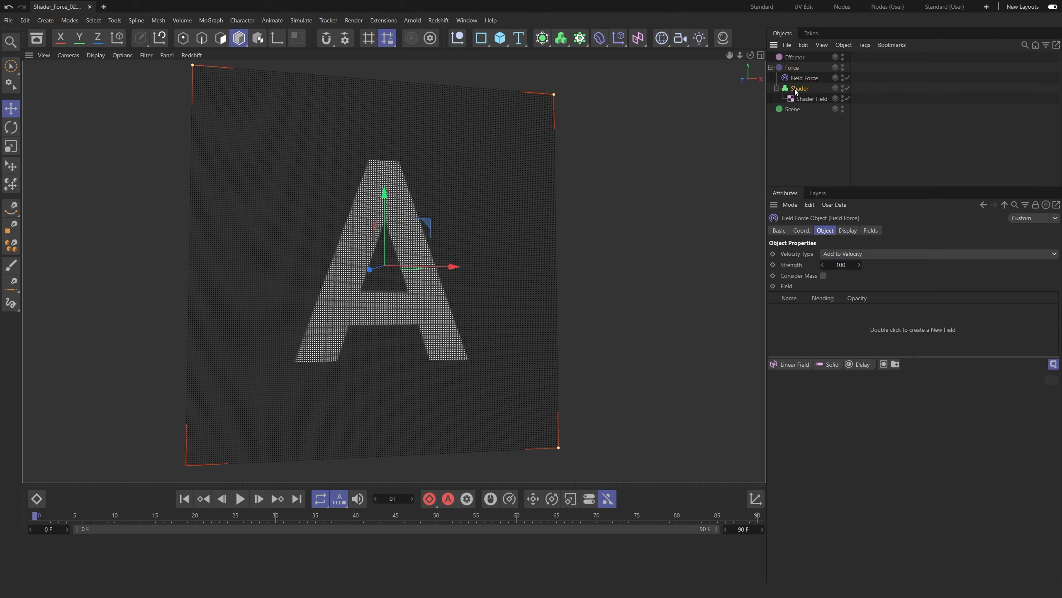
left_click(822, 339)
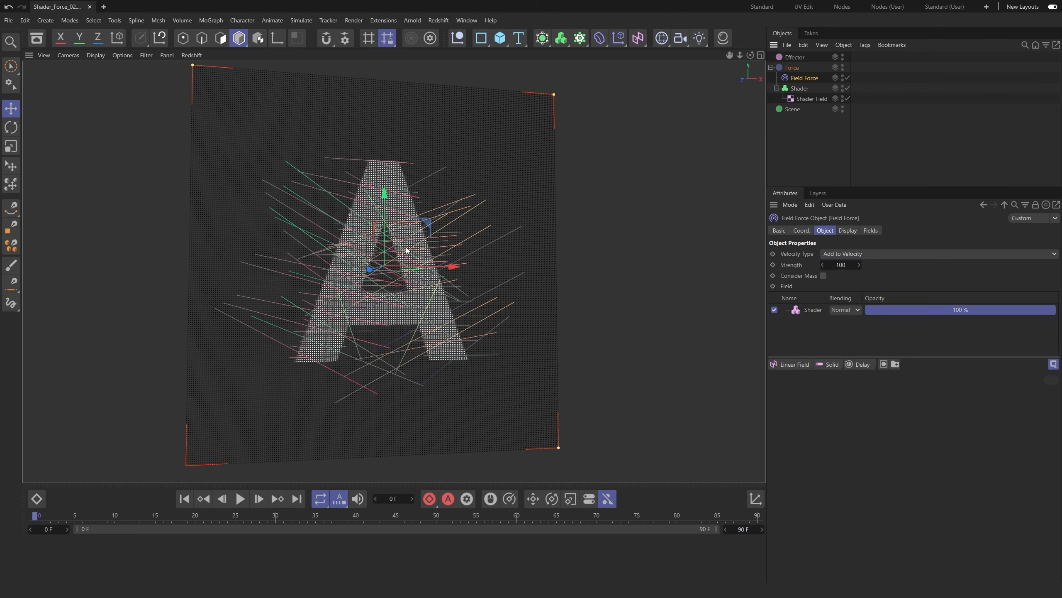
Set the Shader layer's blending mode to Max in the Field Force.
scroll(408, 284, "up", 1)
left_click_drag(408, 285, 413, 309, "alt")
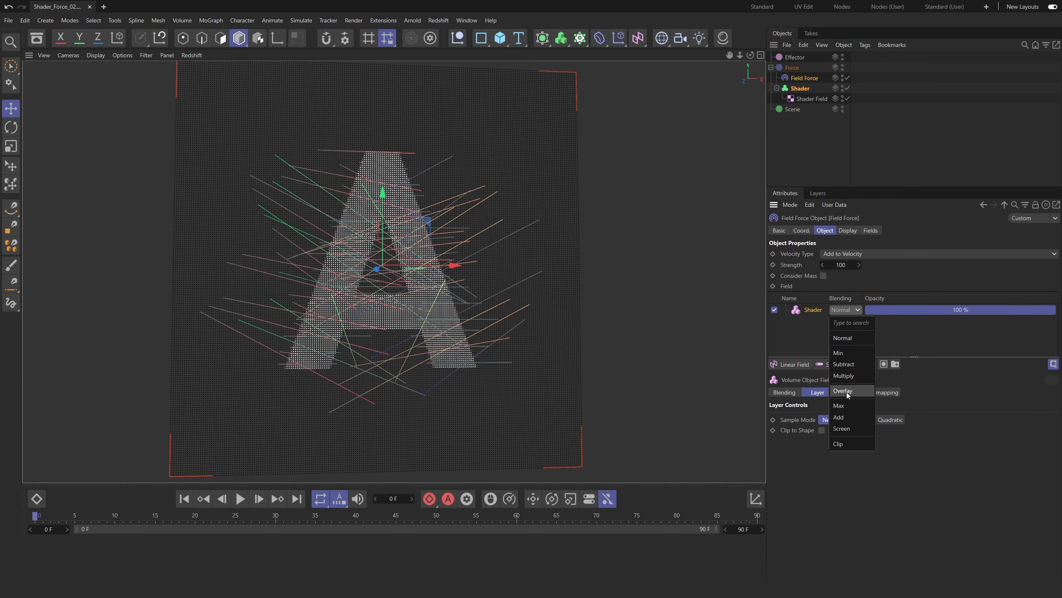
left_click(849, 407)
left_click_drag(391, 337, 396, 344, "alt")
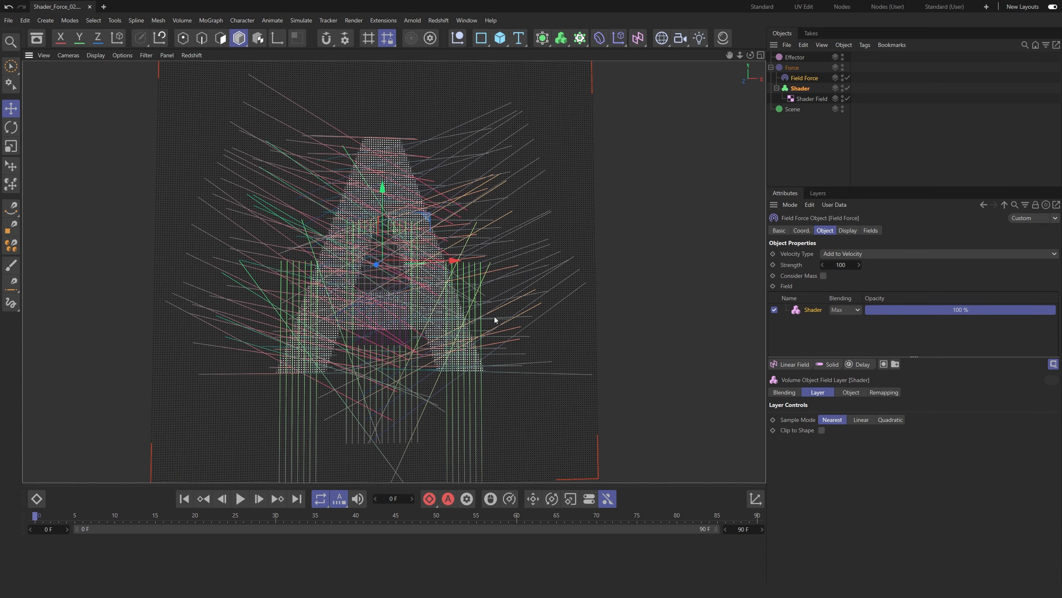
Try A(blur).png as the Shader Field's custom shader image, without copying it to the project location.
left_click(811, 100)
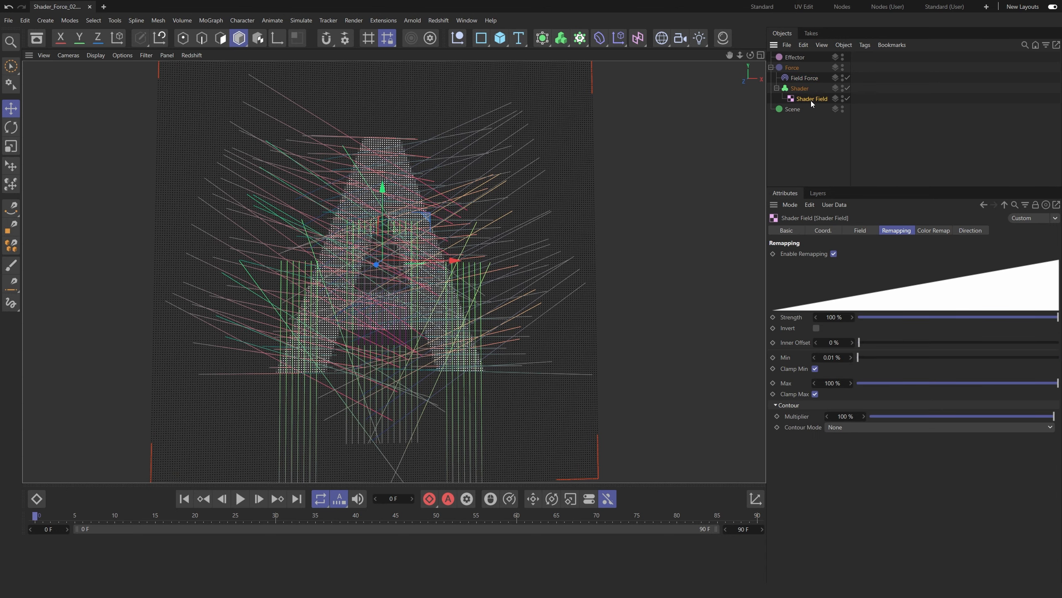
left_click(858, 230)
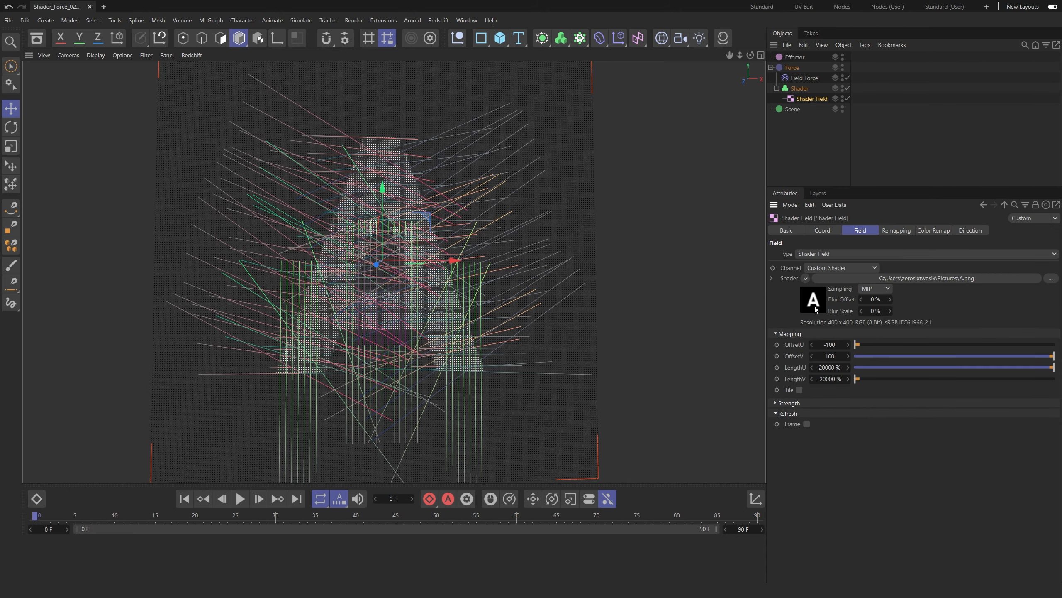
left_click(1053, 279)
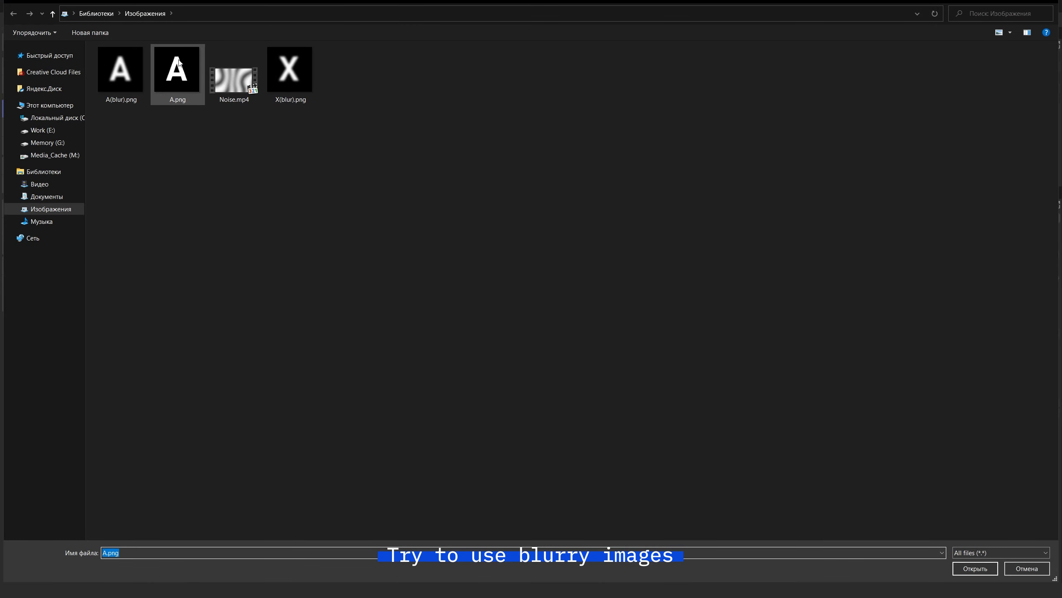
double_click(121, 71)
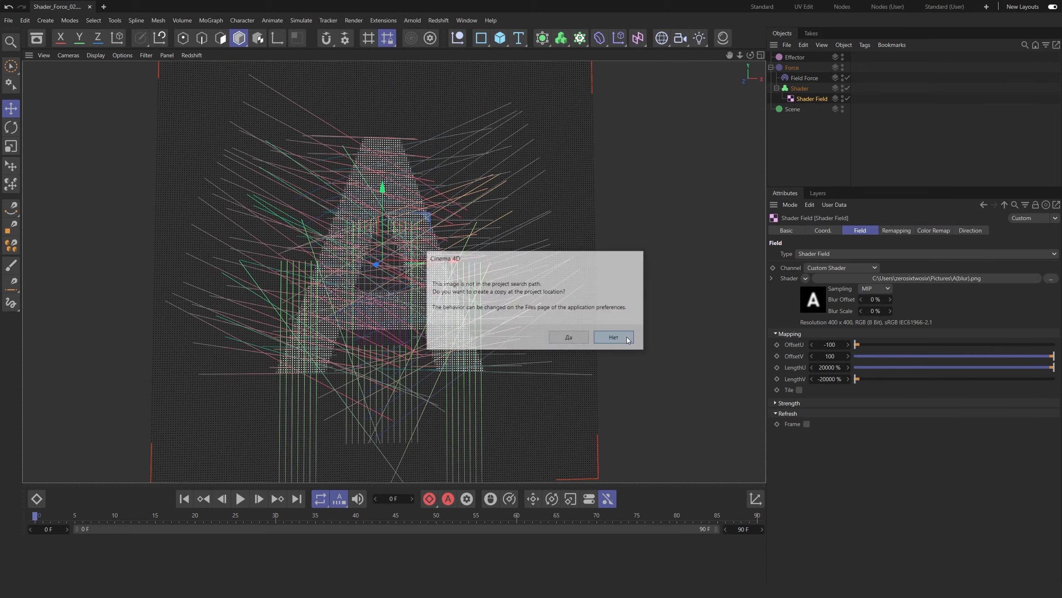
left_click(619, 337)
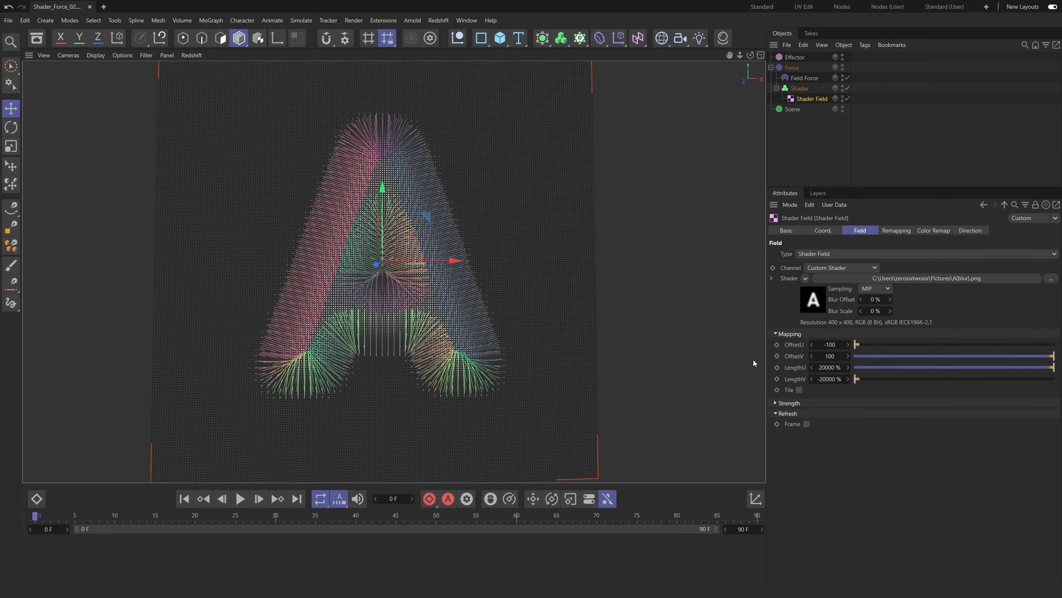
Switch the Shader Field's image back to A.png, declining the project copy.
left_click(1052, 279)
double_click(178, 68)
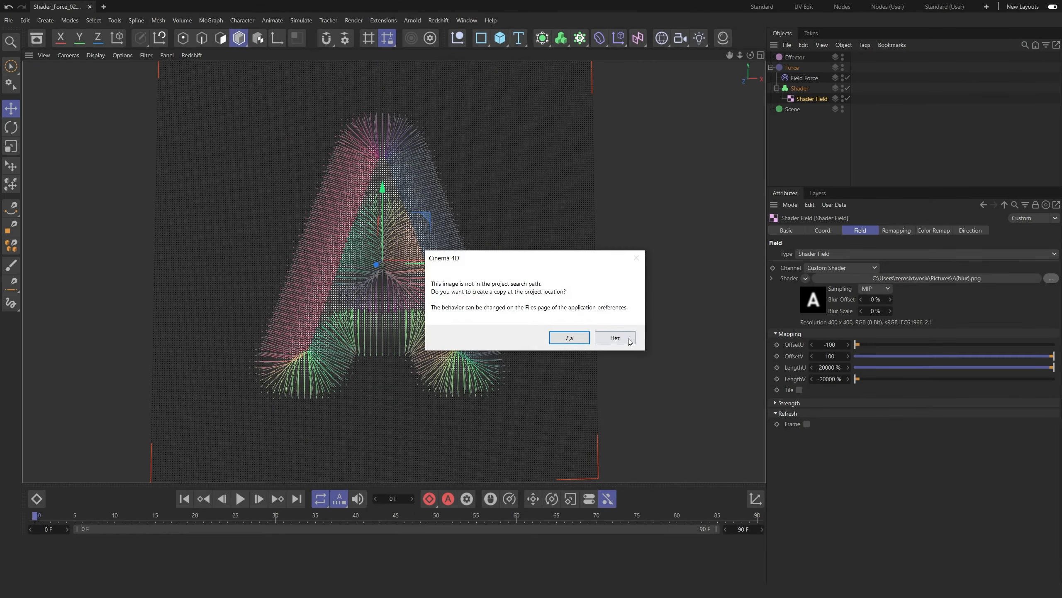
left_click(619, 337)
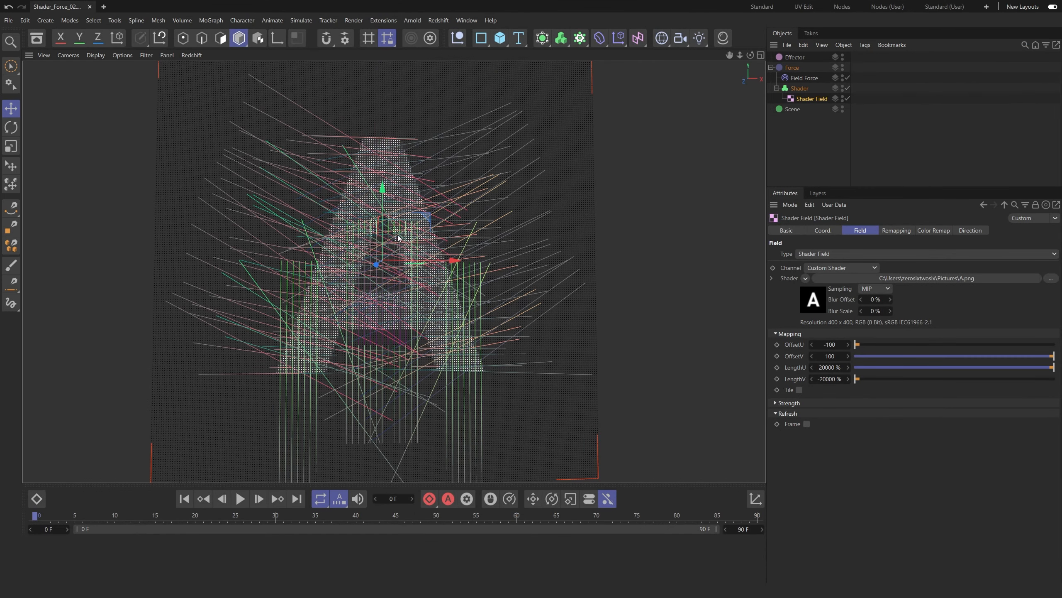
Try a Fog Smooth filter at 36 % strength on the Shader volume builder and disable it again.
left_click(807, 79)
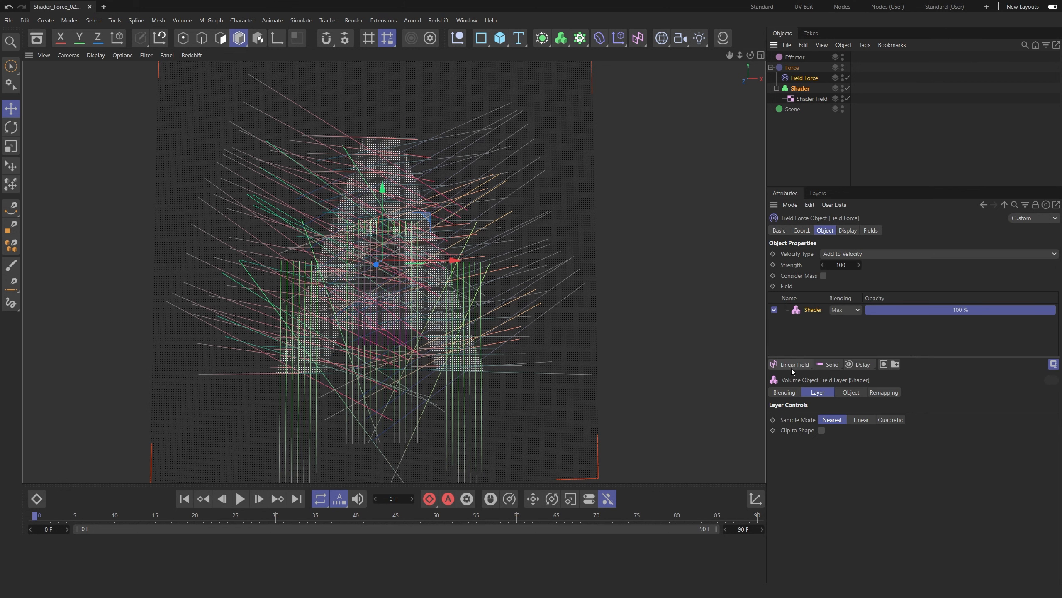
left_click(797, 89)
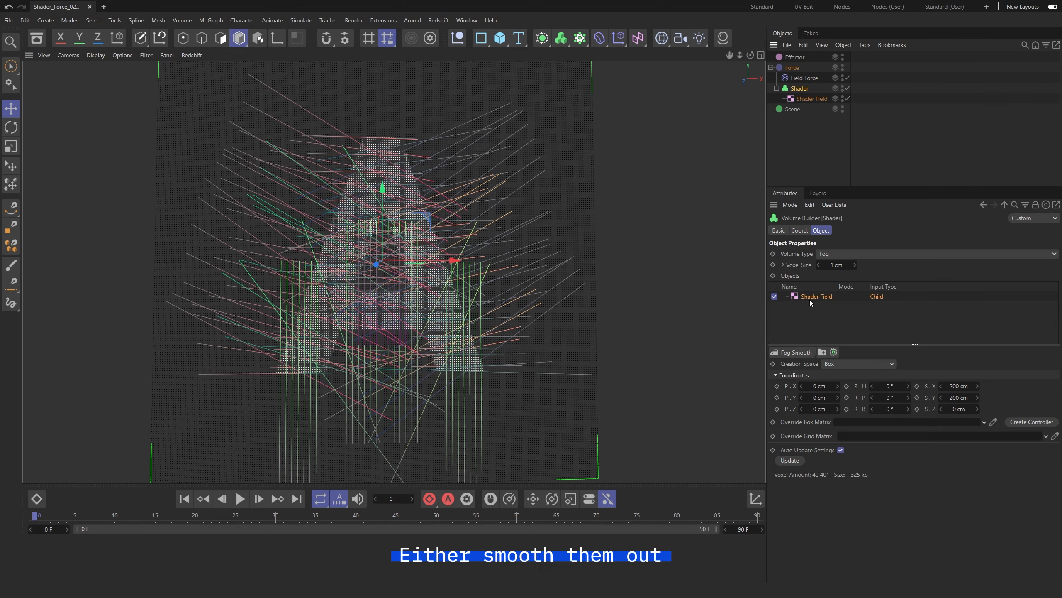
left_click(797, 353)
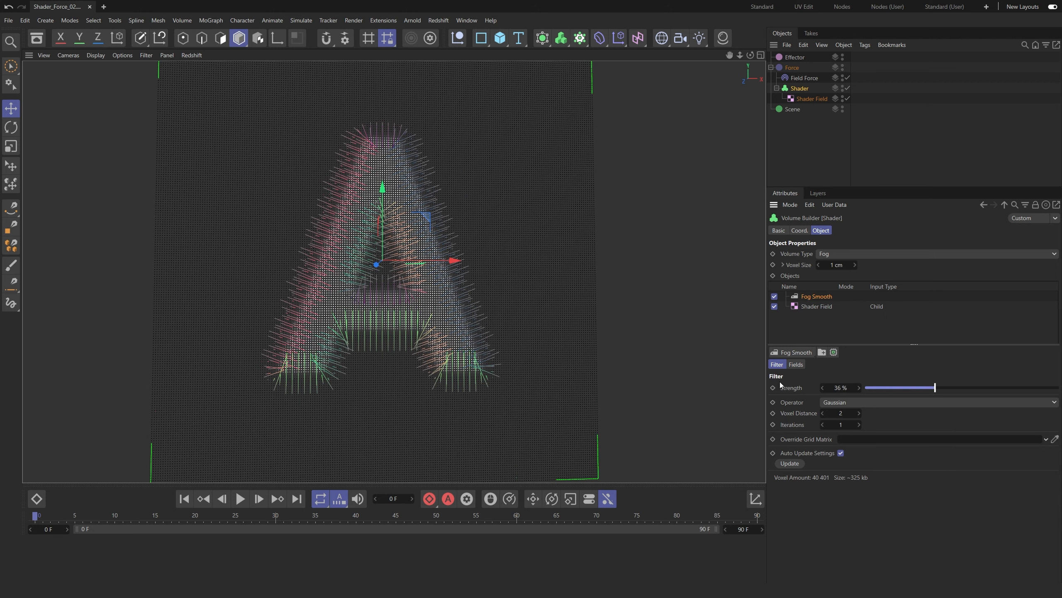
left_click(774, 296)
Load the blurred image A(blur).png into the Shader Field, declining the project copy.
left_click(810, 97)
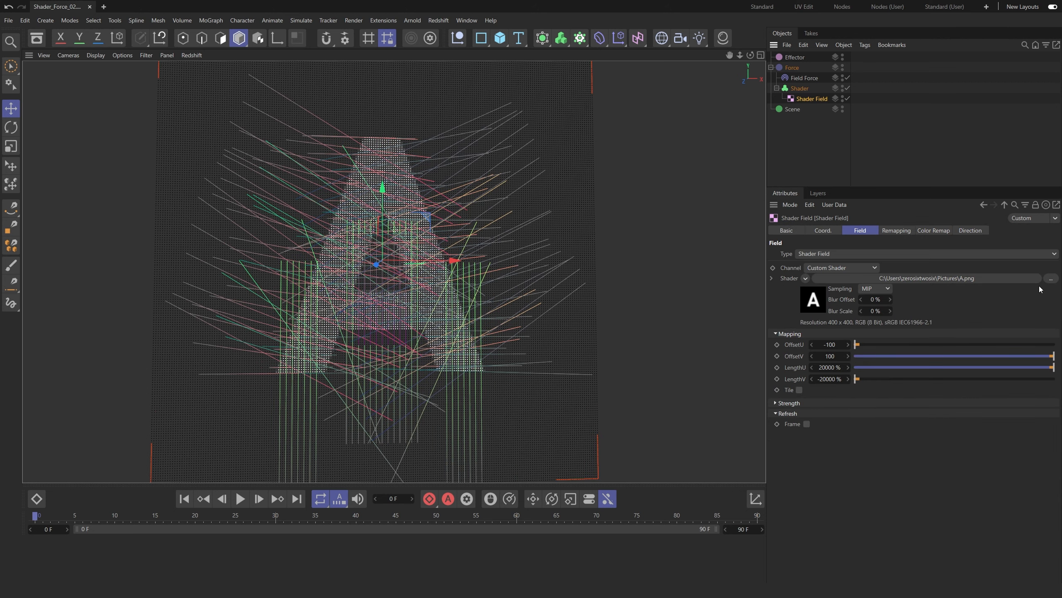
left_click(1039, 286)
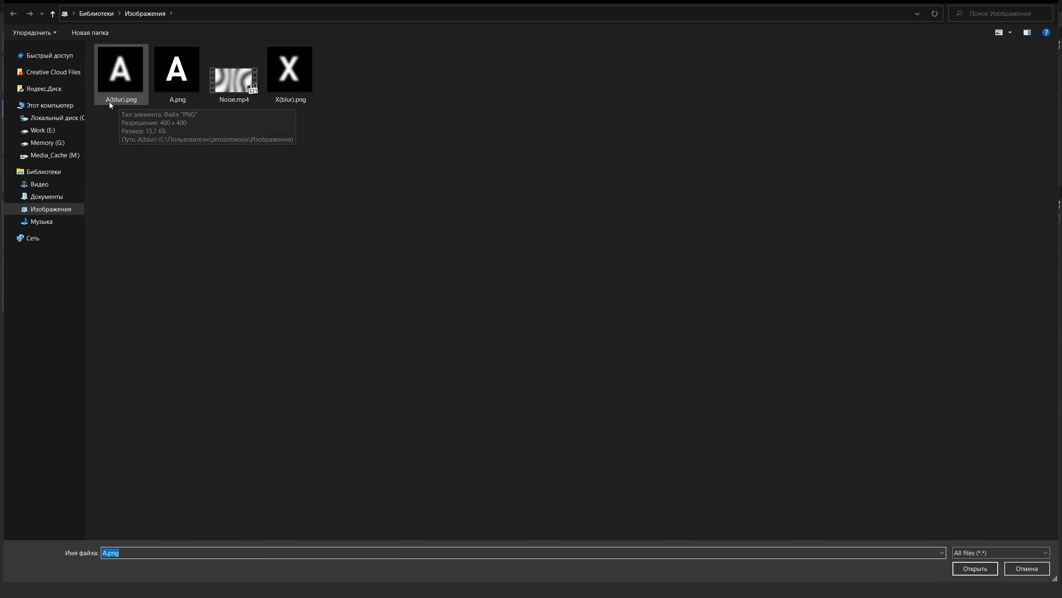
double_click(109, 102)
left_click(608, 340)
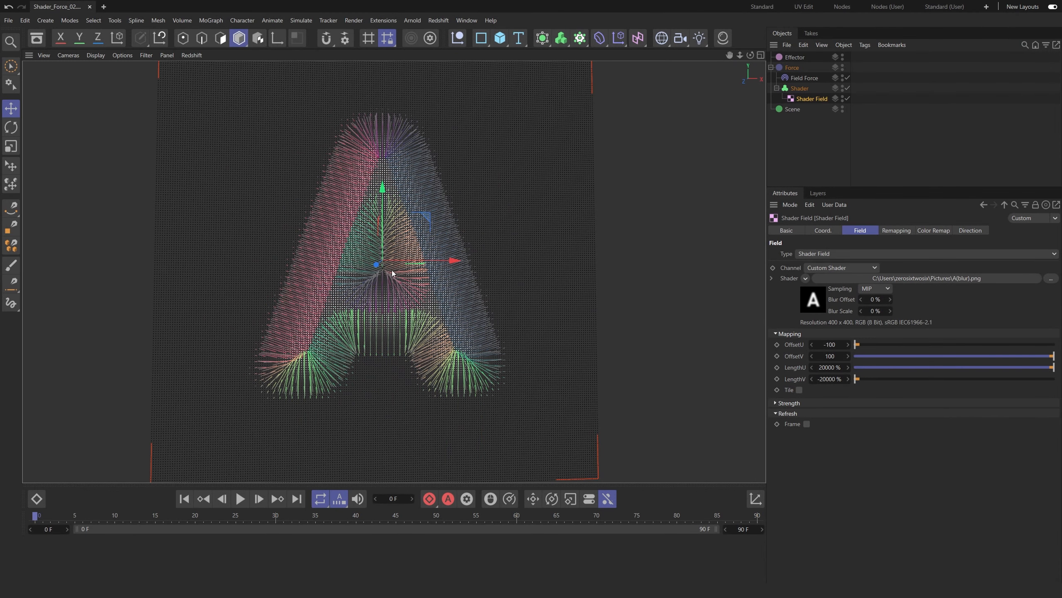
mouse_move(411, 331)
left_mouse_down("alt")
mouse_move(344, 320)
mouse_move(400, 326)
left_mouse_up("alt")
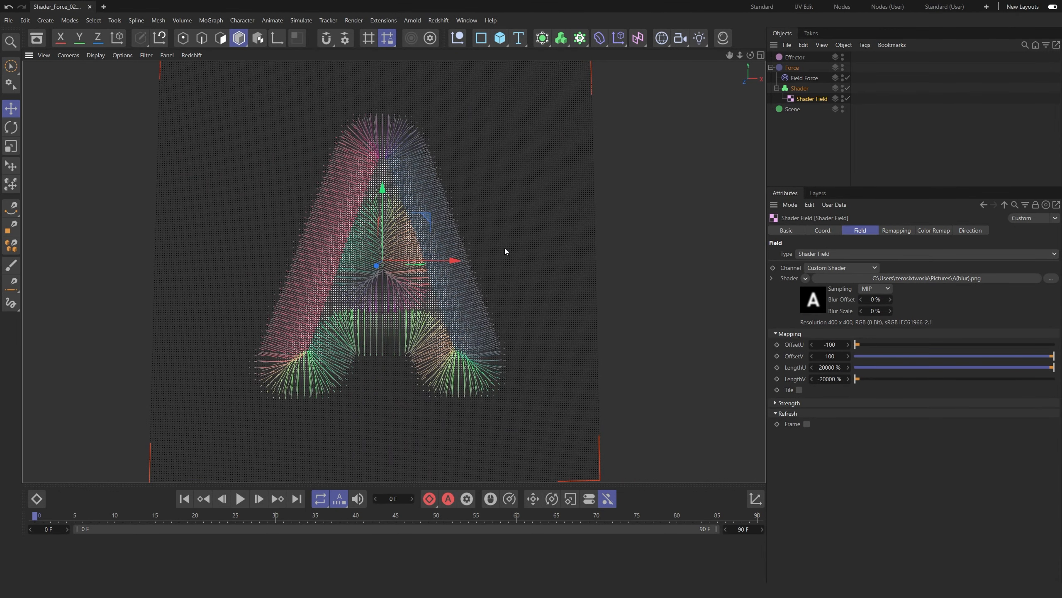
Add a sphere under the Scene null with a 1 cm radius and 6 segments.
left_click(794, 110)
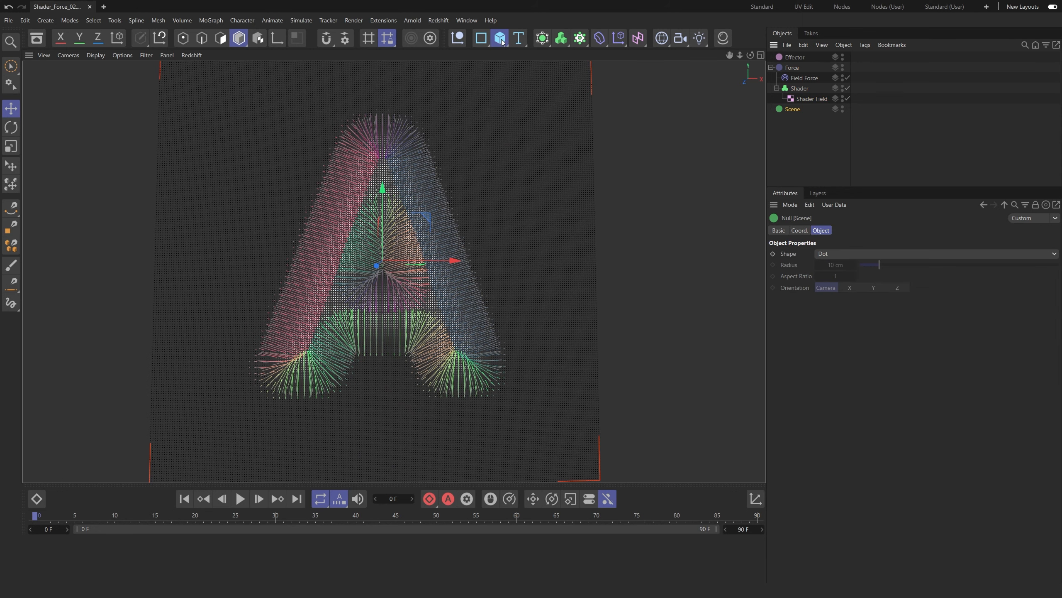
left_click(501, 40)
left_click(608, 90)
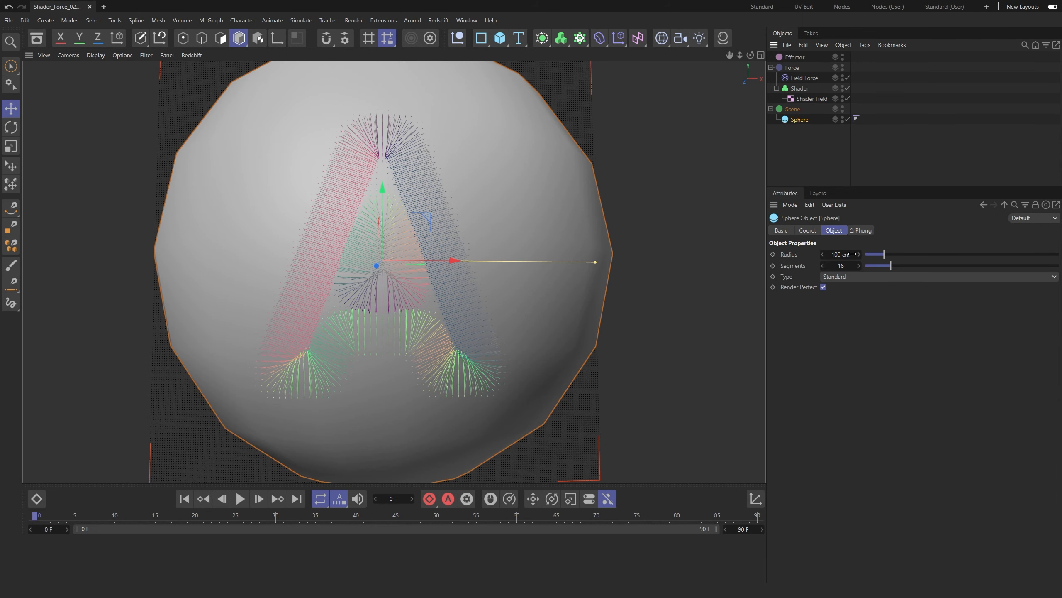
left_click(843, 265)
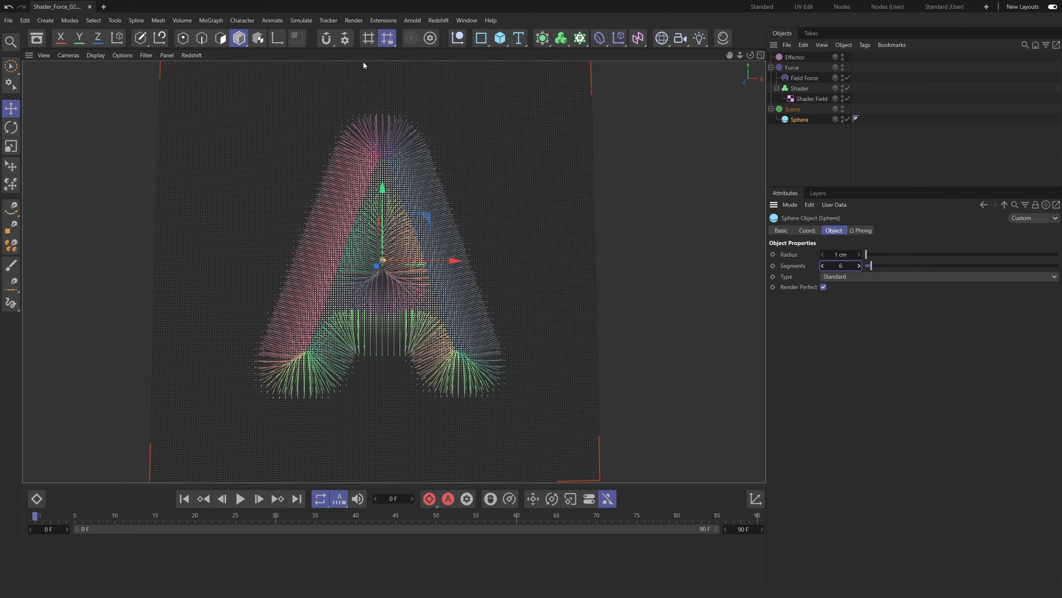
Put the sphere in a grid Cloner using Endpoint mode, count 40 × 40 × 1 and size 100 × 100 × 0 cm.
left_click(225, 20)
left_click(227, 53, "alt")
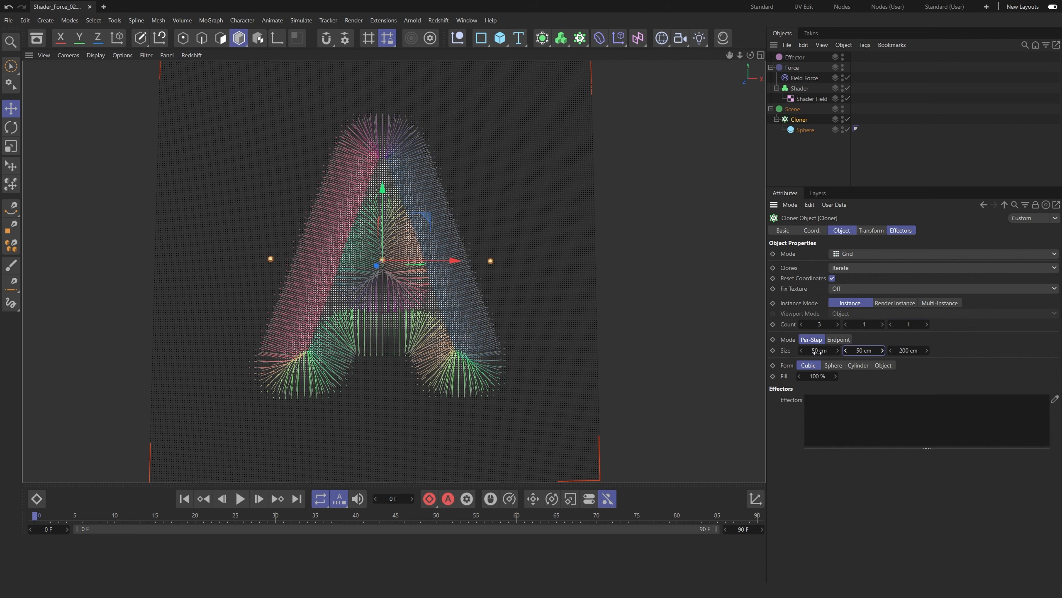
left_click_drag(564, 286, 586, 287, "alt")
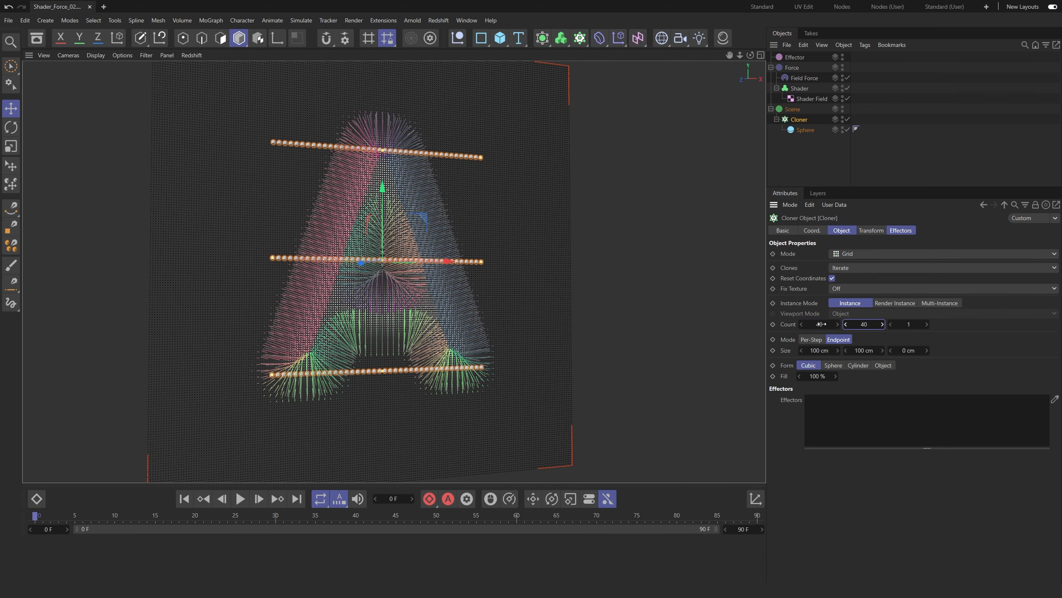
key("Return")
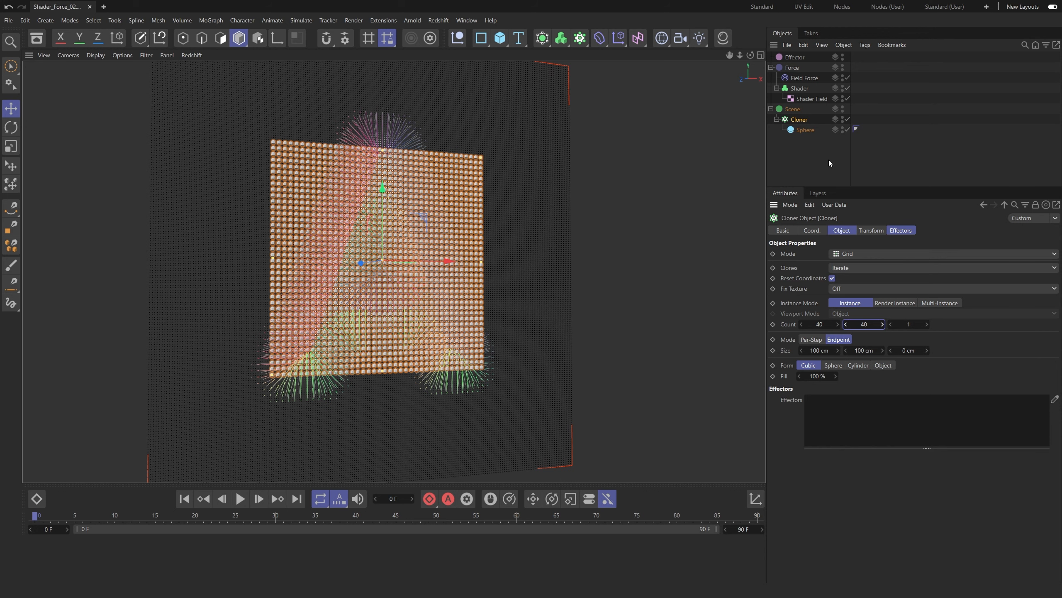
Give the Cloner a Dynamics Body tag and briefly play the simulation to test it.
right_click(803, 123)
left_click(996, 220)
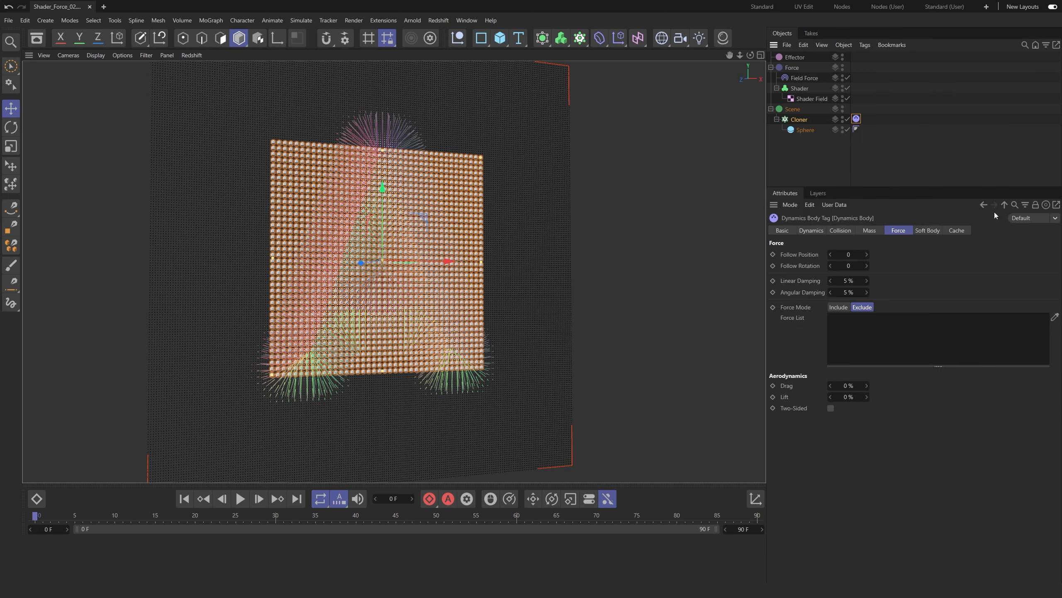
left_click(240, 504)
left_click(241, 504)
Set the project's dynamics gravity to 0 cm and replay the simulation from the first frame.
left_click(794, 206)
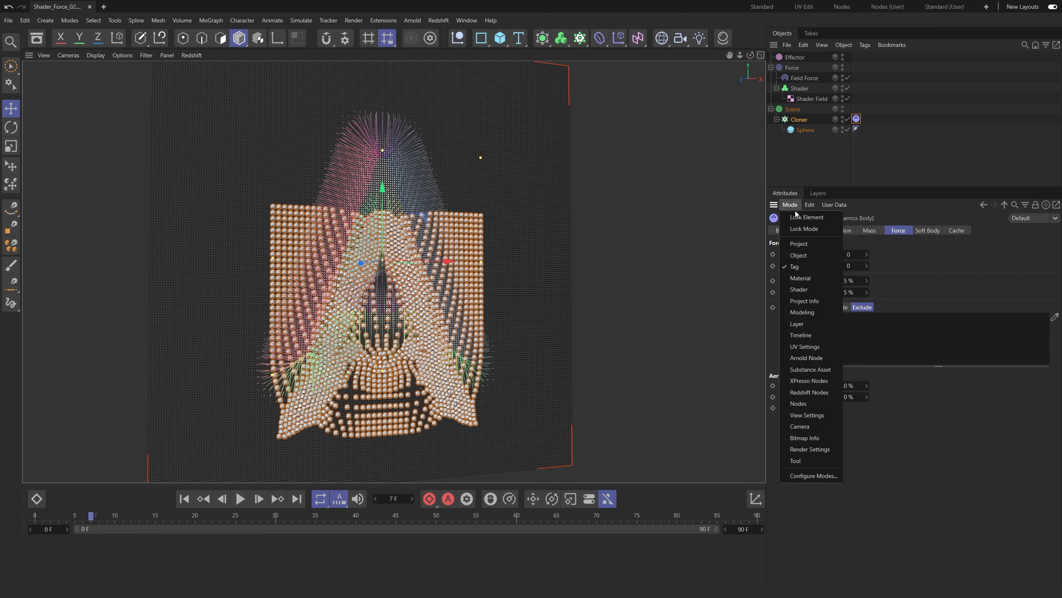
left_click(799, 244)
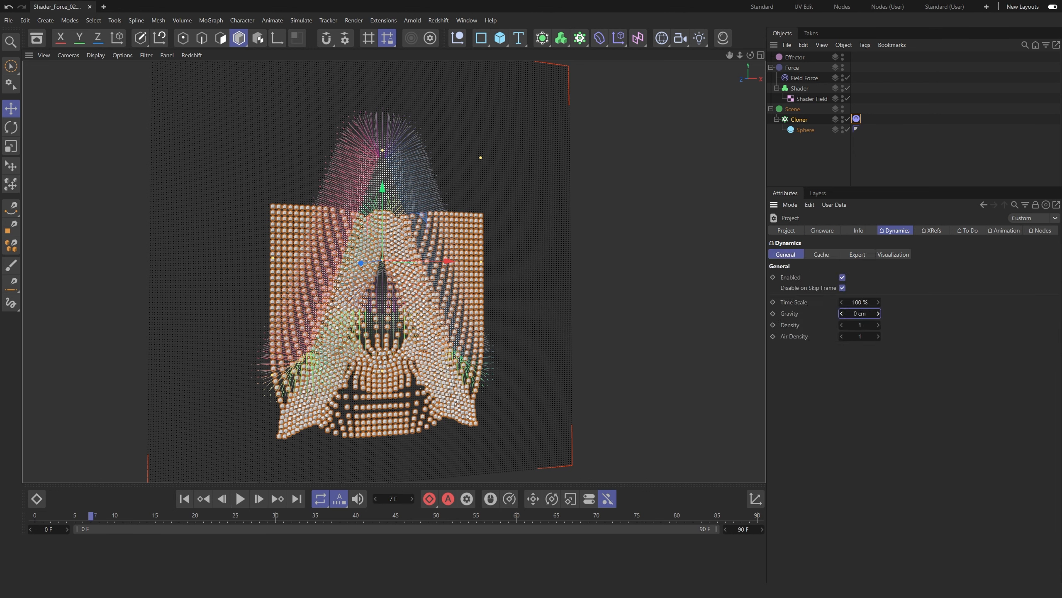
left_click(183, 499)
left_click(241, 498)
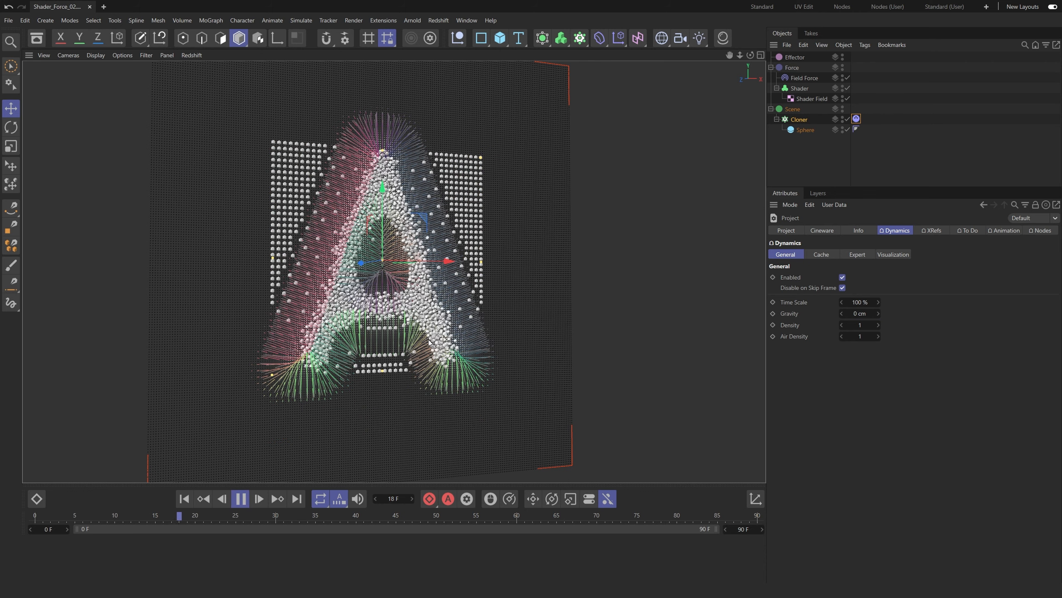
left_click_drag(426, 341, 514, 330, "alt")
Set the Cloner's dynamics collision to 0 % bounce, 4000 % friction and 0 % noise, and replay from the start.
left_click(856, 118)
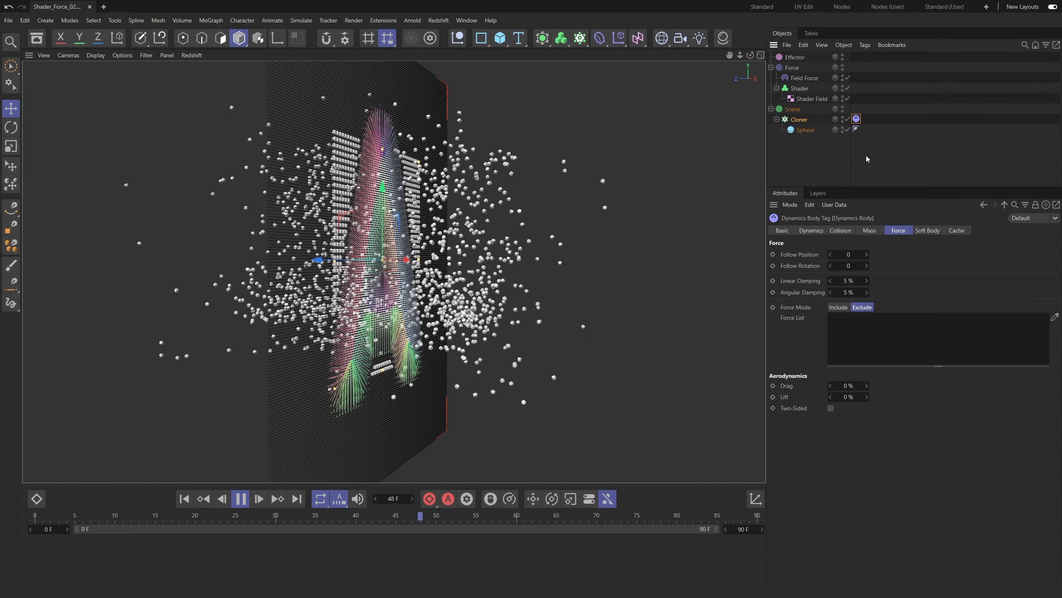
left_click(840, 230)
left_click_drag(863, 380, 852, 380)
double_click(859, 369)
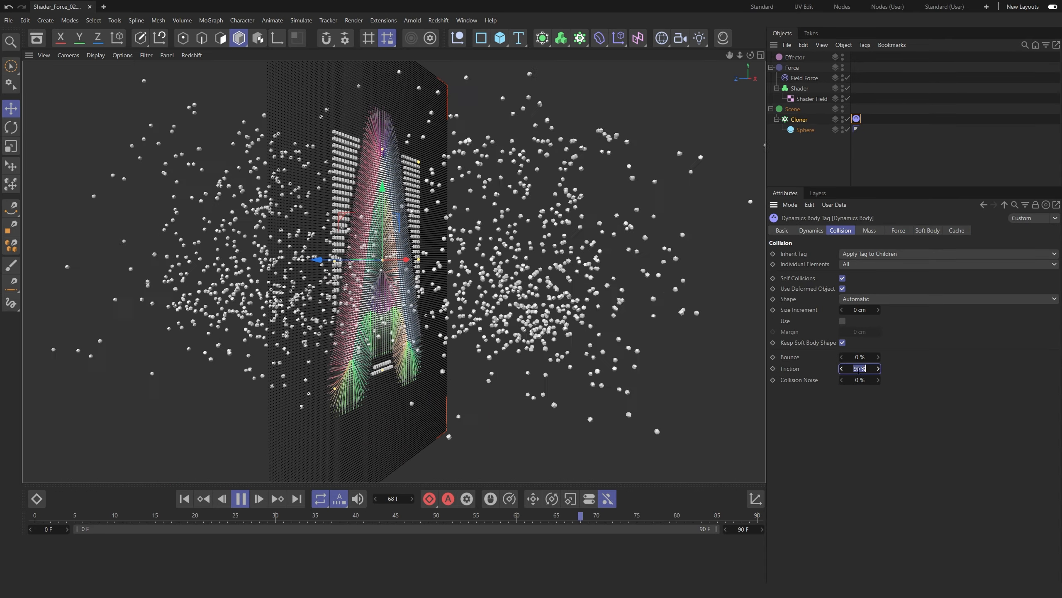
type("4000")
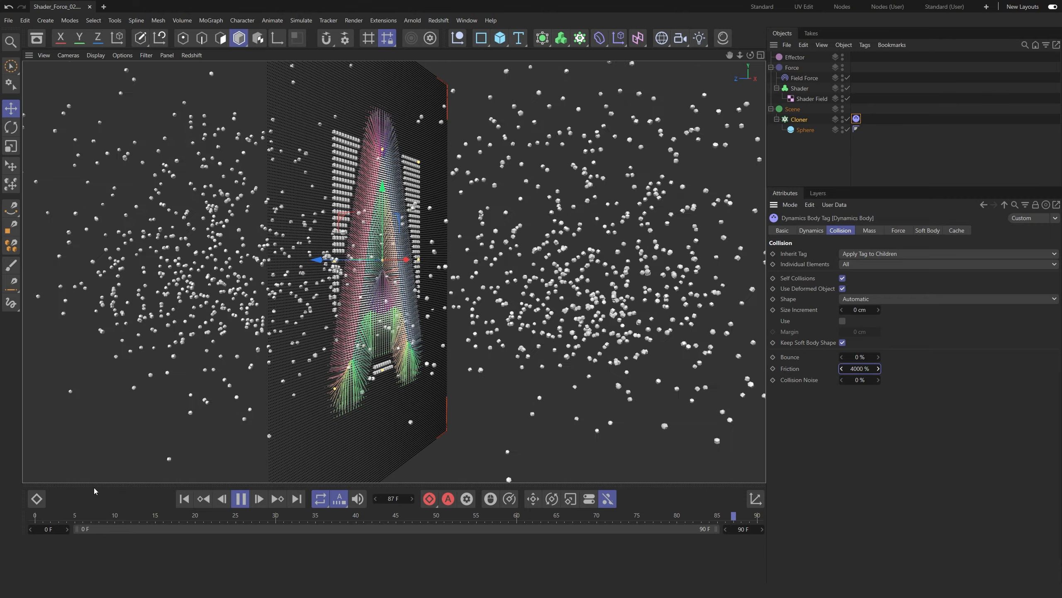
left_click(184, 498)
left_click_drag(526, 276, 403, 271, "alt")
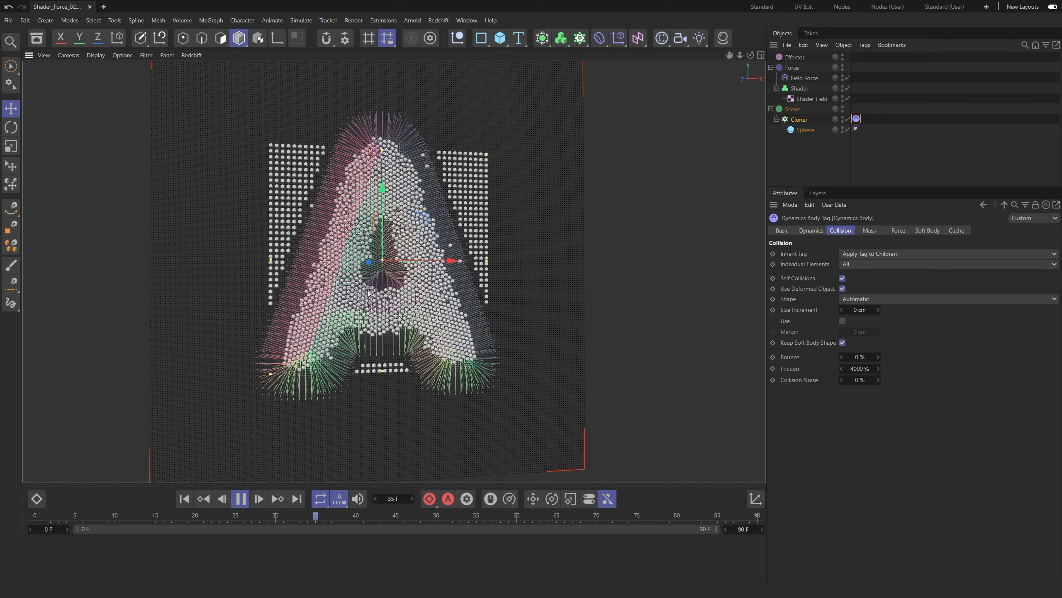
Add a Random effector to the Cloner with position offsets of 50 cm in X and Y and 0 cm in Z.
left_click(799, 119)
left_click(210, 20)
mouse_move(243, 37)
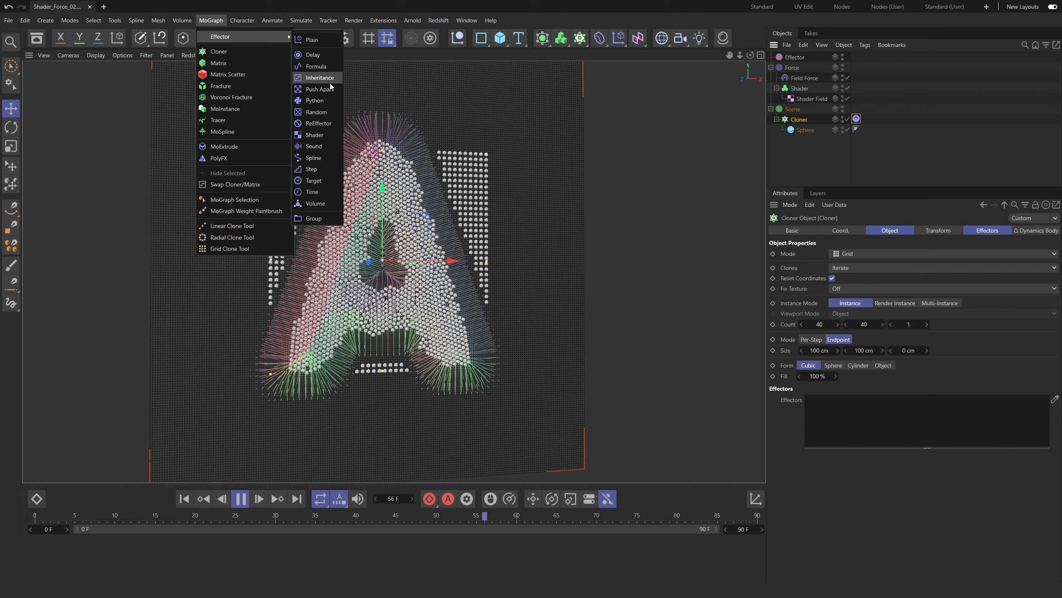
left_click(316, 112)
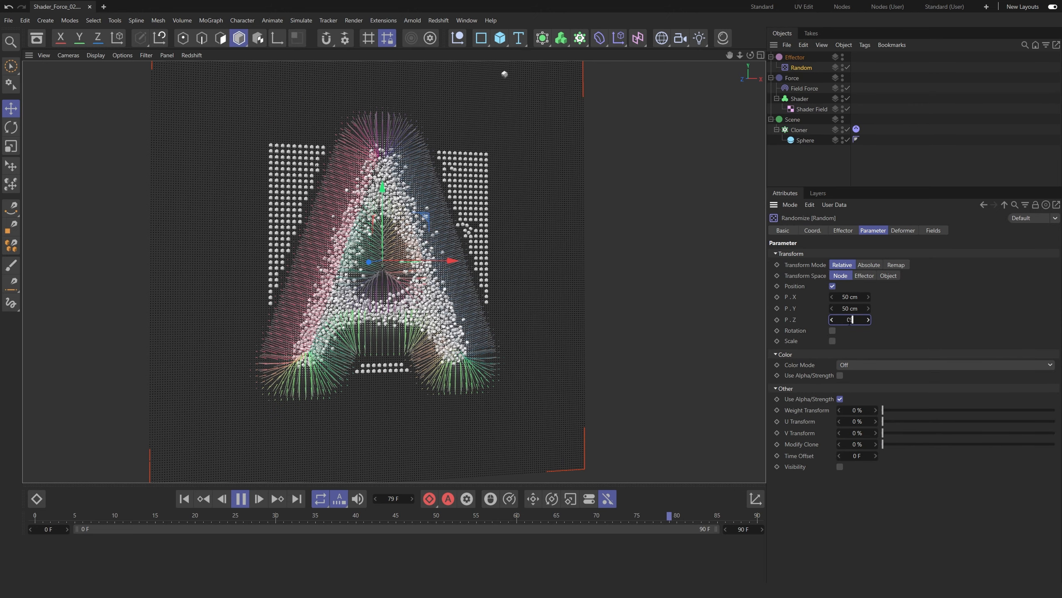
type("0")
key("Return")
Enable uniform scale variation on the Random effector and set the scale to 1.
left_click(833, 341)
left_click(833, 351)
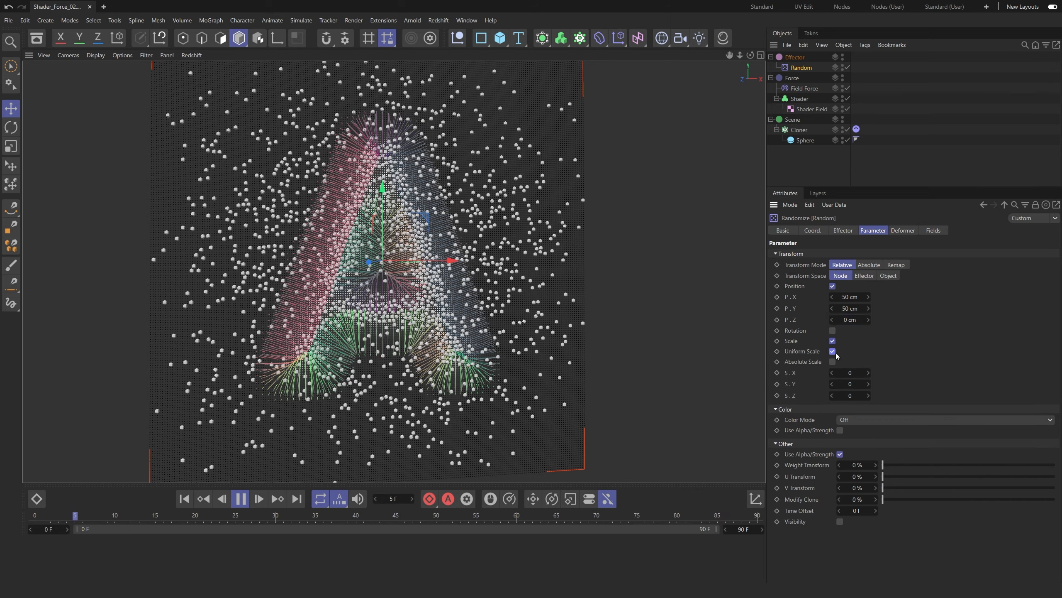
double_click(851, 373)
type("1")
key("Return")
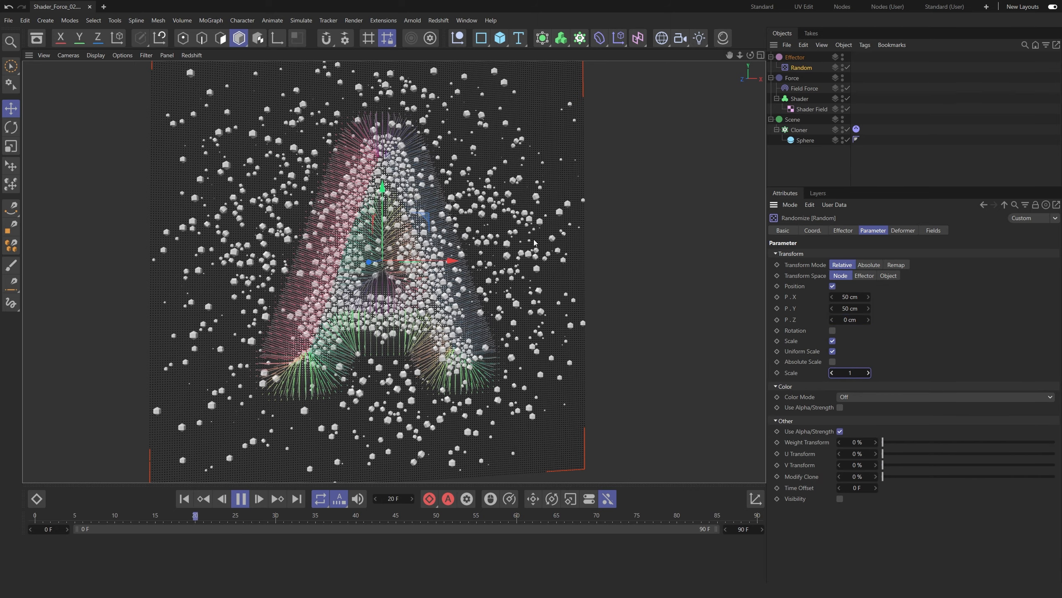
Set the project's expert dynamics settings to 1 step per frame and 3 maximum solver iterations per step.
left_click(791, 205)
left_click(812, 242)
left_click(858, 254)
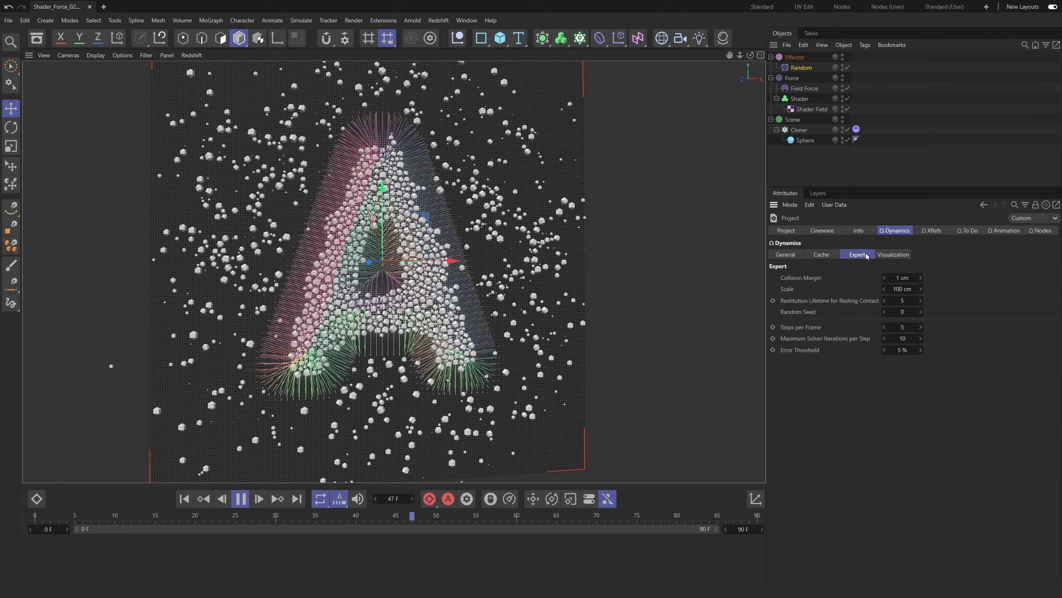
type("1")
left_click_drag(912, 327, 886, 340)
type("3")
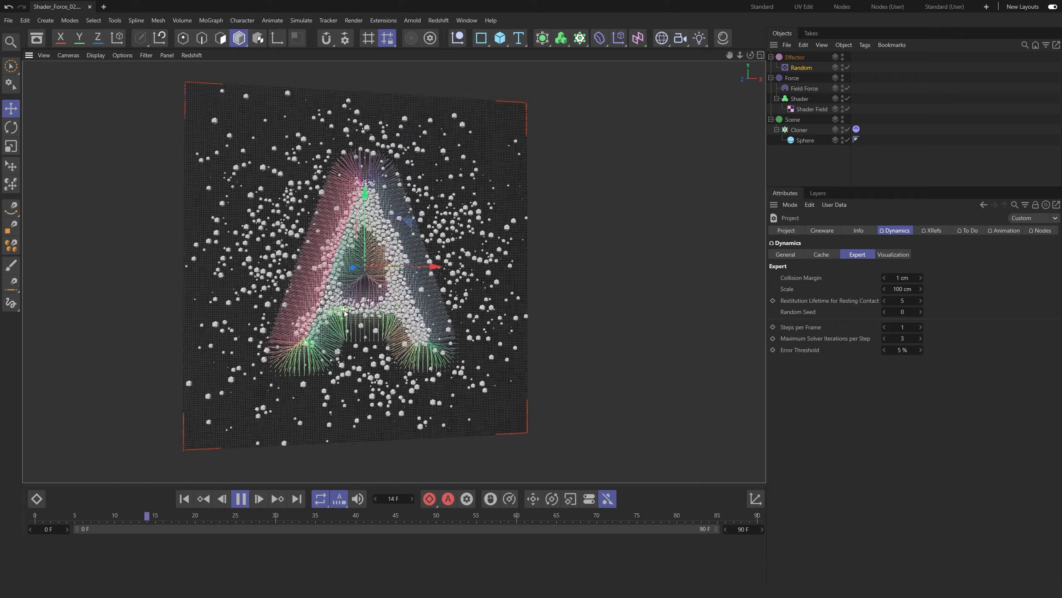
Set the Shader Field's remapping contour mode to Curve.
scroll(344, 313, "up", 3)
left_click_drag(345, 313, 334, 362, "alt")
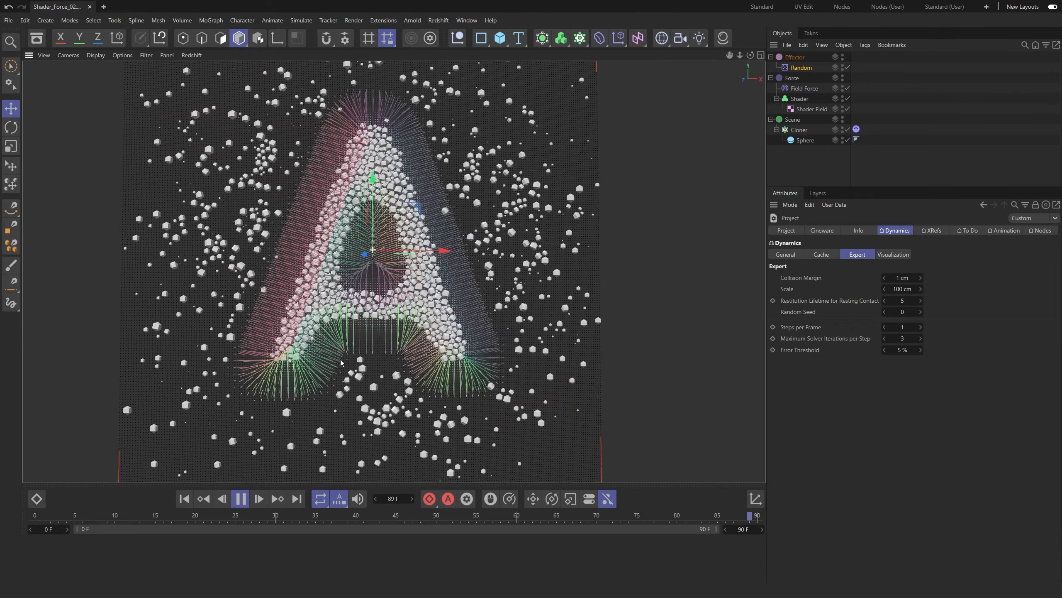
scroll(360, 329, "down", 2)
left_click(811, 109)
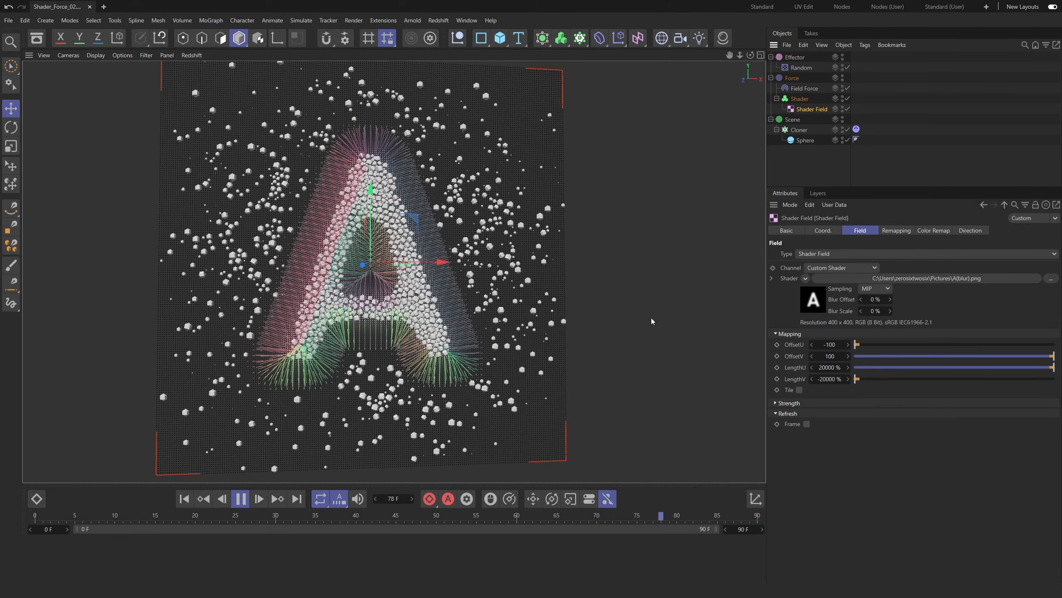
left_click(900, 233)
left_click(858, 427)
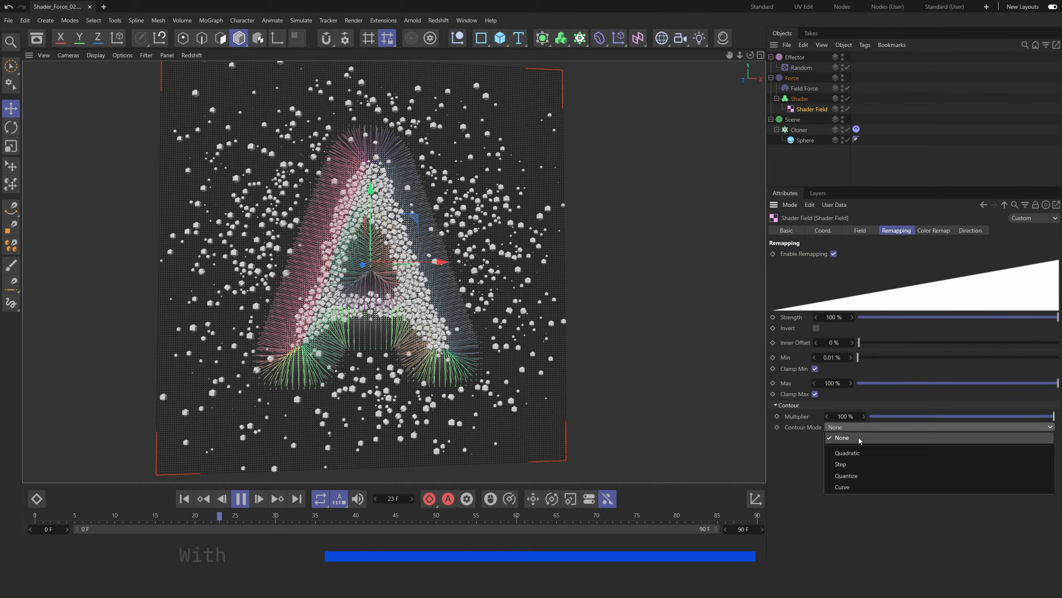
left_click(864, 487)
Reshape the Shader Field's contour spline to rise steeply from its start point and flatten out towards its end point.
left_click(858, 507)
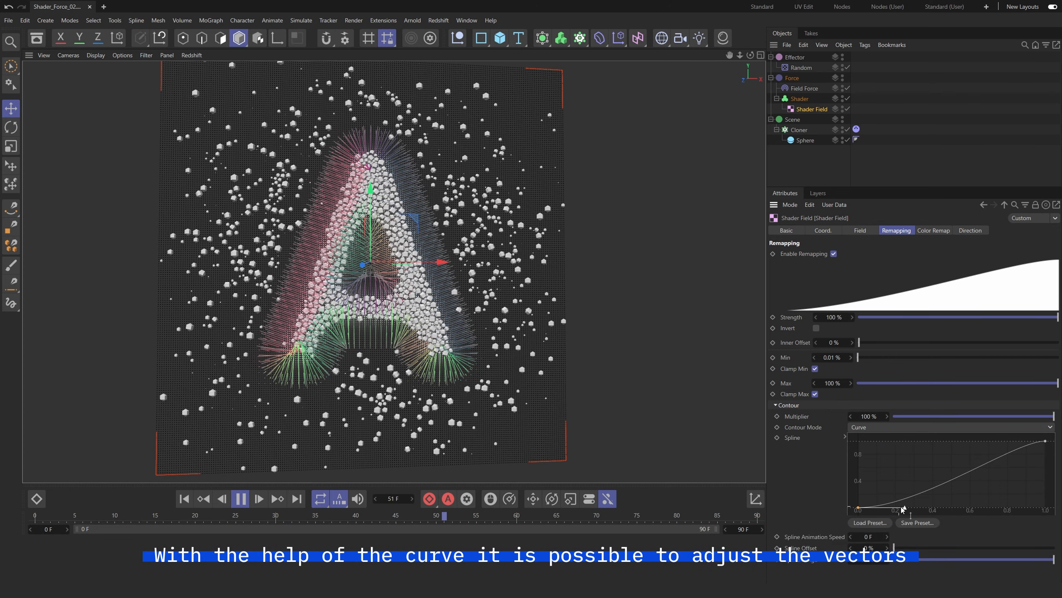
left_click_drag(902, 507, 854, 464)
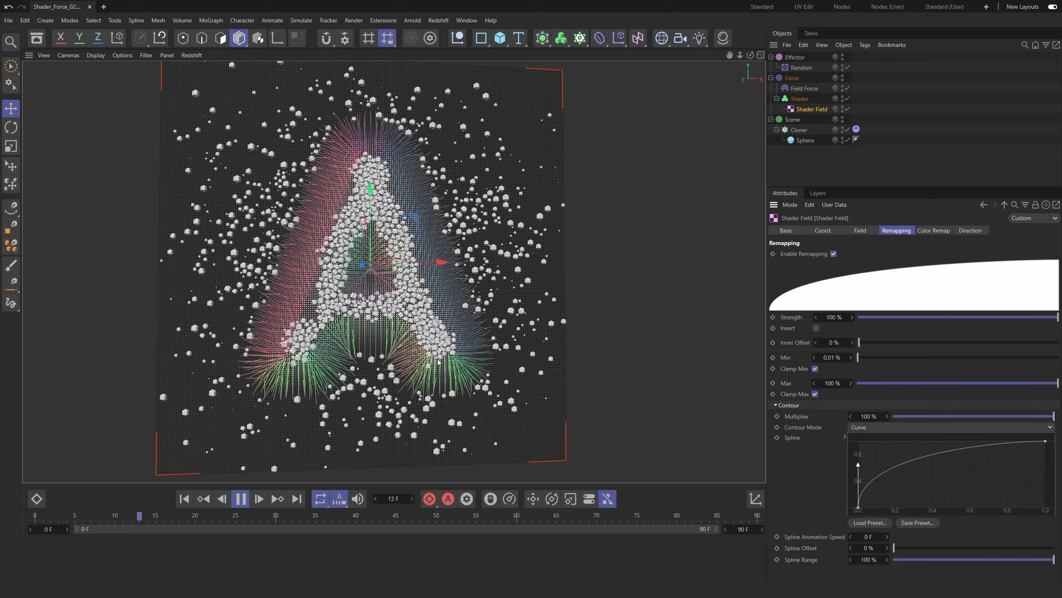
left_click(1045, 441)
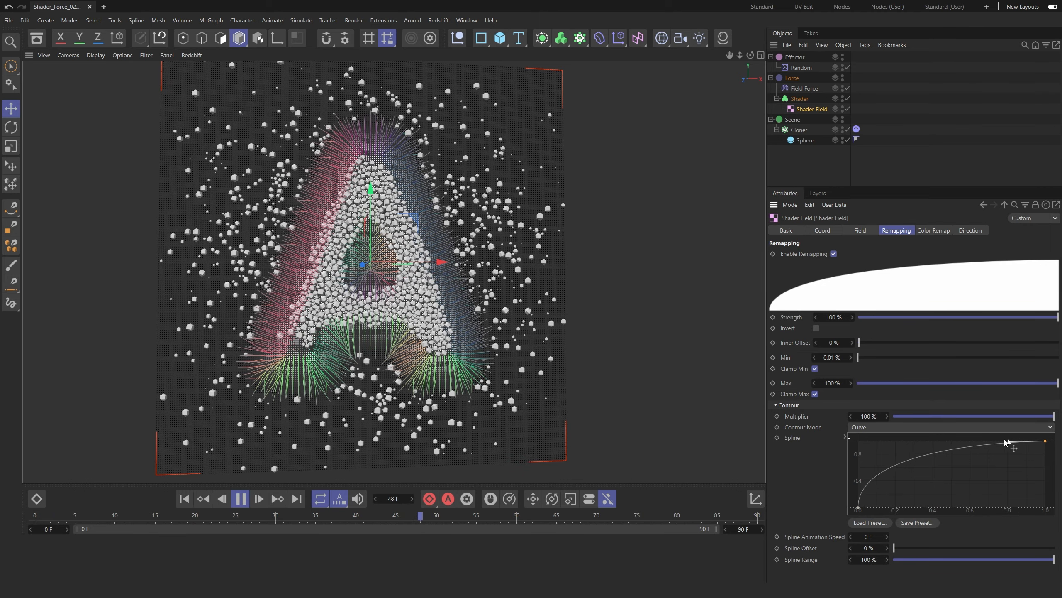
left_click_drag(969, 438, 969, 440)
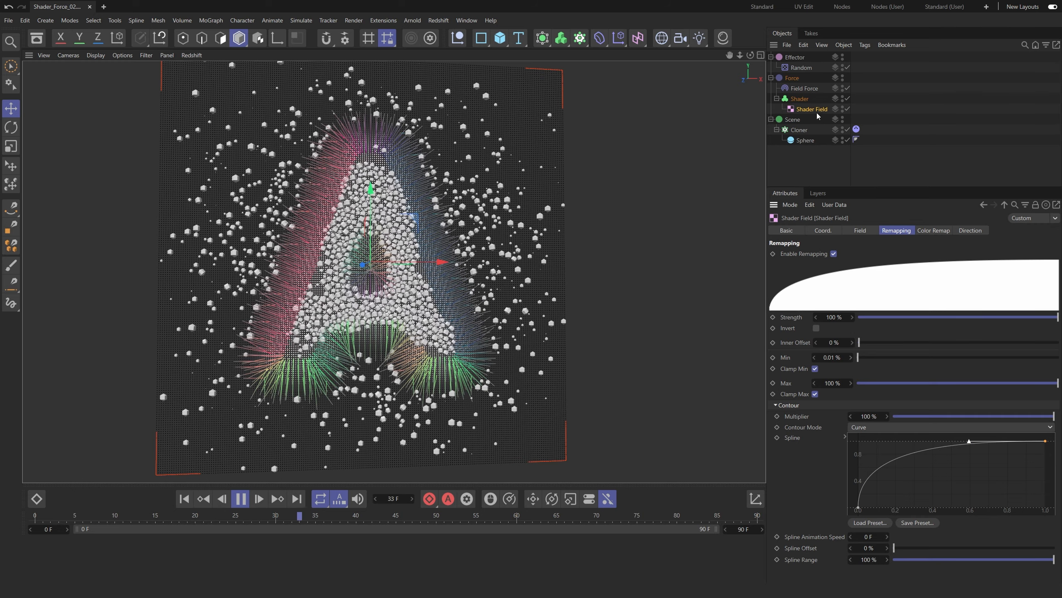
Replace the Shader Field's image with X(blur).png and replay the simulation from the first frame.
left_click(851, 230)
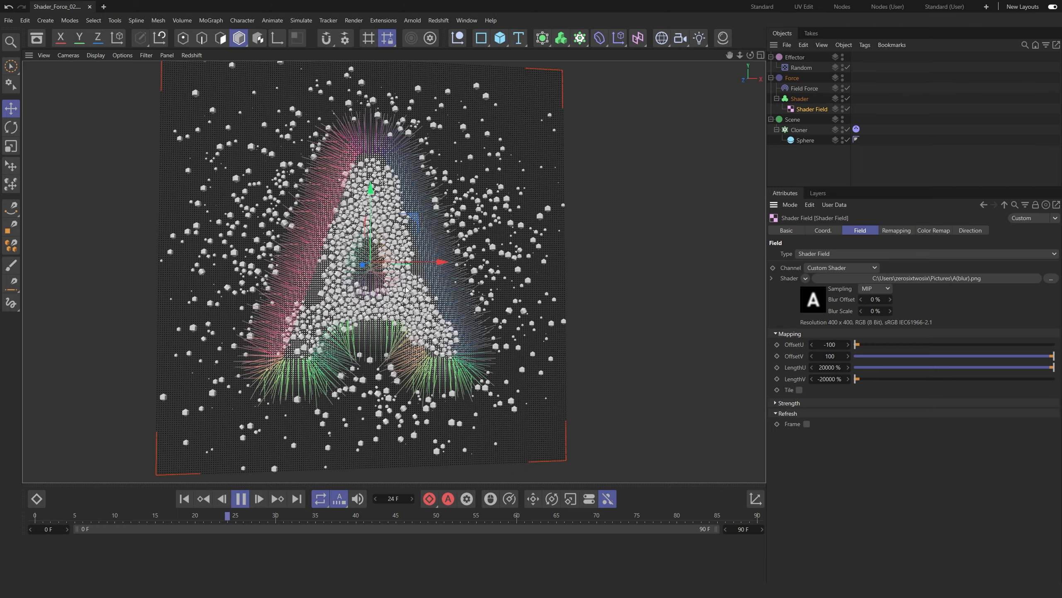
left_click(1051, 278)
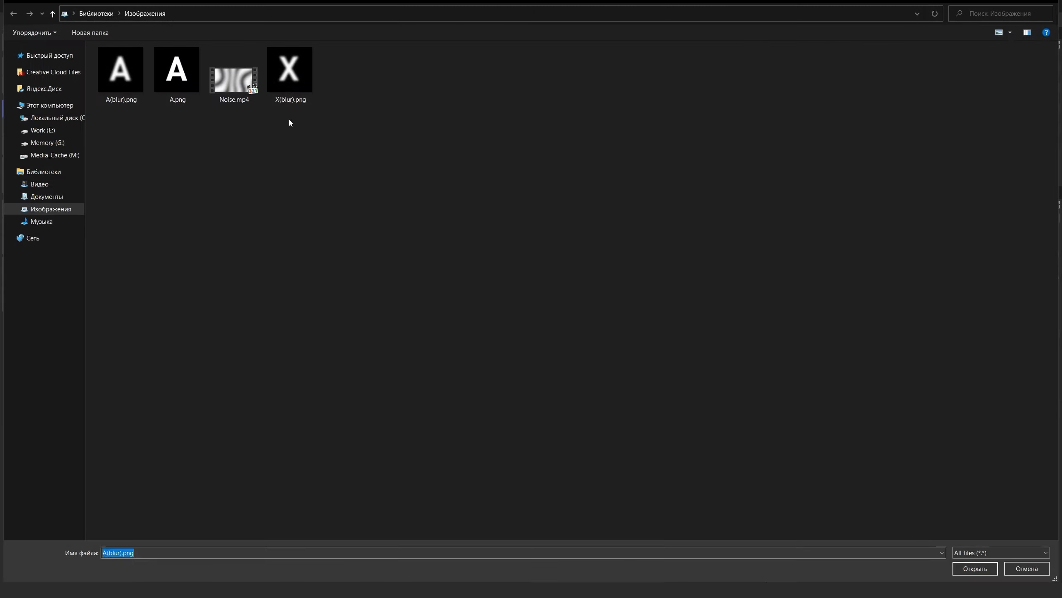
double_click(298, 87)
left_click(615, 338)
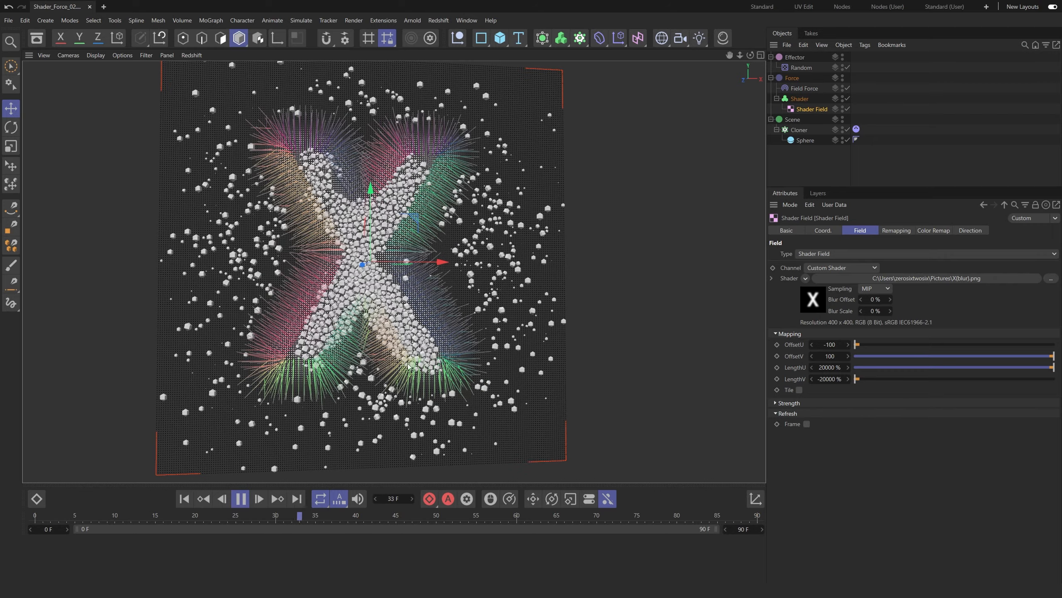
left_click(184, 499)
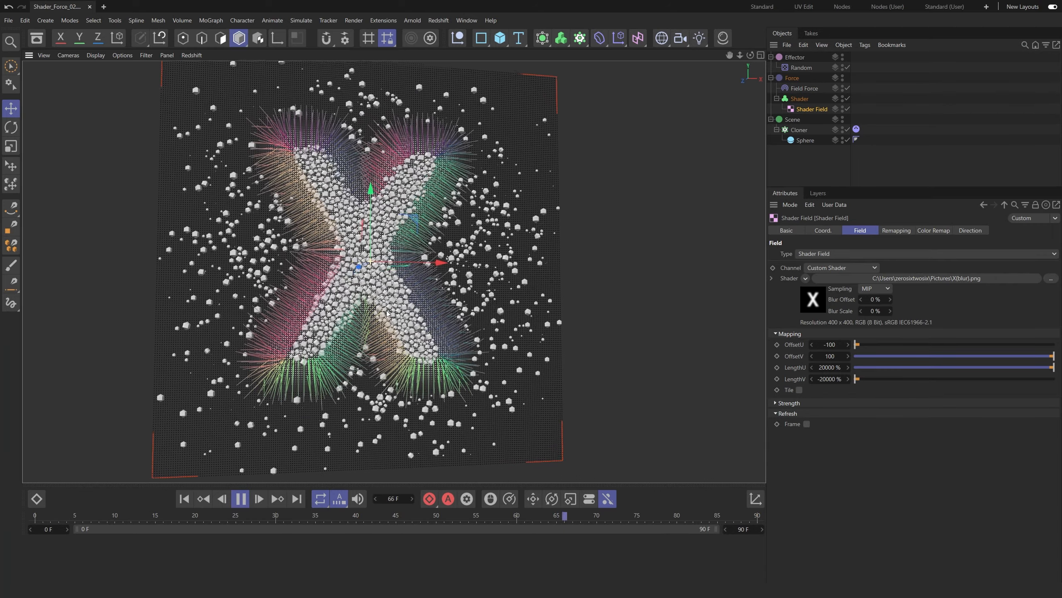
Try rotating the Shader Volume Builder about its centre in the viewport while the simulation plays.
left_click(800, 99)
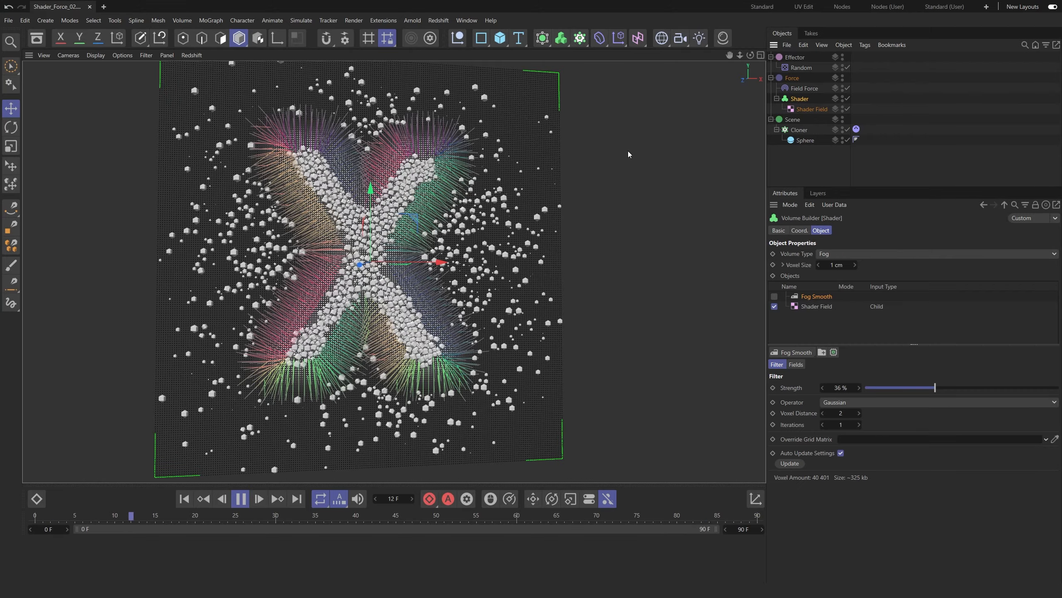
mouse_move(416, 225)
left_mouse_down()
mouse_move(456, 248)
mouse_move(446, 193)
mouse_move(392, 266)
mouse_move(424, 232)
left_mouse_up()
key("r")
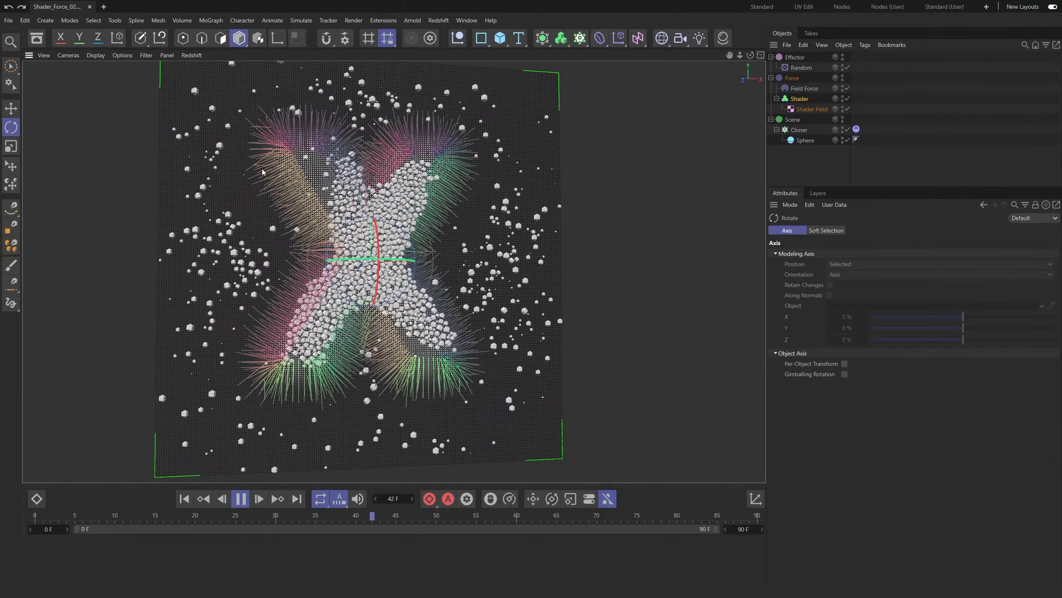
left_click_drag(341, 229, 377, 286)
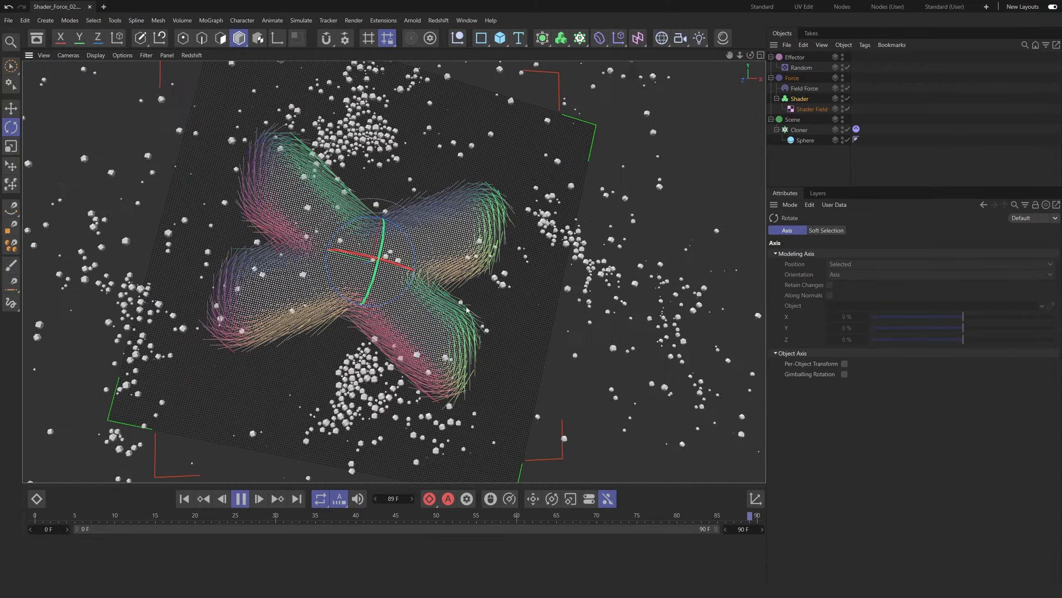
Set the Field Force's velocity type to Set Absolute Velocity and display the Shader Volume Builder's coordinates.
left_click(802, 90)
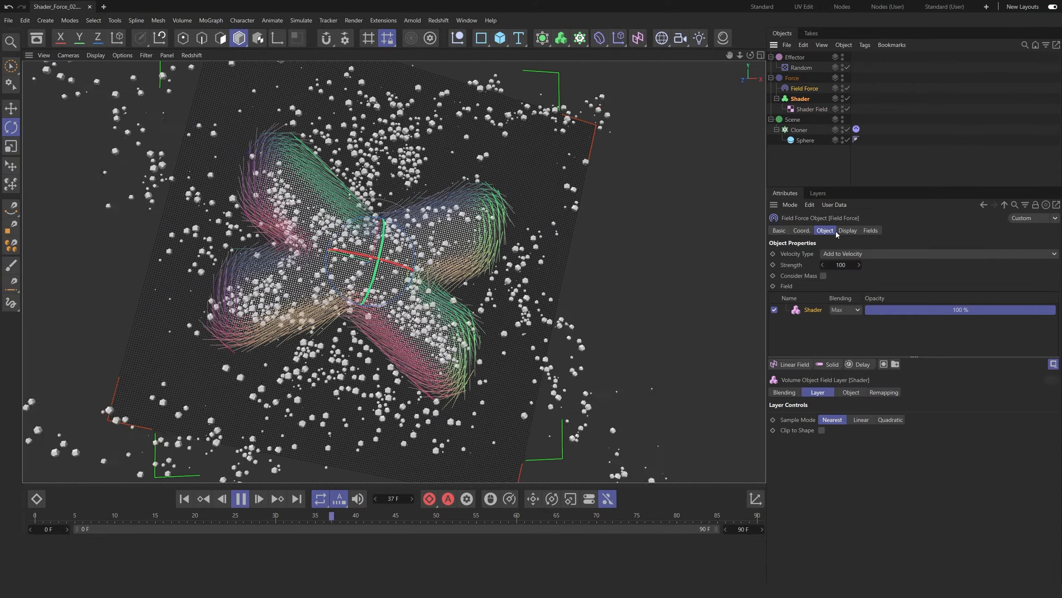
left_click(841, 254)
left_click(843, 281)
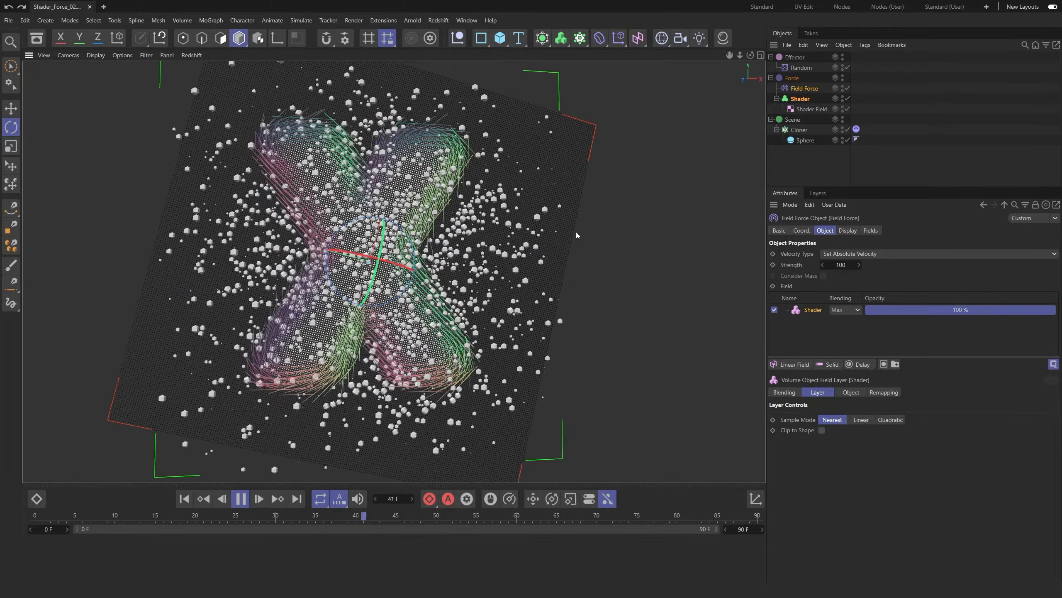
left_click(802, 99)
left_click(800, 230)
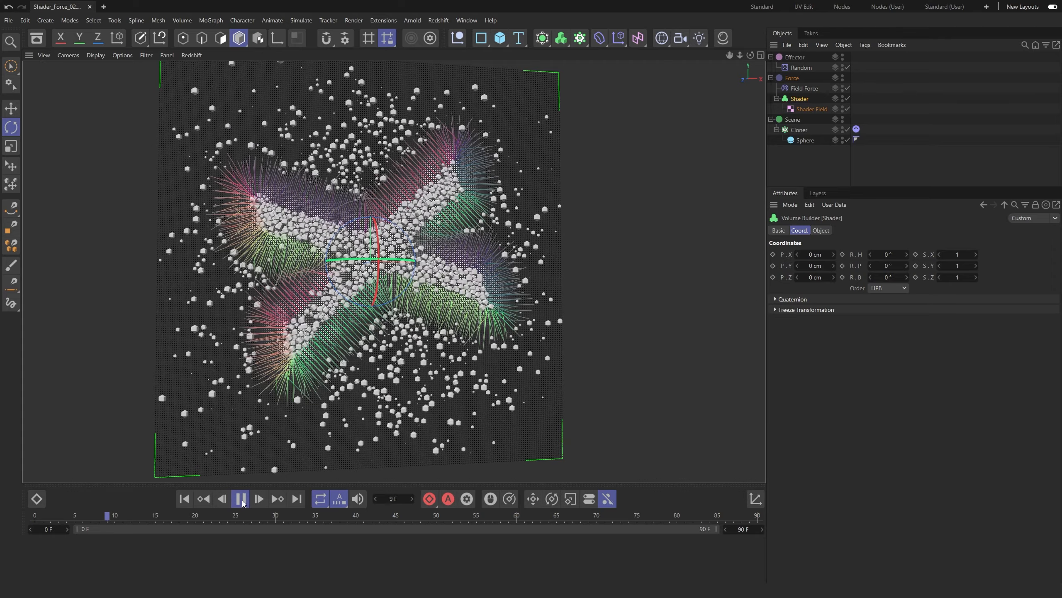
Replace the Shader Field's image with the Noise.mp4 video texture.
left_click(811, 109)
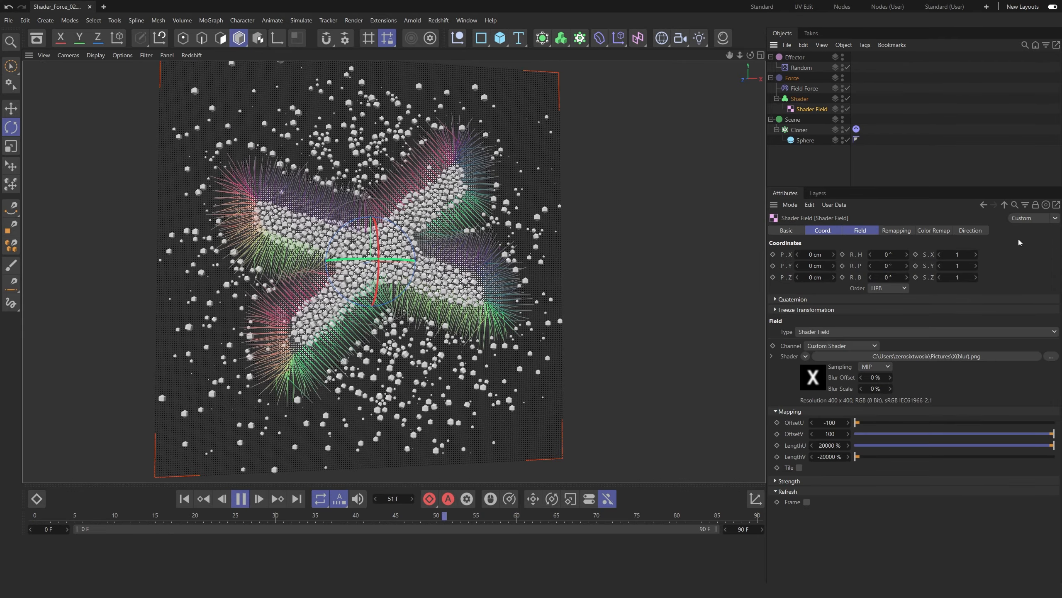
left_click(1051, 279)
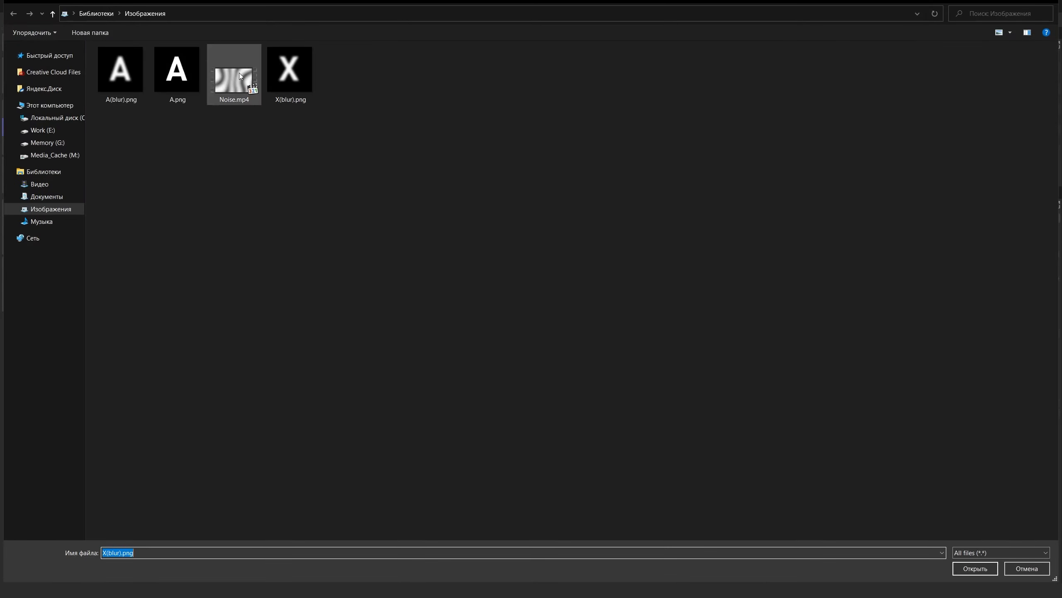
double_click(219, 88)
left_click(613, 339)
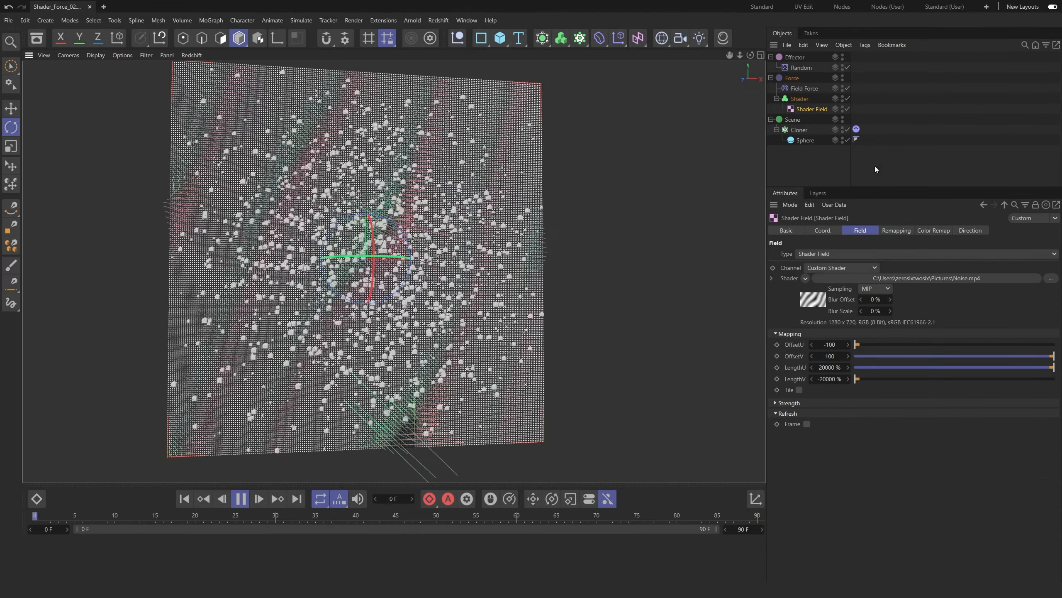
Set the Shader Volume Builder's voxel size to 4 cm.
left_click(803, 99)
double_click(837, 265)
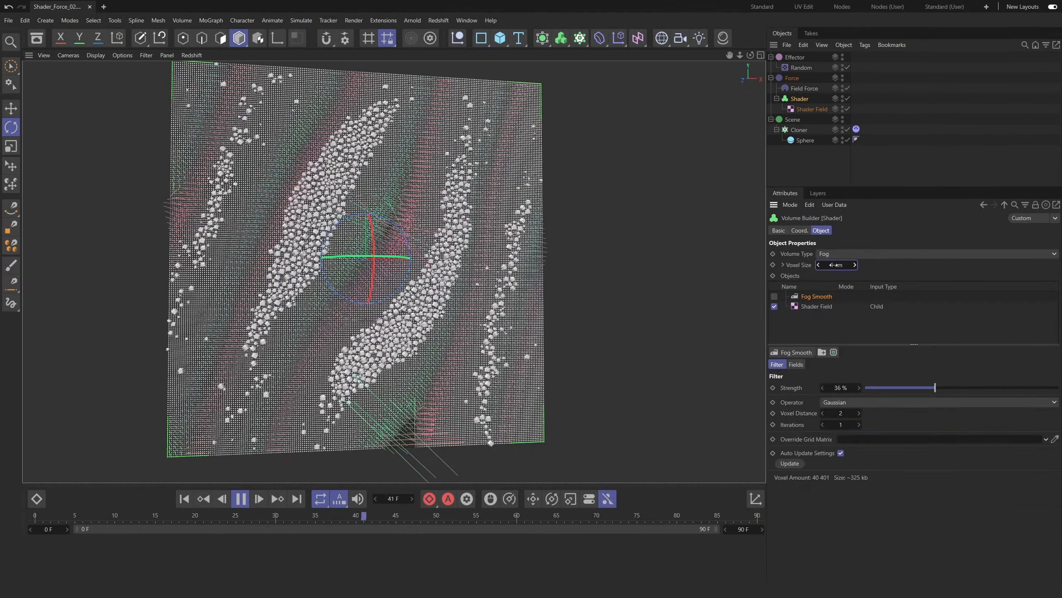
type("4")
key("Return")
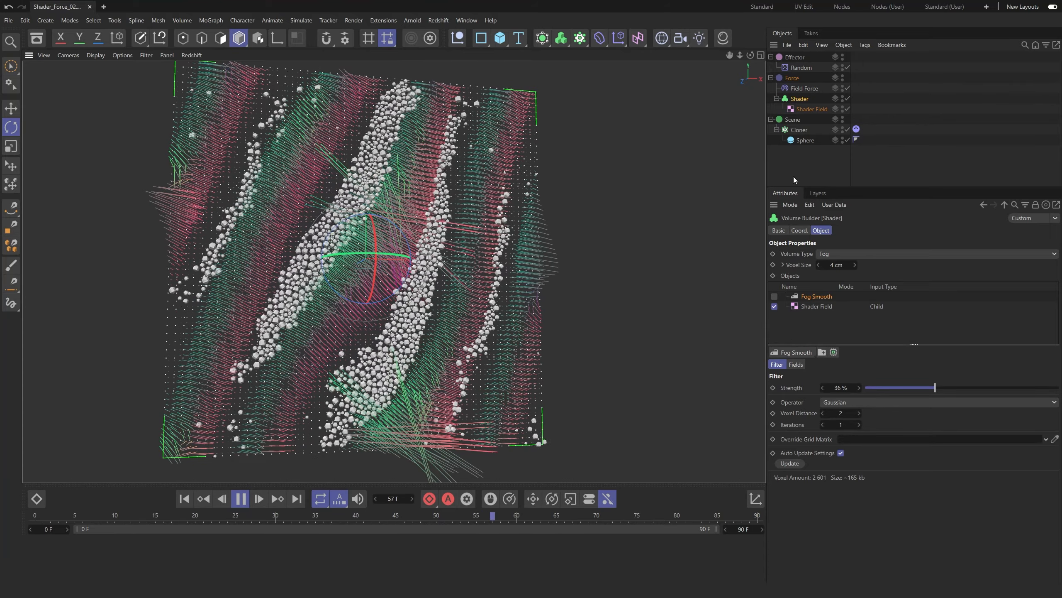
Set the linear and angular damping of the Cloner's Dynamics Body tag to 80 %.
left_click(856, 129)
left_click(899, 231)
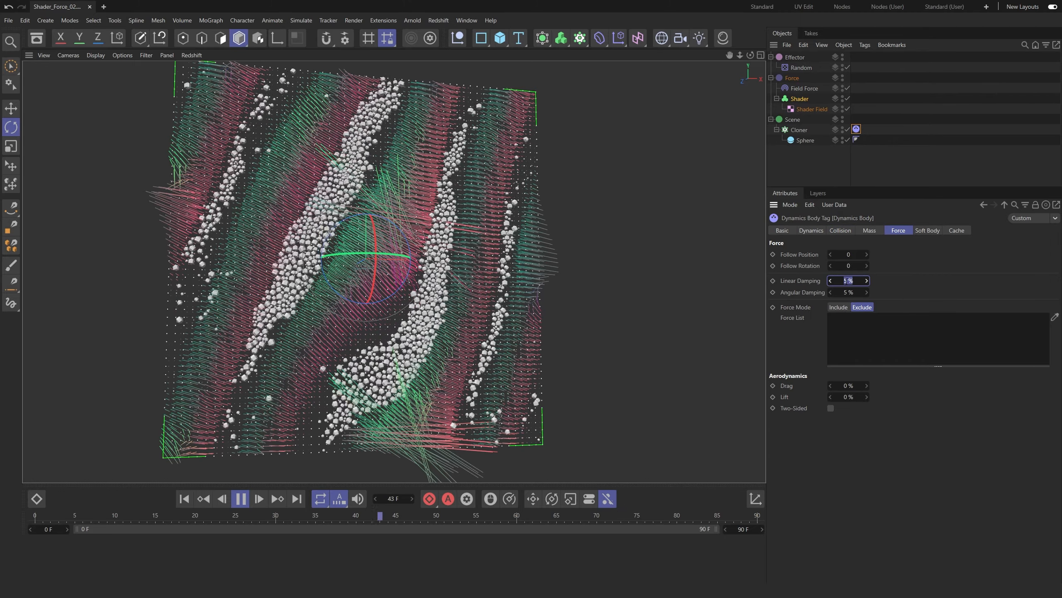
left_click(849, 281)
type("80")
key("Tab")
type("80")
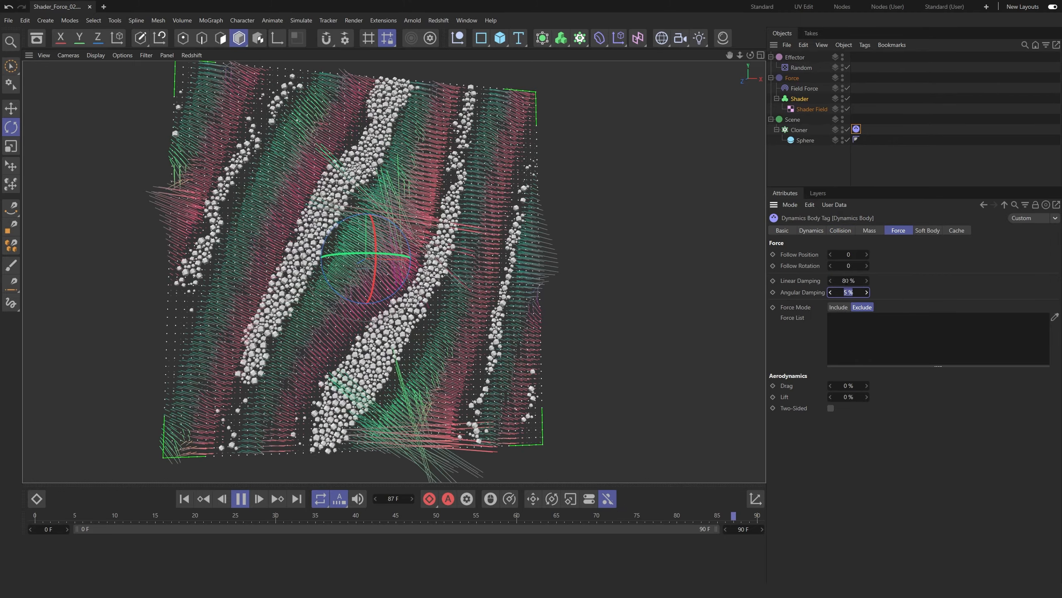
key("Return")
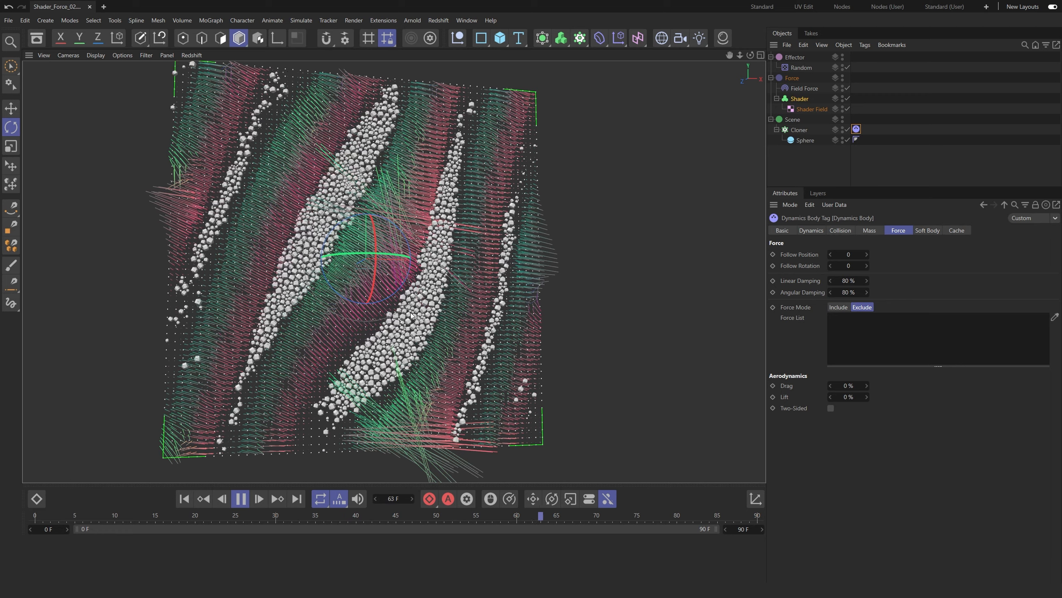
Enable per-frame refresh on the Shader Field and extend the project's end time to 300 frames.
left_click(803, 110)
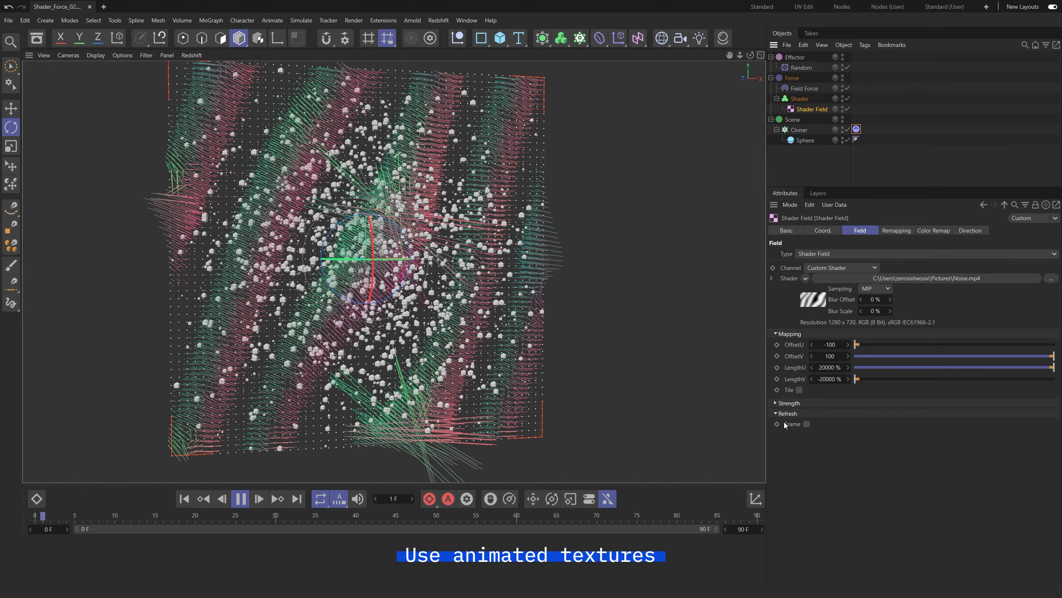
left_click(807, 424)
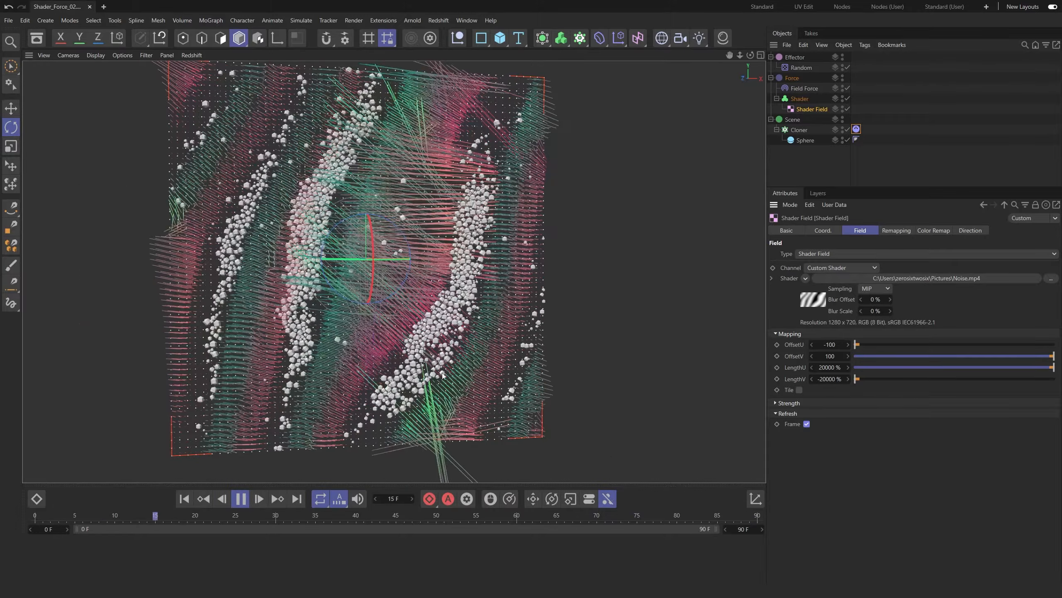
left_click(744, 529)
type("300")
key("Return")
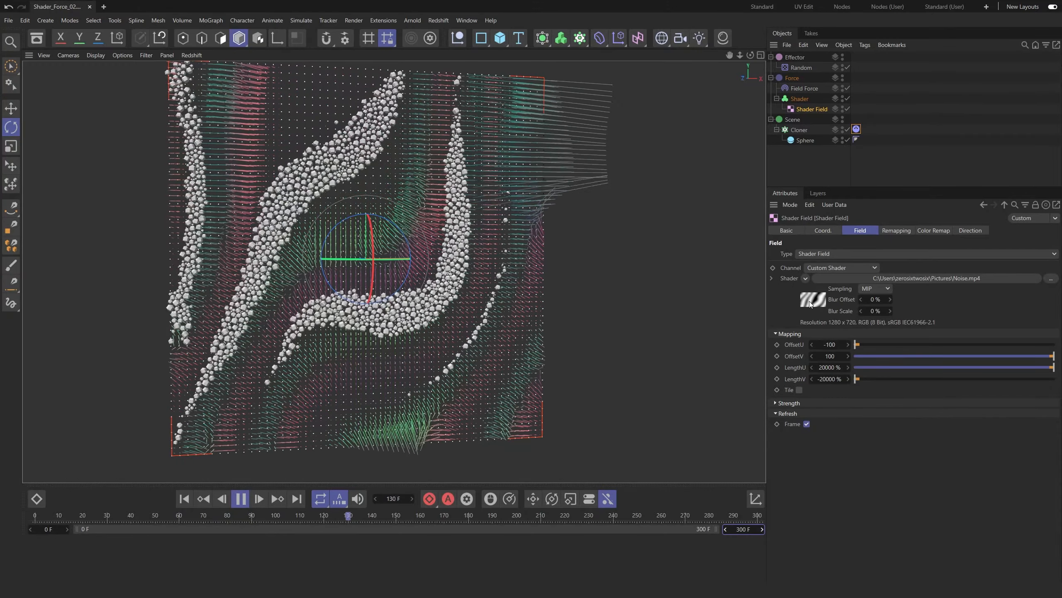
Disable the Cloner and hide the Field Force in the viewport.
left_click(847, 129)
double_click(842, 86)
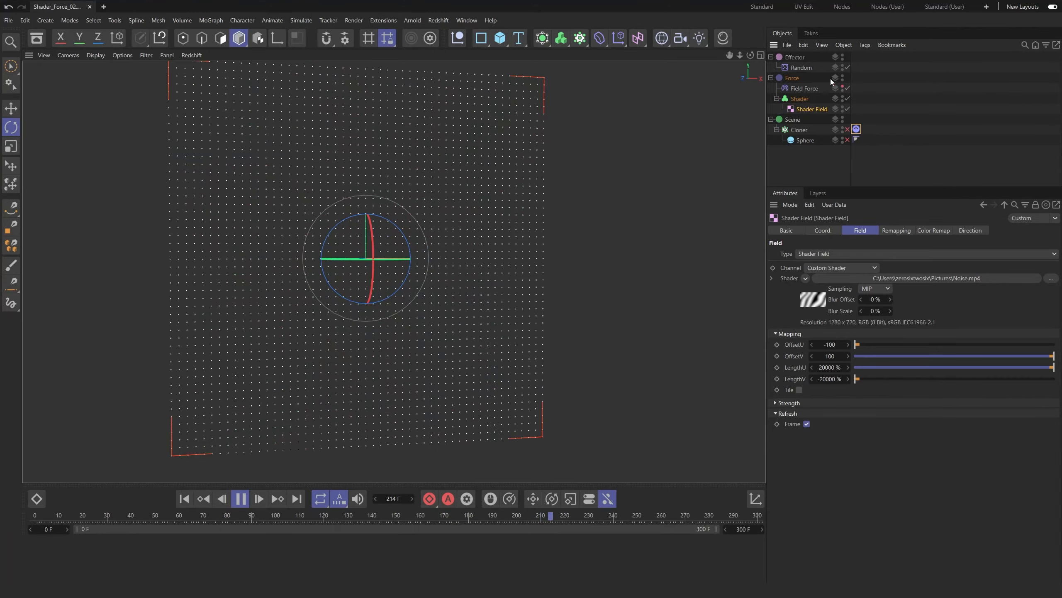
Set the Shader Volume Builder's voxel size to 1 cm and the Shader Field's remapping contour mode to None.
left_click(800, 99)
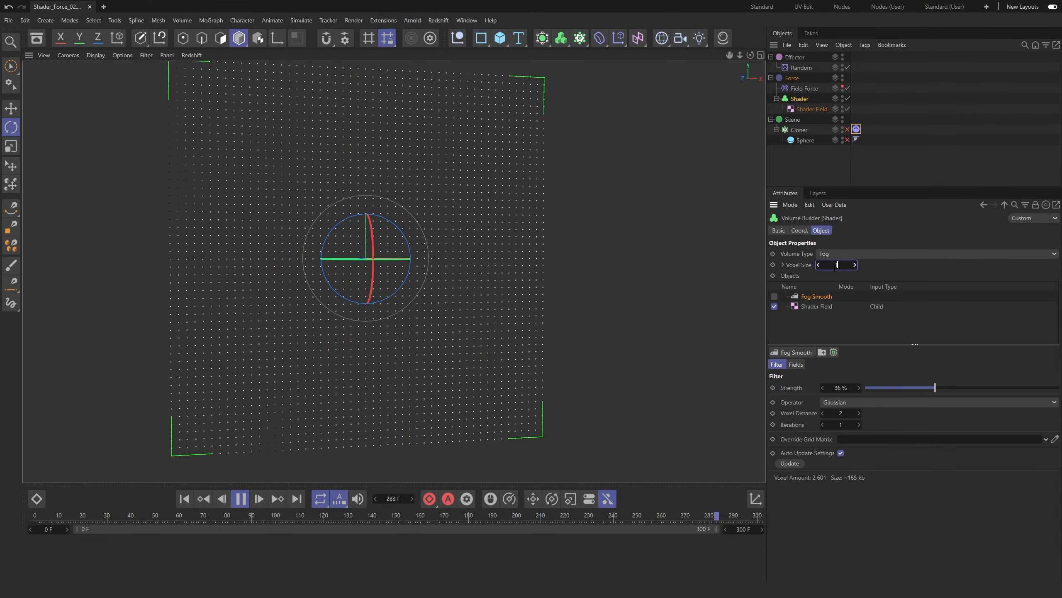
key("Return")
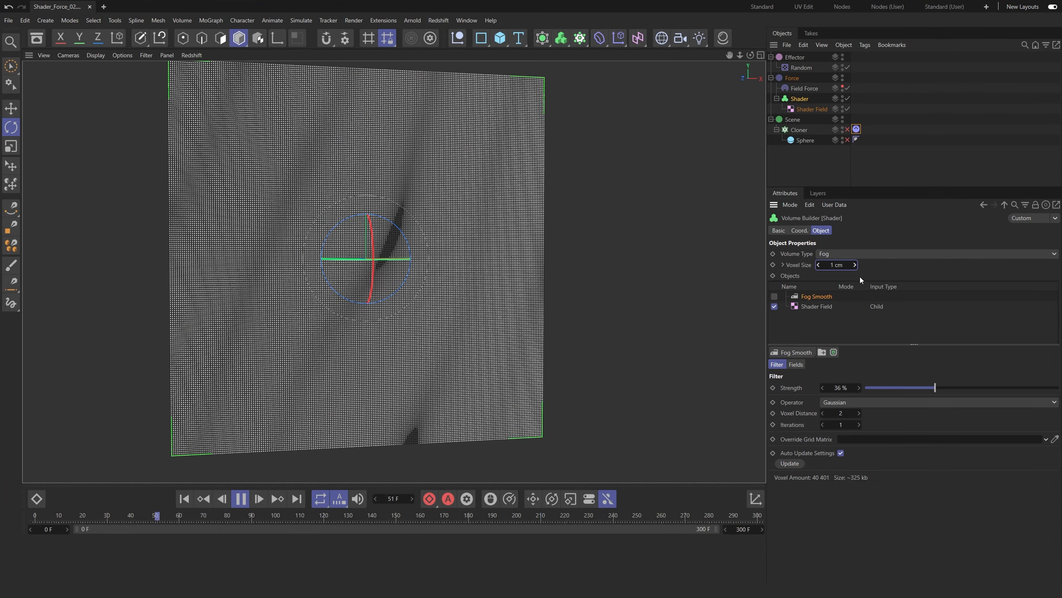
left_click(813, 110)
left_click(897, 231)
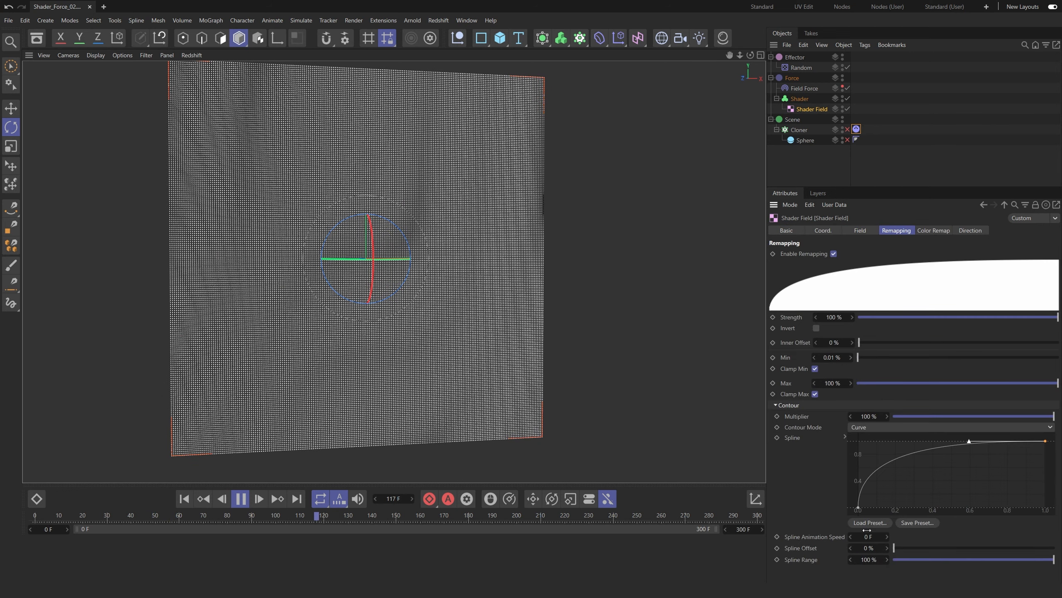
left_click(866, 438)
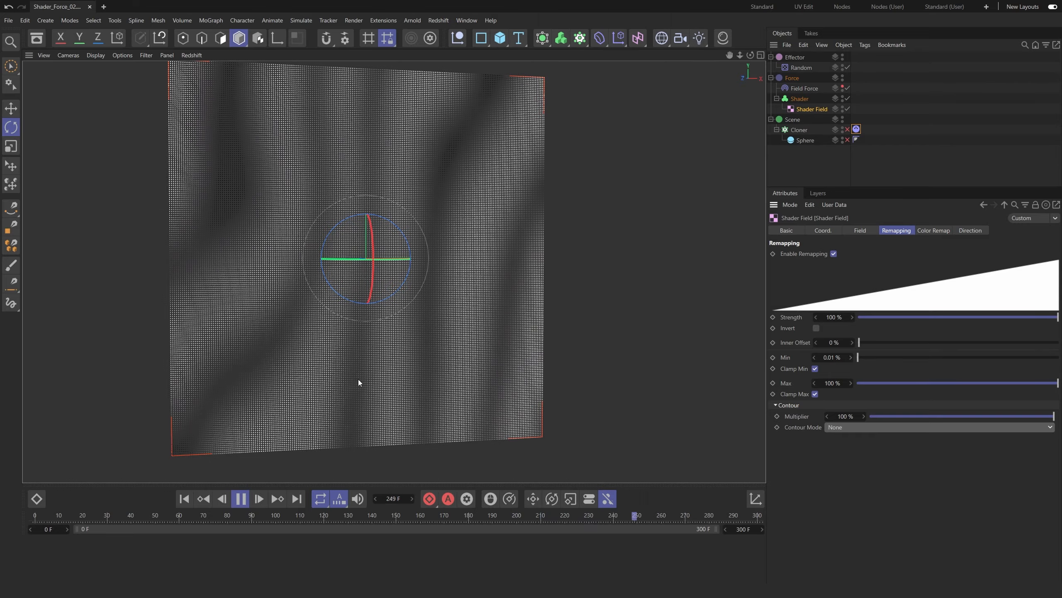
left_click_drag(346, 360, 379, 322, "alt")
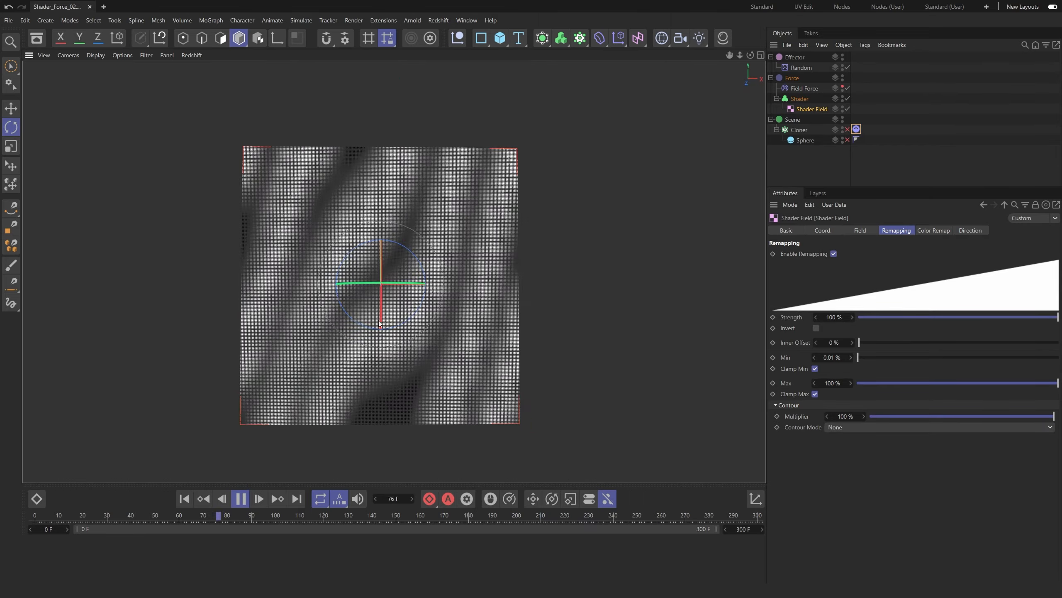
scroll(379, 322, "up", 1)
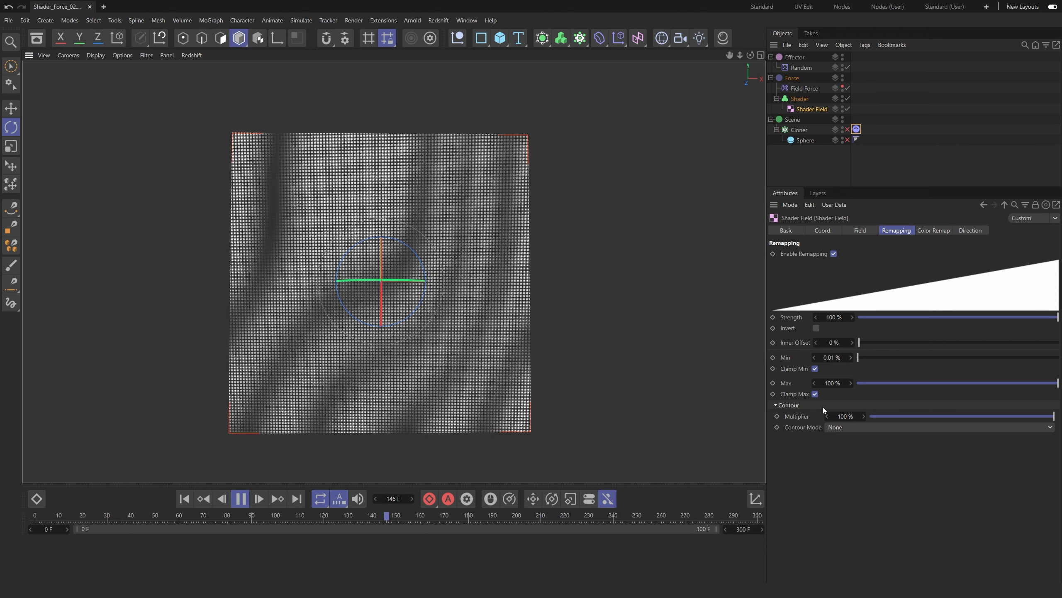
Set the Shader Field's contour mode to Curve and the Shader Volume Builder's voxel size to 4 cm.
left_click(852, 427)
left_click(853, 487)
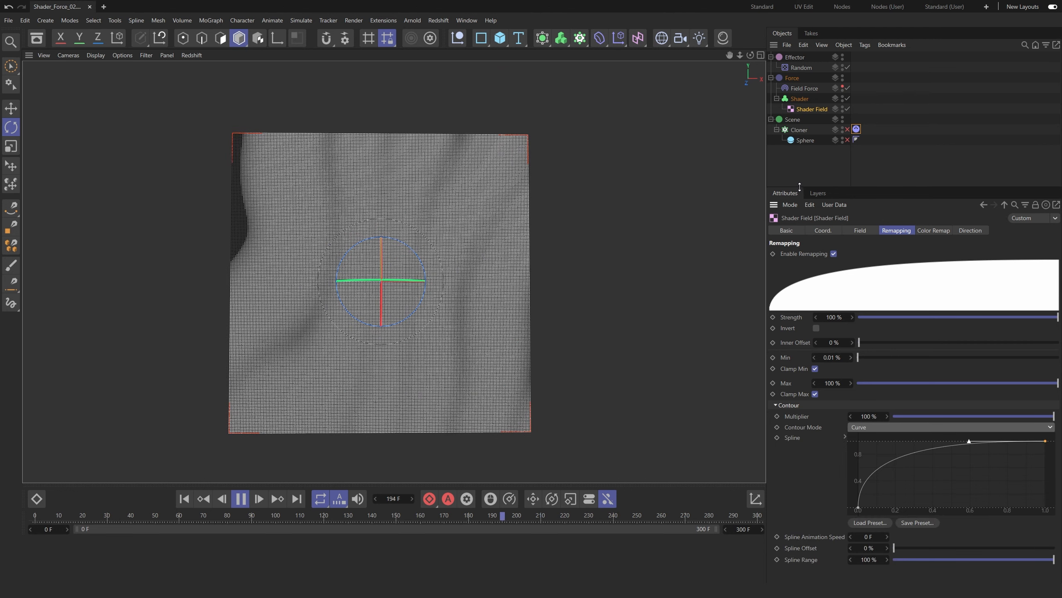
left_click(834, 99)
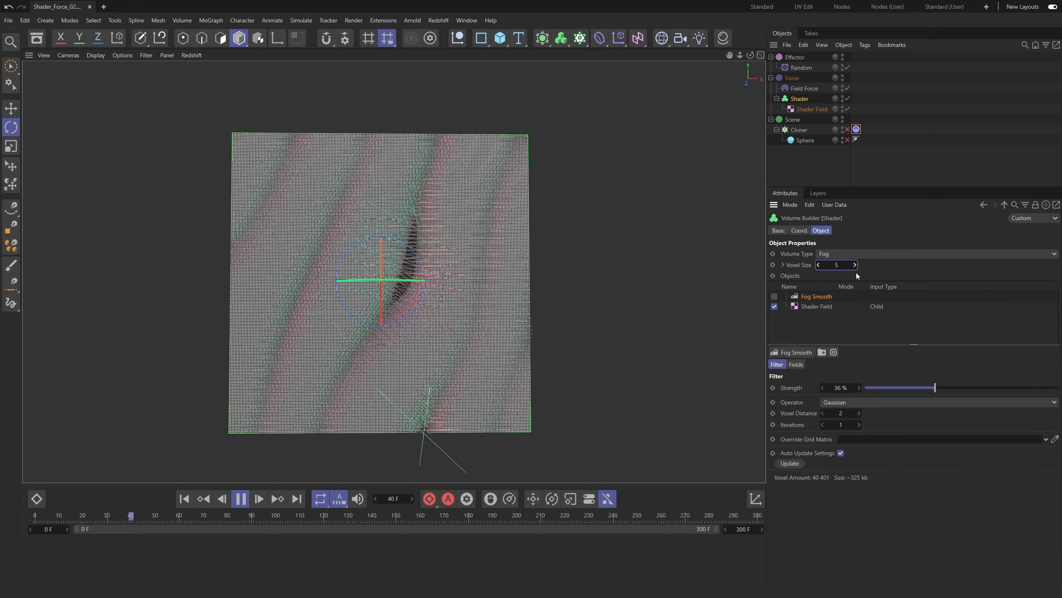
type("4")
key("Return")
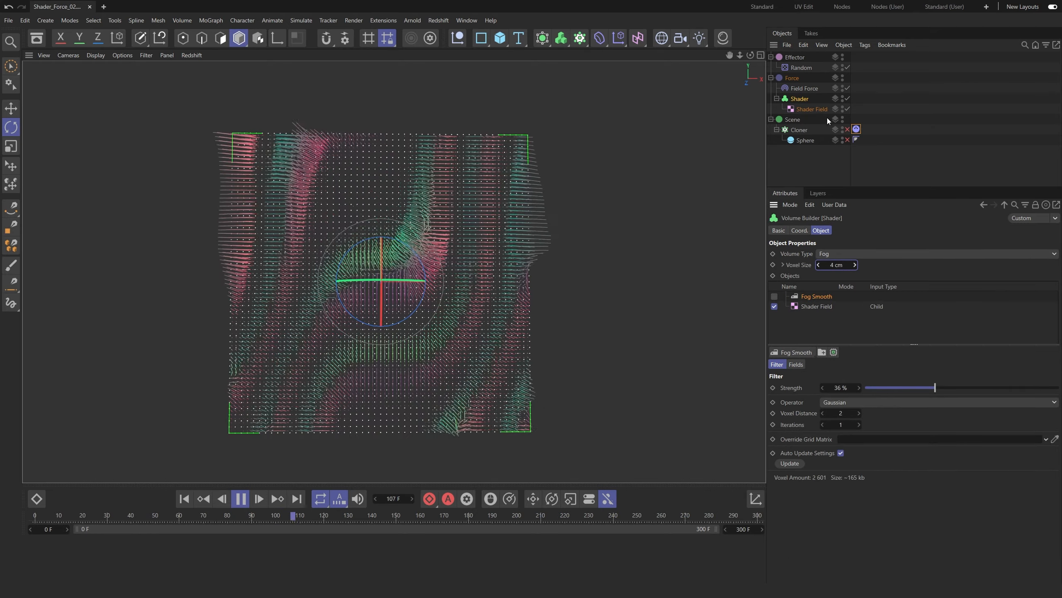
Enable the Cloner and its Sphere, and hide the Shader Volume Builder in the viewport.
left_click(847, 140)
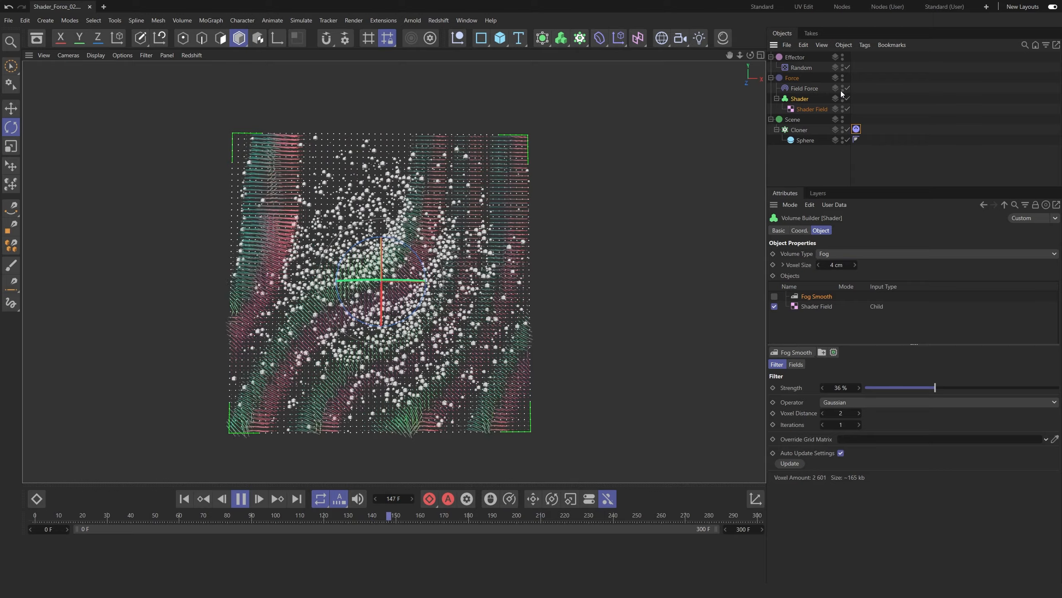
left_click(843, 97)
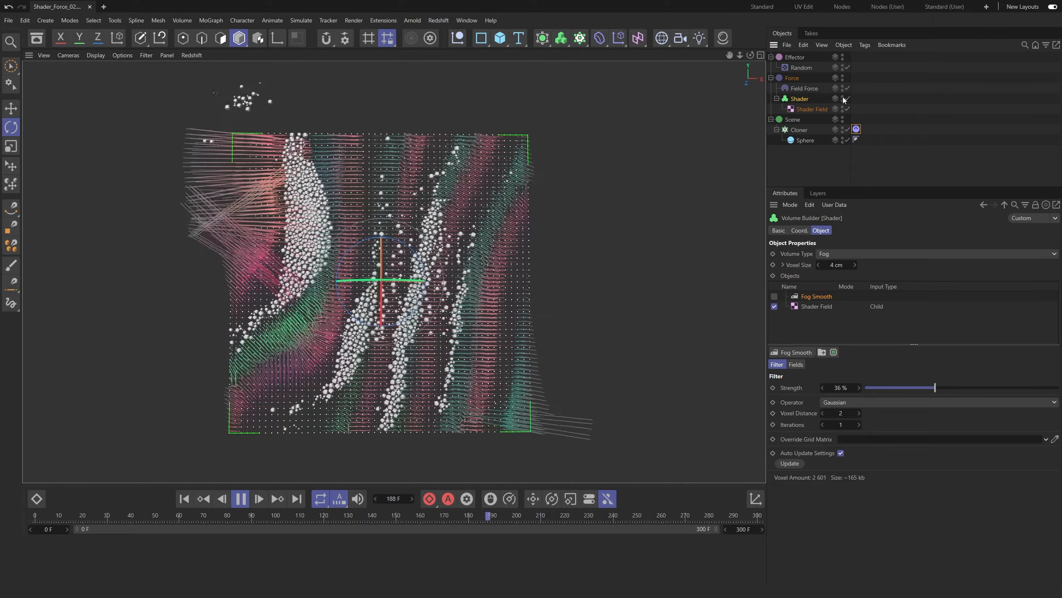
left_click(871, 117)
mouse_move(511, 286)
left_mouse_down("alt")
mouse_move(420, 318)
mouse_move(453, 300)
mouse_move(432, 287)
mouse_move(420, 300)
left_mouse_up("alt")
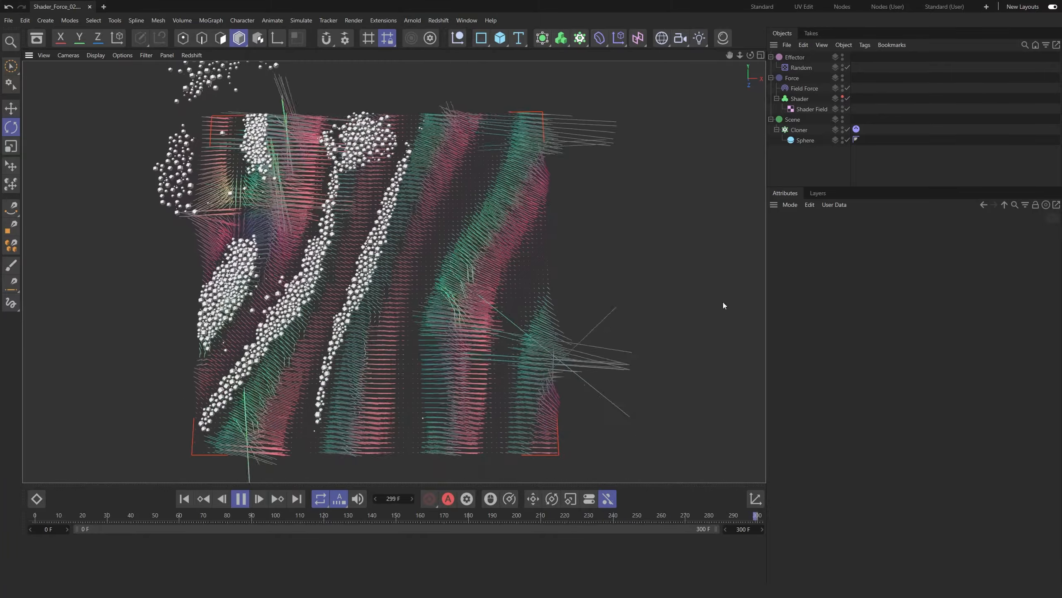
Set the Field Force's velocity type to Set Absolute Velocity and its strength to 200.
left_click(810, 89)
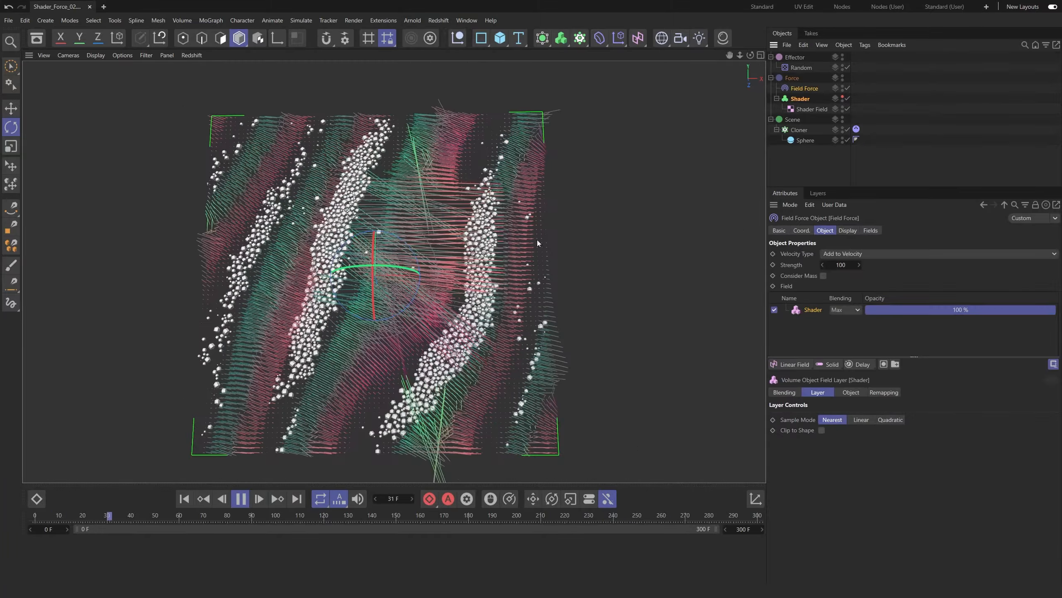
left_click(845, 254)
left_click(911, 278)
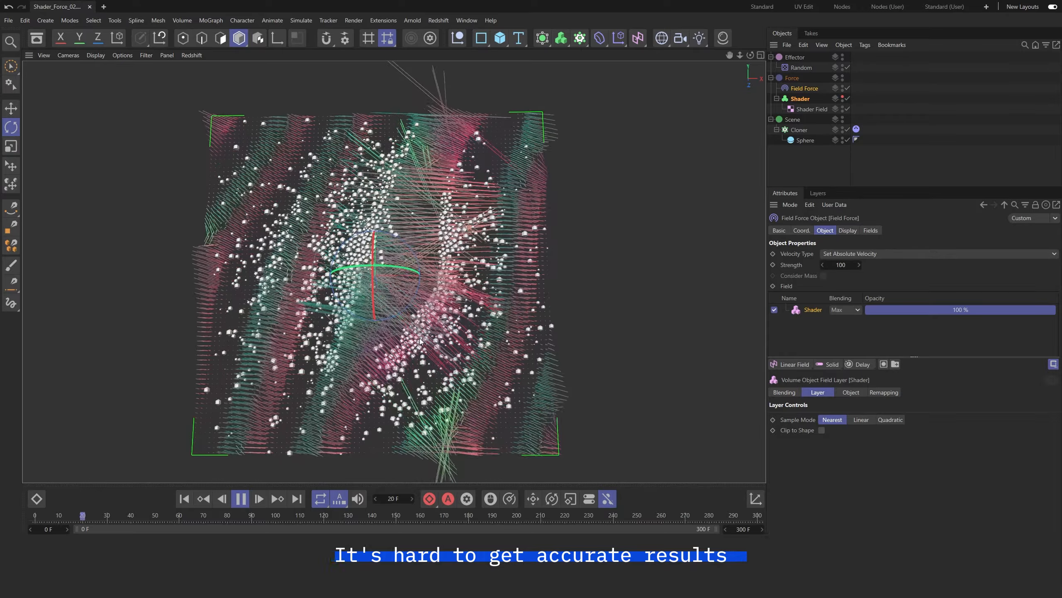
left_click_drag(305, 248, 333, 260, "alt")
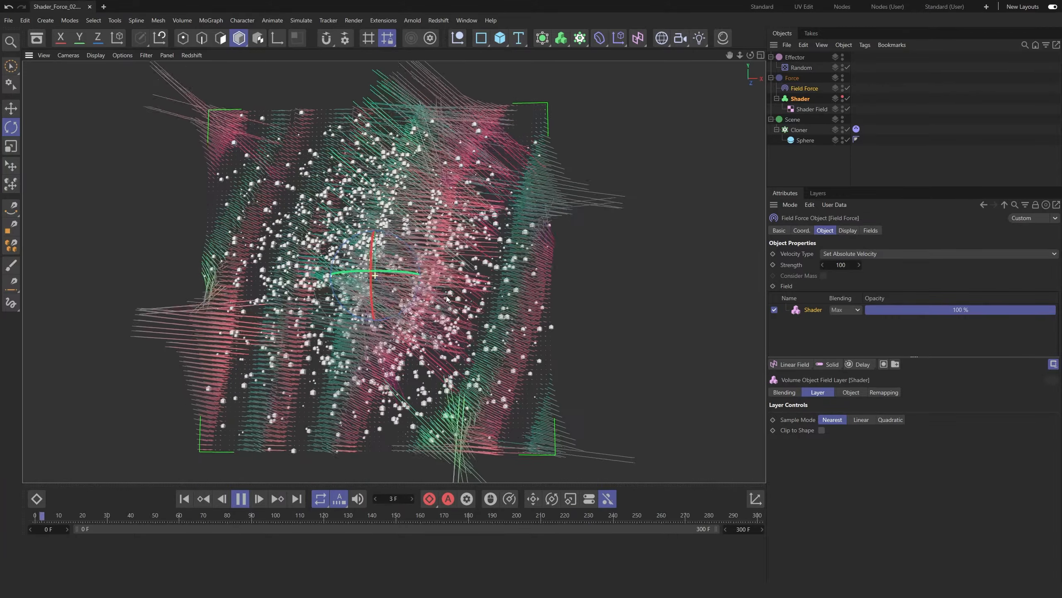
double_click(841, 264)
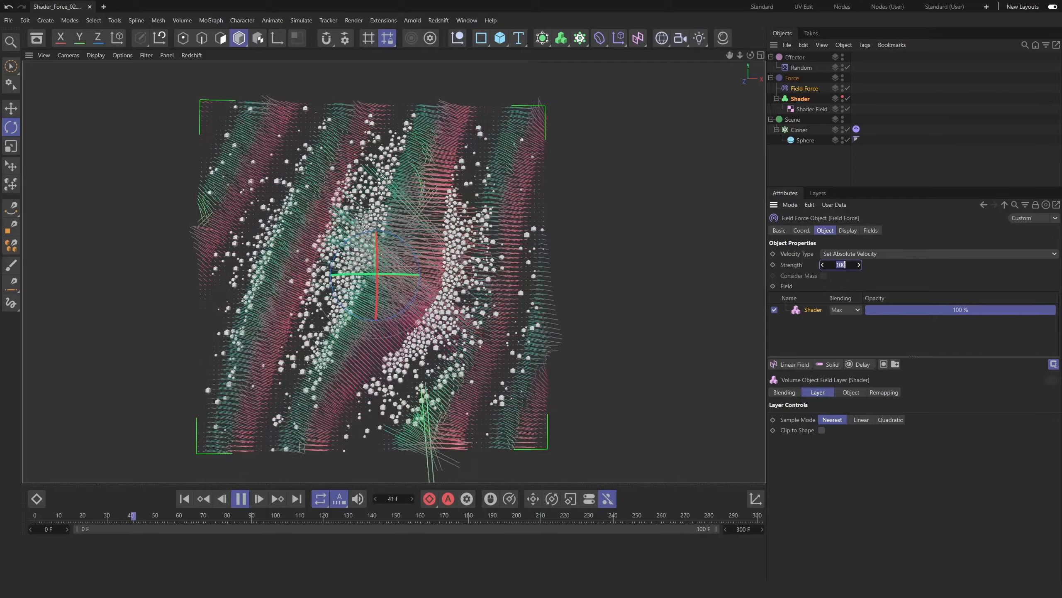
type("200")
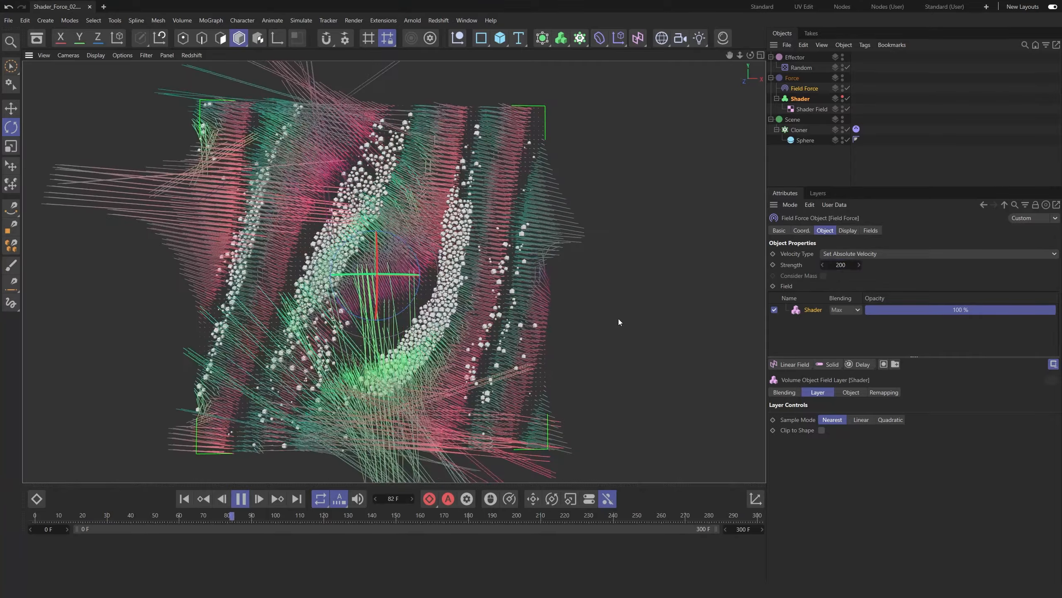
left_click(618, 318)
Turn off the vector length display of the Field Force.
left_click(804, 89)
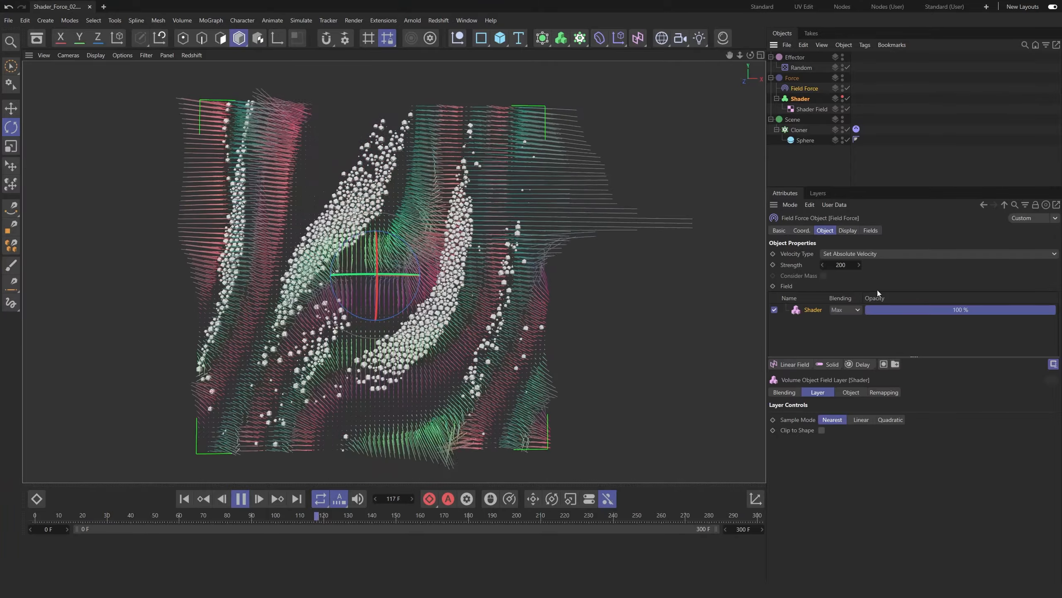
left_click(847, 230)
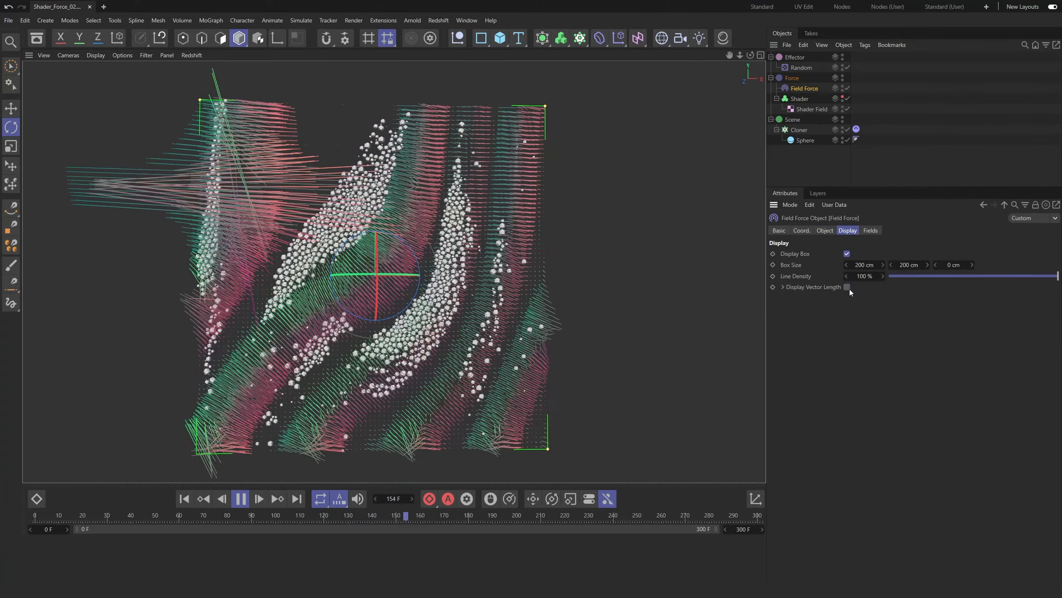
left_click(847, 287)
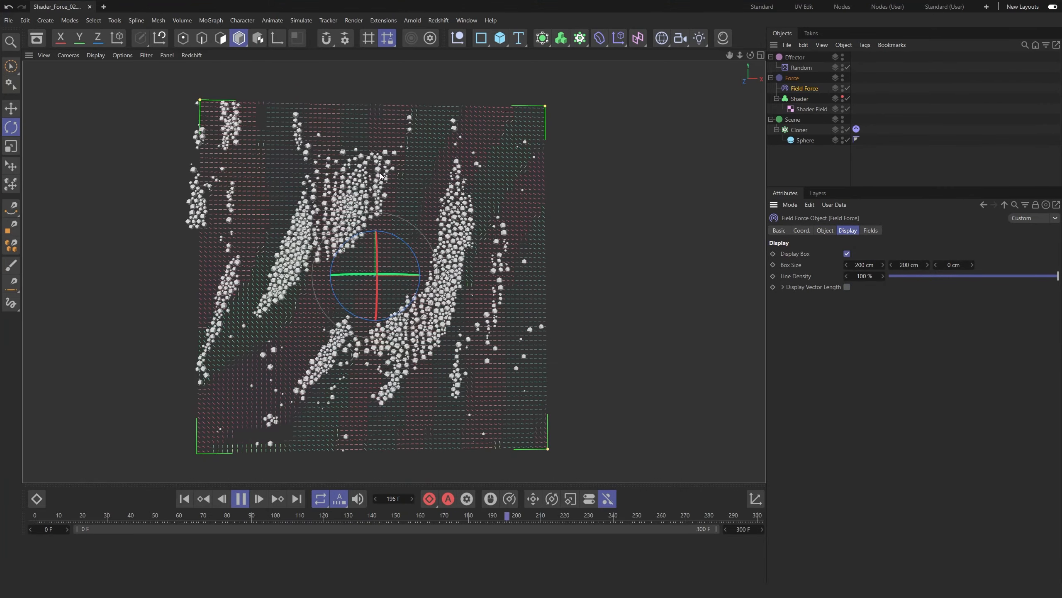
left_click_drag(532, 409, 438, 394, "alt")
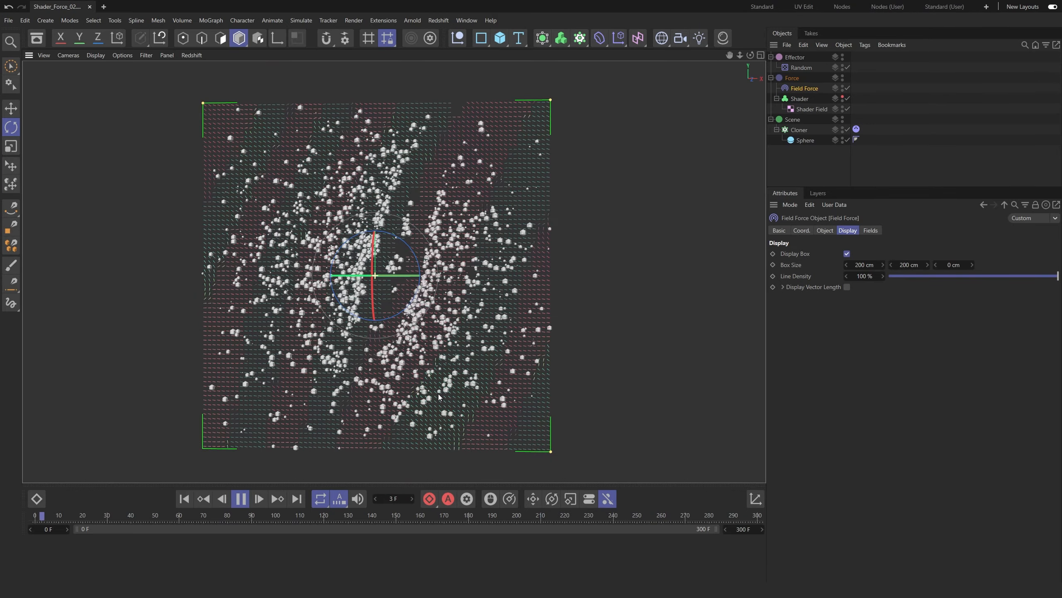
left_click(814, 168)
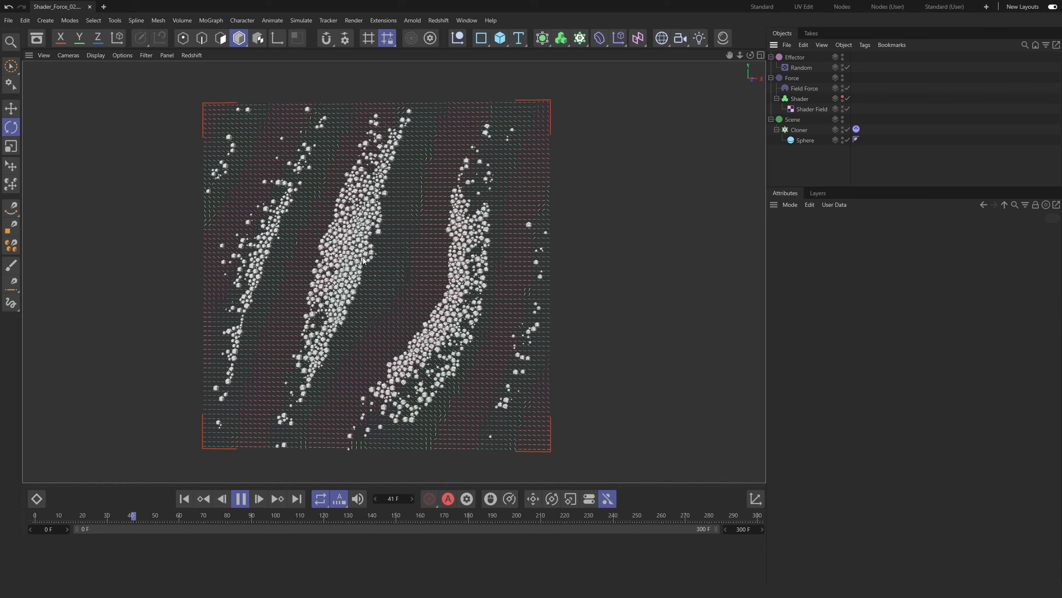
scroll(363, 257, "up", 1)
Set the Field Force's strength to 100 and its velocity type to Add to Velocity.
left_click(800, 99)
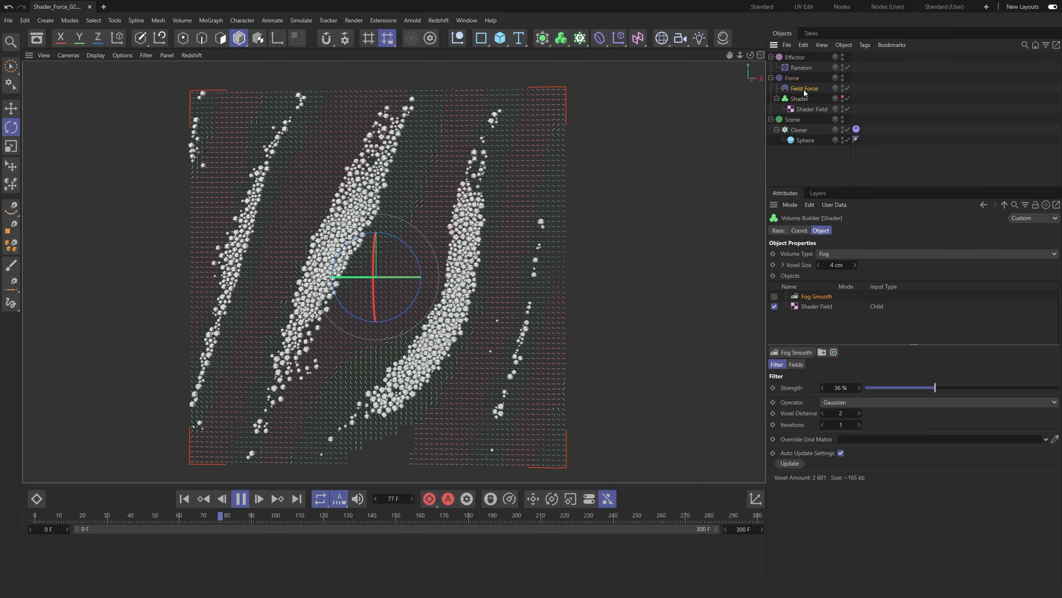
left_click(805, 89)
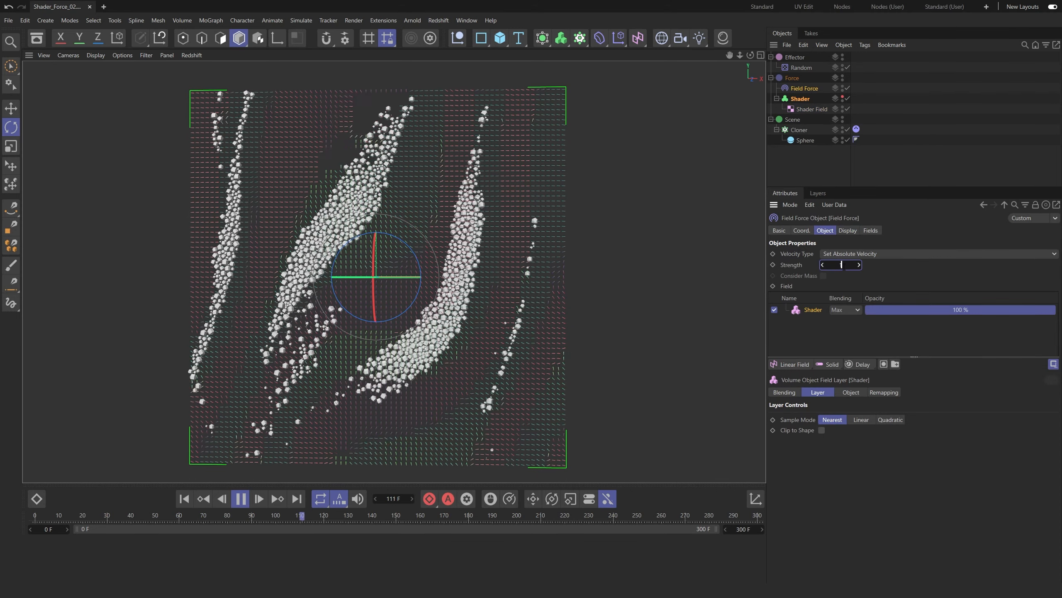
left_click(854, 253)
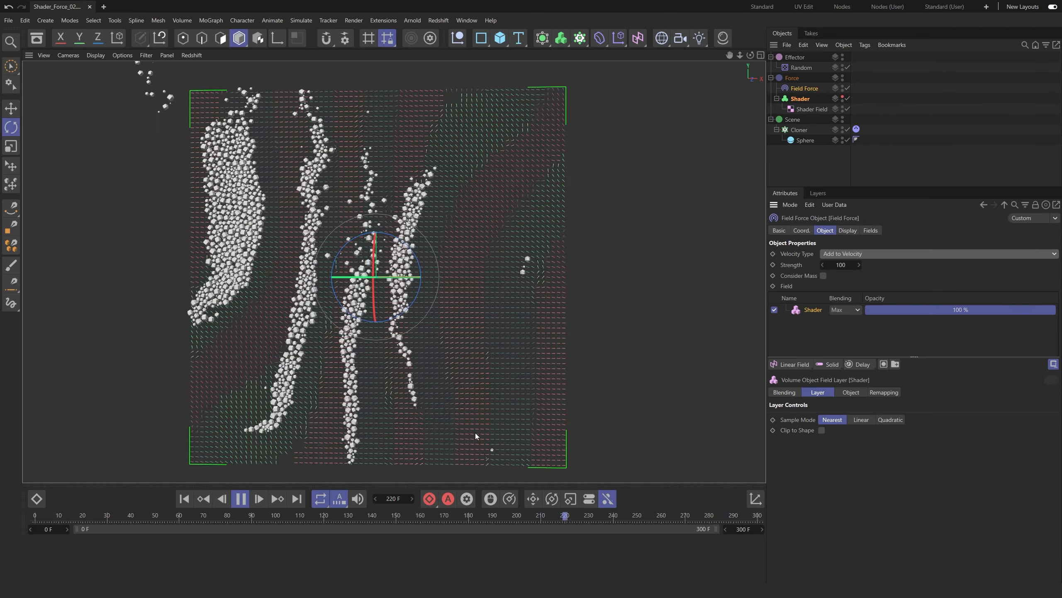
Set the follow position of the Cloner's Dynamics Body tag to 1.
left_click(856, 129)
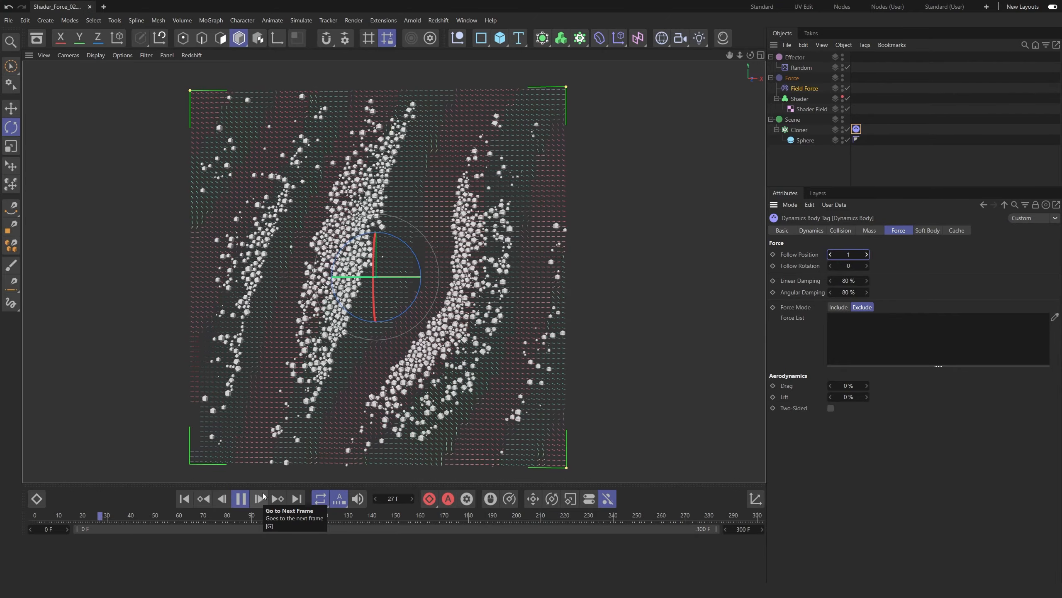
left_click_drag(319, 470, 389, 414, "alt")
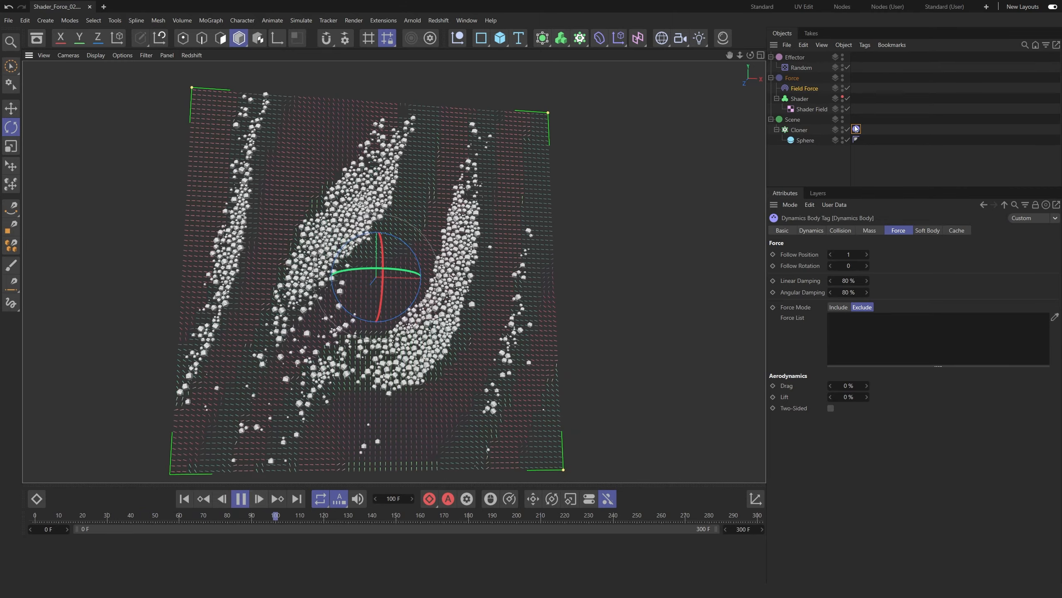
left_click(891, 180)
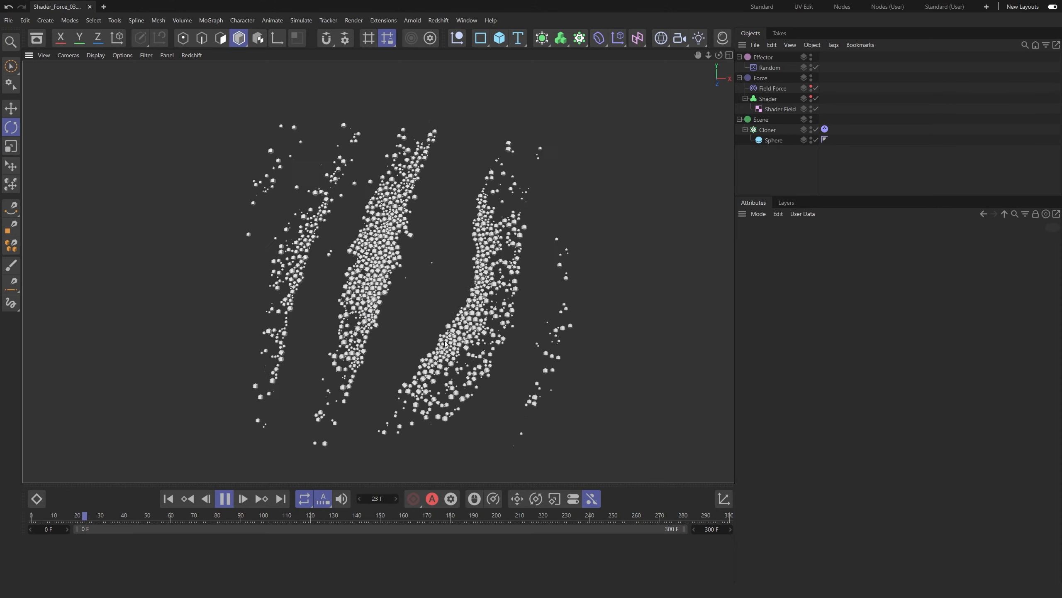
Show the Field Force in the viewport and set the Shader Field's remapping contour mode to None.
left_click(812, 87)
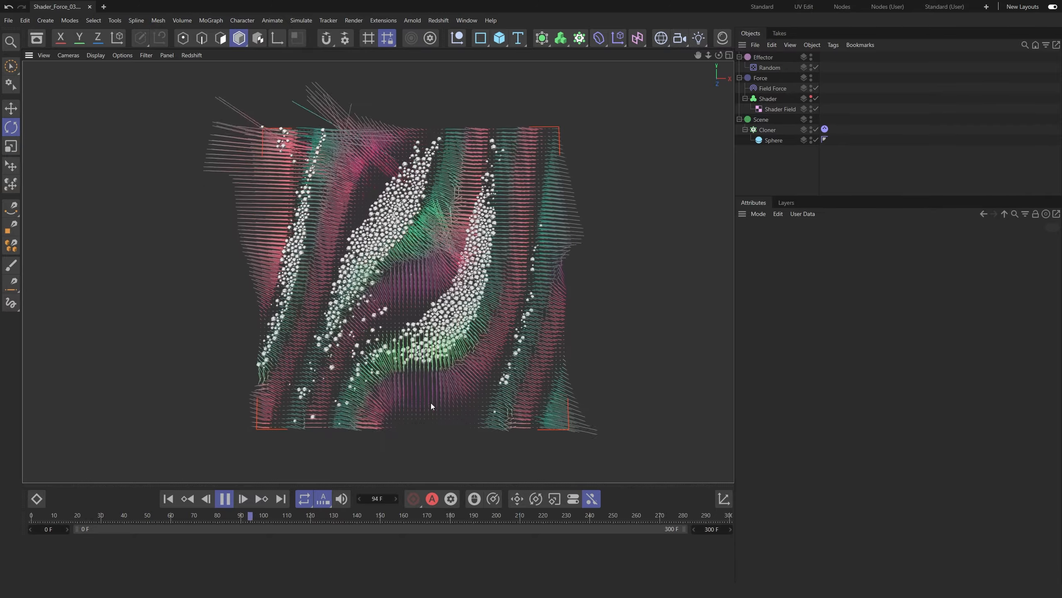
left_click(781, 109)
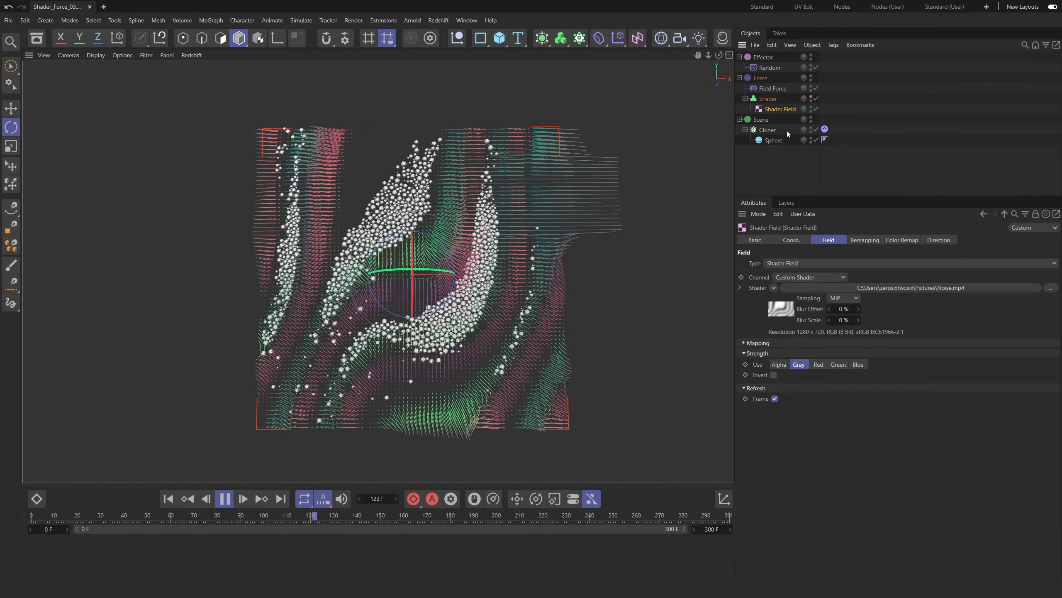
left_click(864, 239)
left_click(835, 436)
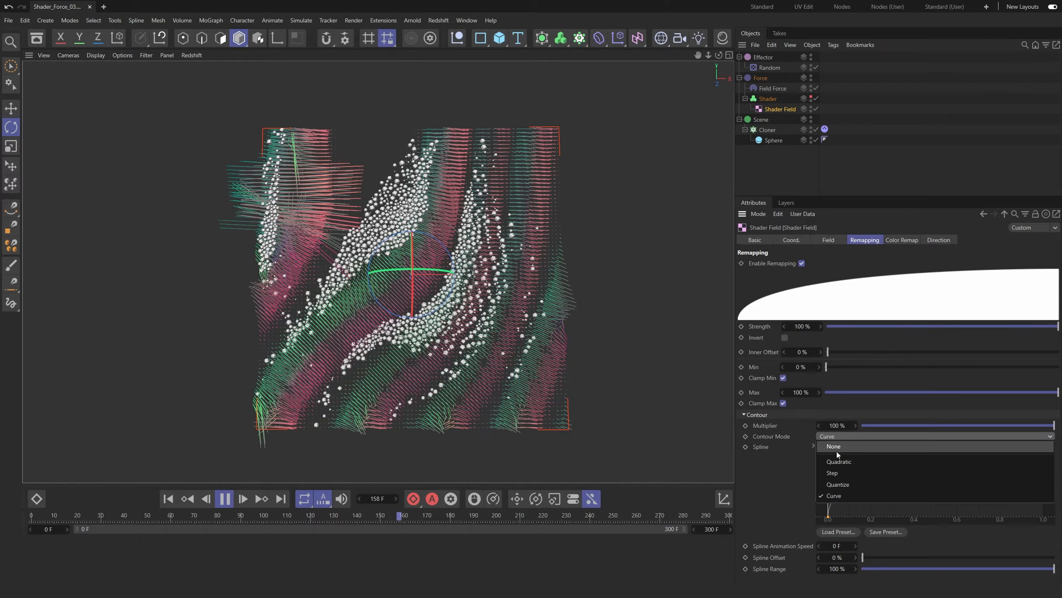
left_click(834, 447)
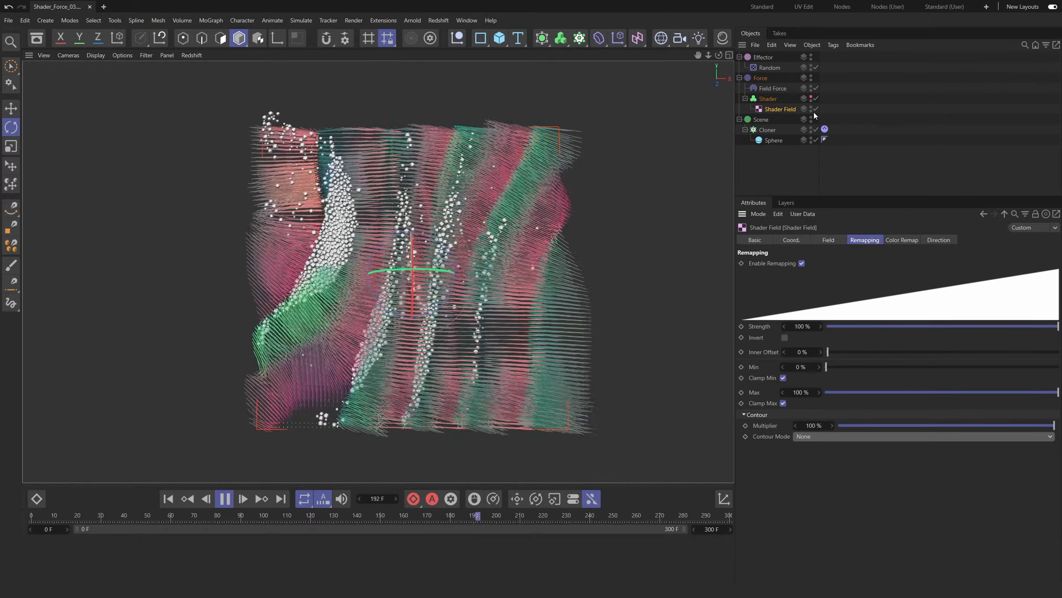
Inspect the spheres with the Field Force hidden, and show the Field Force and the Shader Volume Builder in the viewport.
left_click(811, 88)
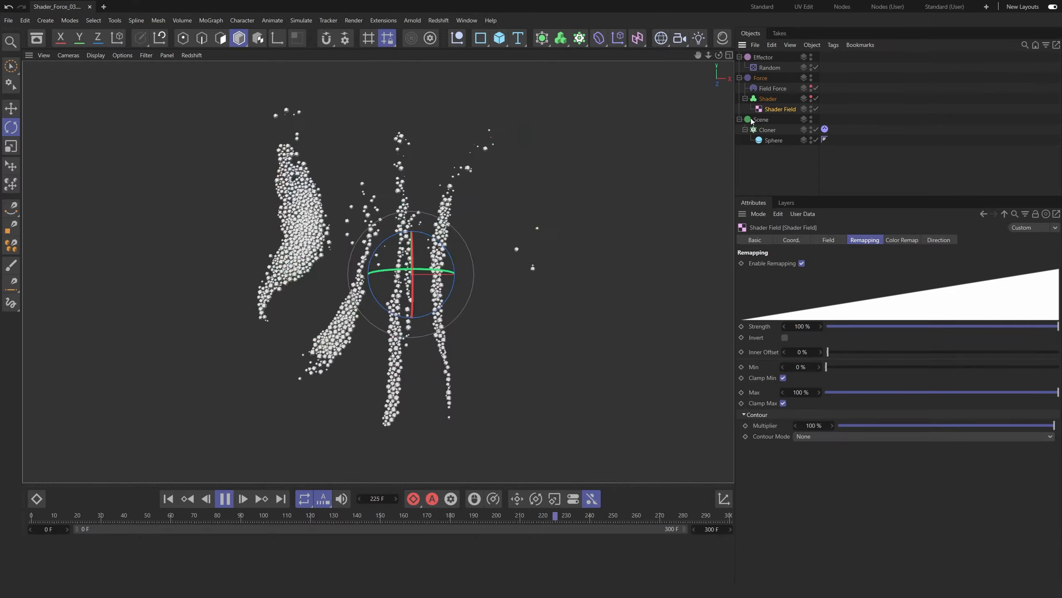
left_click_drag(449, 233, 533, 257, "alt")
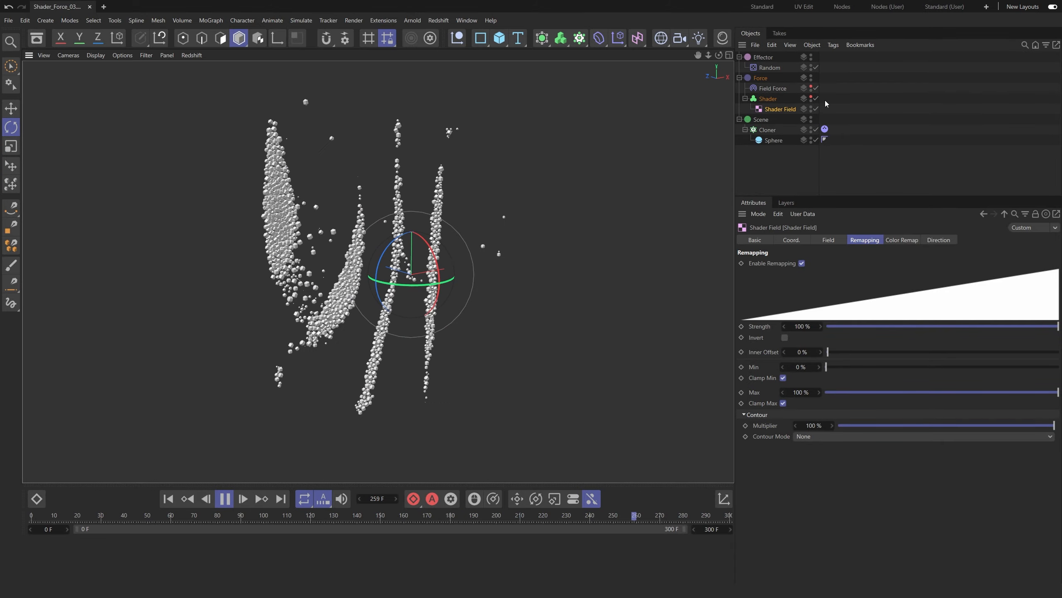
left_click(812, 88)
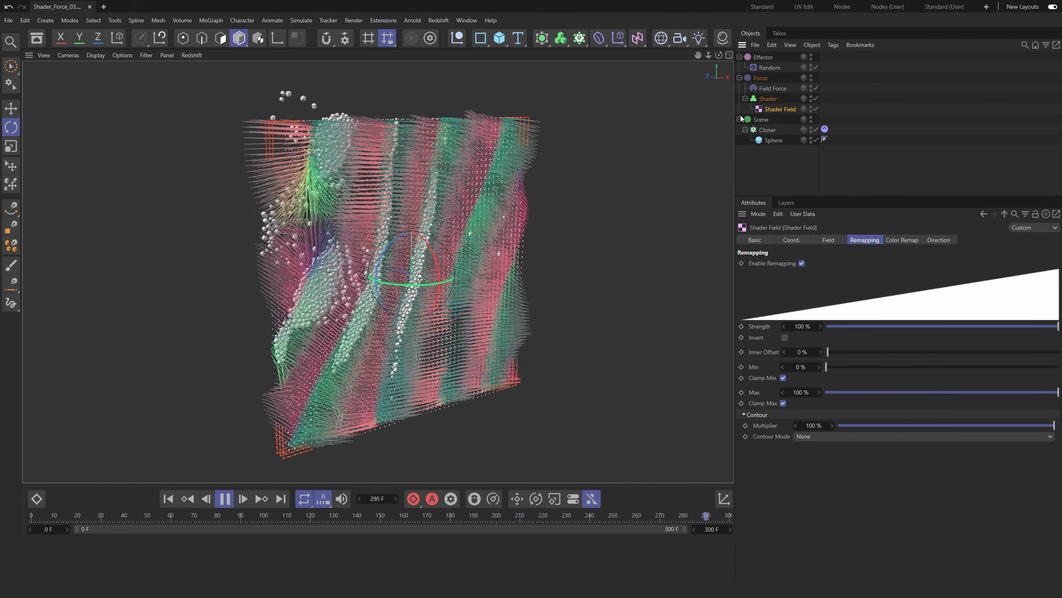
Try rotating the Shader Volume Builder in the viewport, and undo the rotation.
left_click(455, 247)
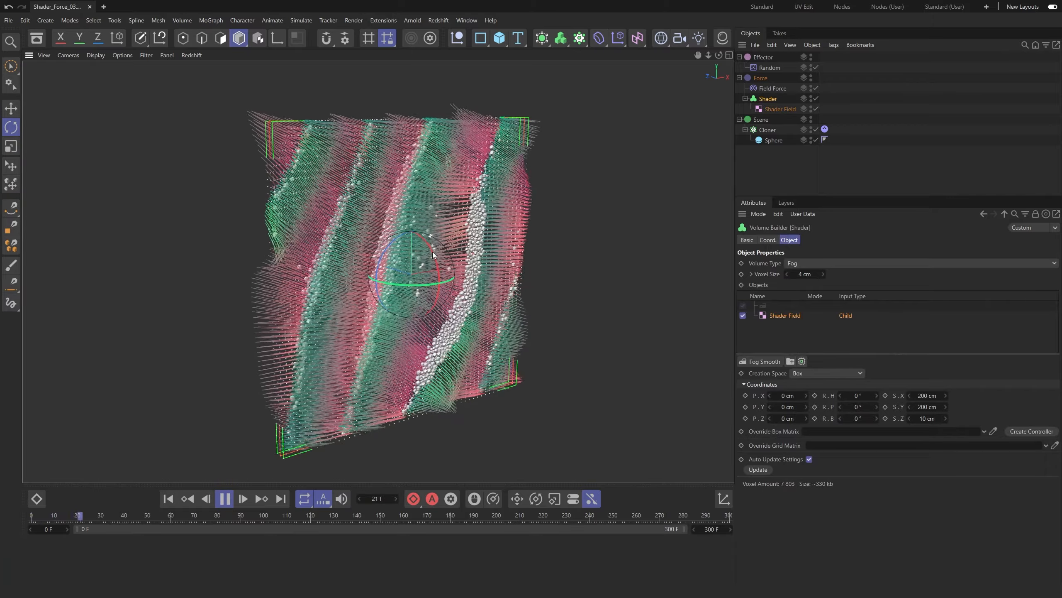
left_click_drag(431, 251, 440, 272)
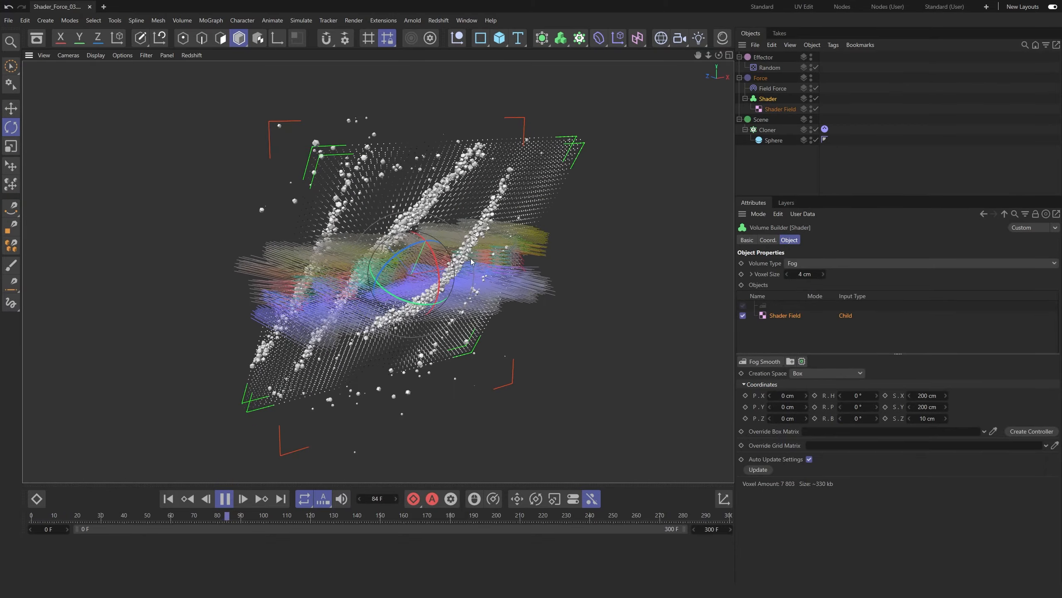
key("ctrl+z")
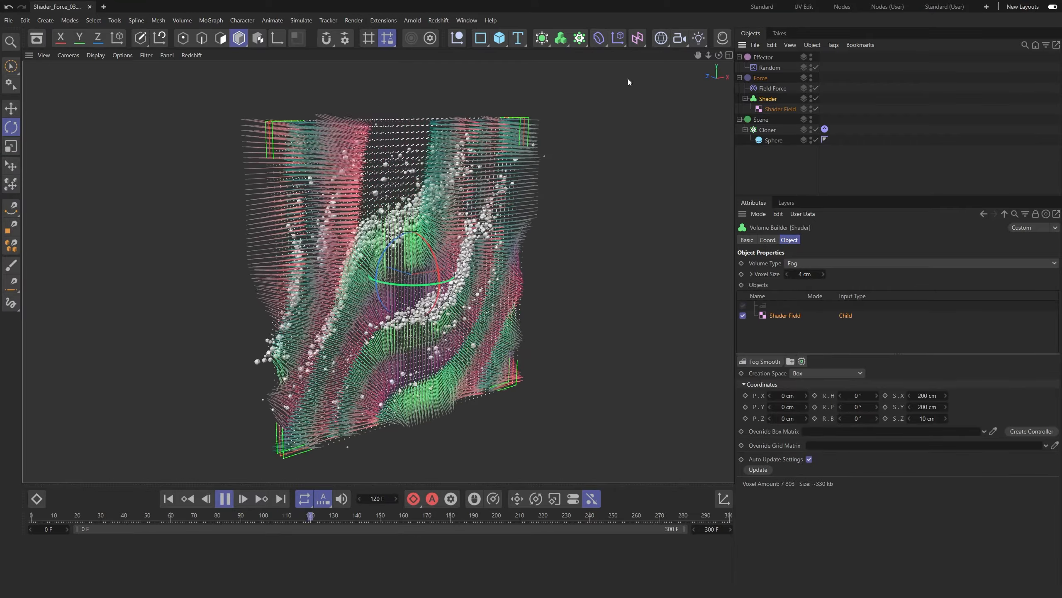
Add a Volume Builder named Rot and place it in the Force group between the Field Force and the Shader Volume Builder.
left_click(560, 39)
double_click(758, 58)
type("Rot")
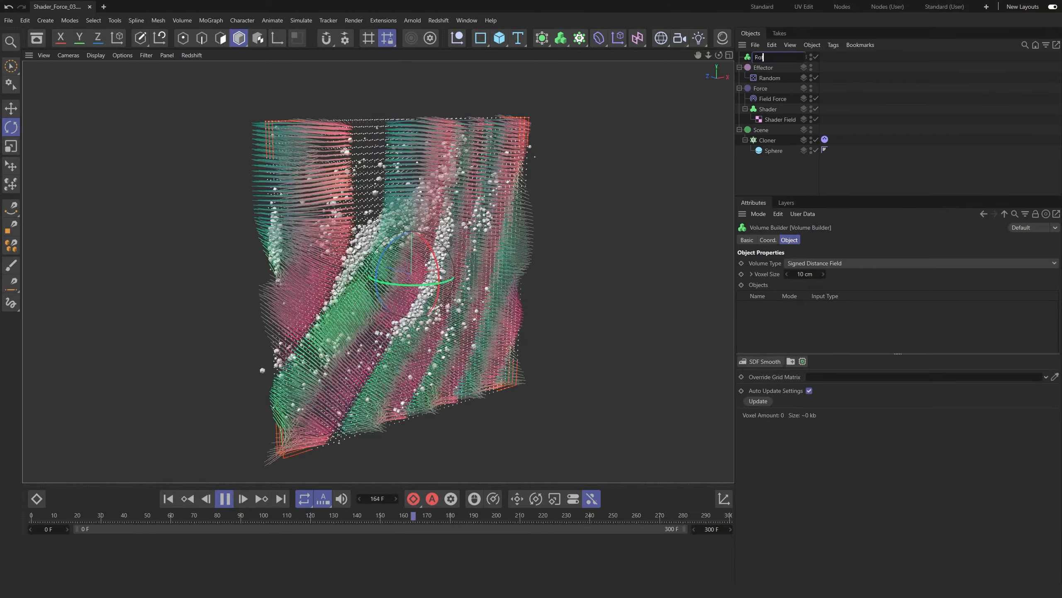
key("Return")
left_click_drag(757, 57, 769, 107)
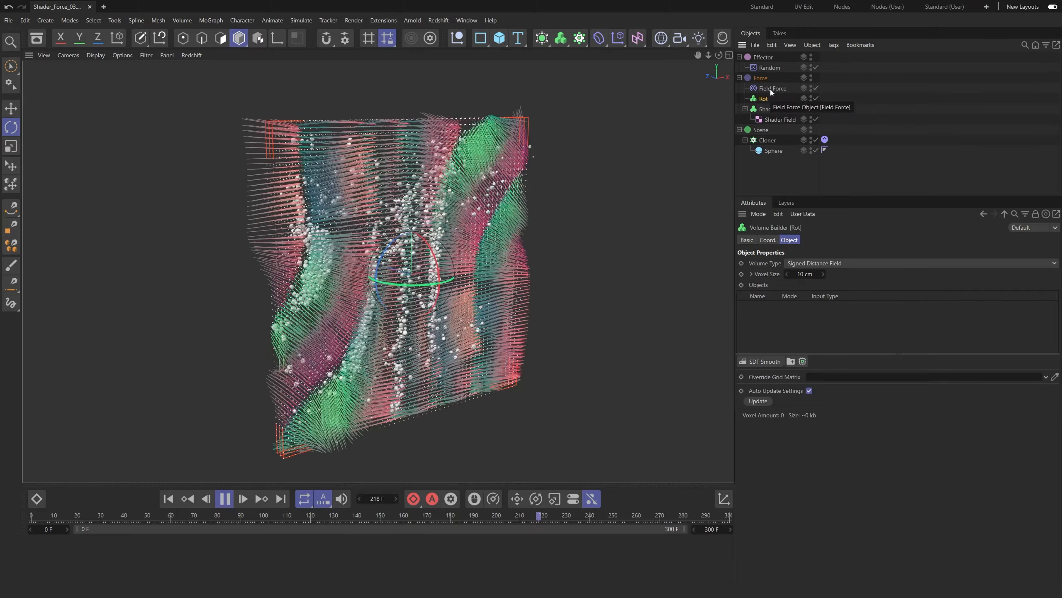
Link the Shader Volume Builder into Rot's object list, and set Rot's volume type to Fog with a 4 cm voxel size.
left_click(770, 89)
left_click(764, 100)
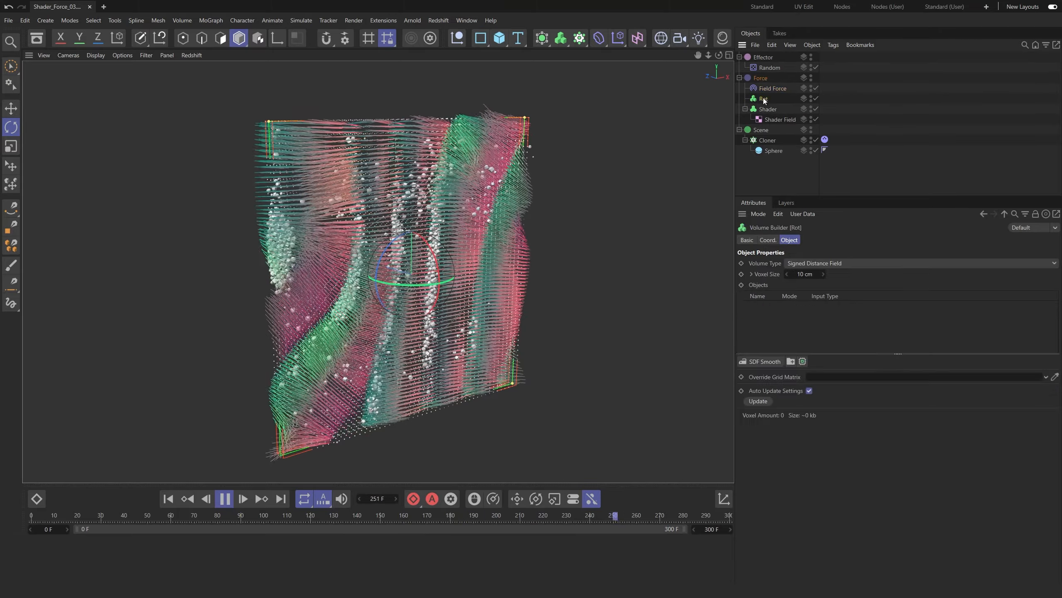
left_click_drag(804, 292, 802, 323)
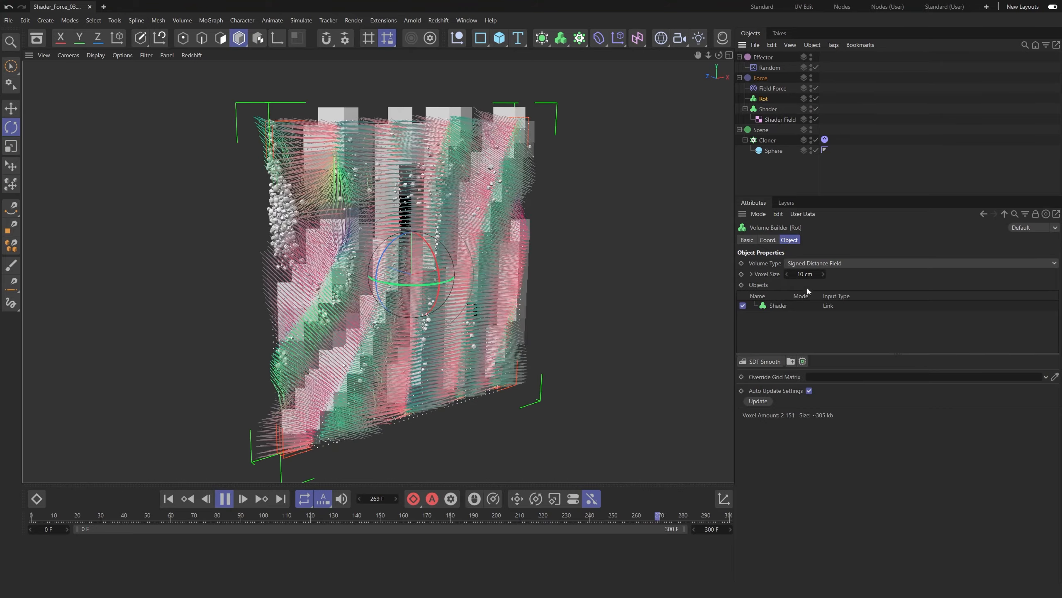
left_click(815, 264)
left_click(811, 289)
double_click(805, 273)
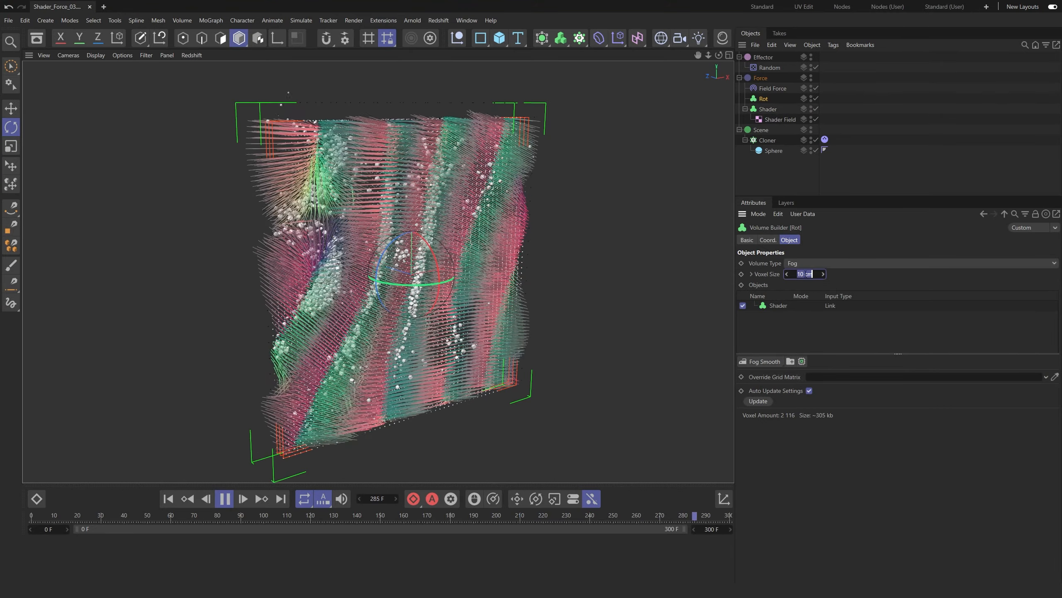
type("4")
key("Return")
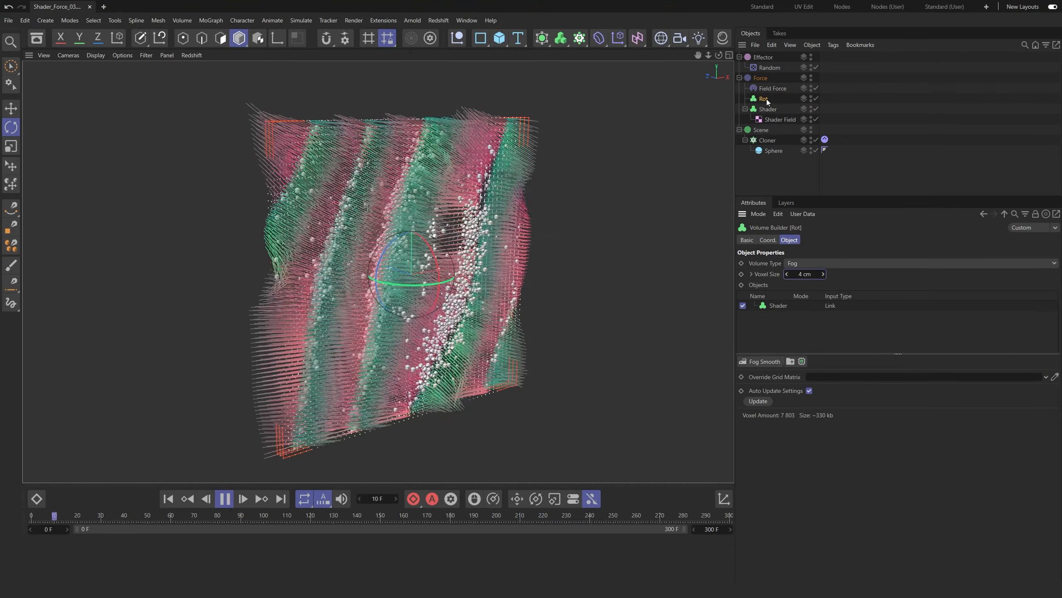
Set the pitch rotation (R.P) of the Rot Volume Builder to -90°.
left_click(768, 240)
double_click(857, 276)
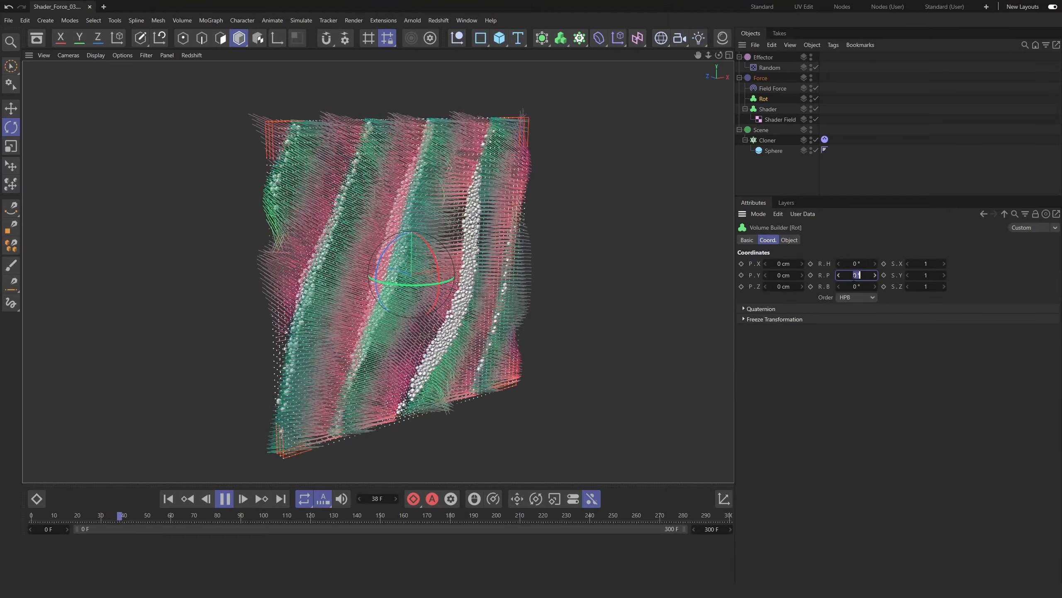
type("-90")
key("Return")
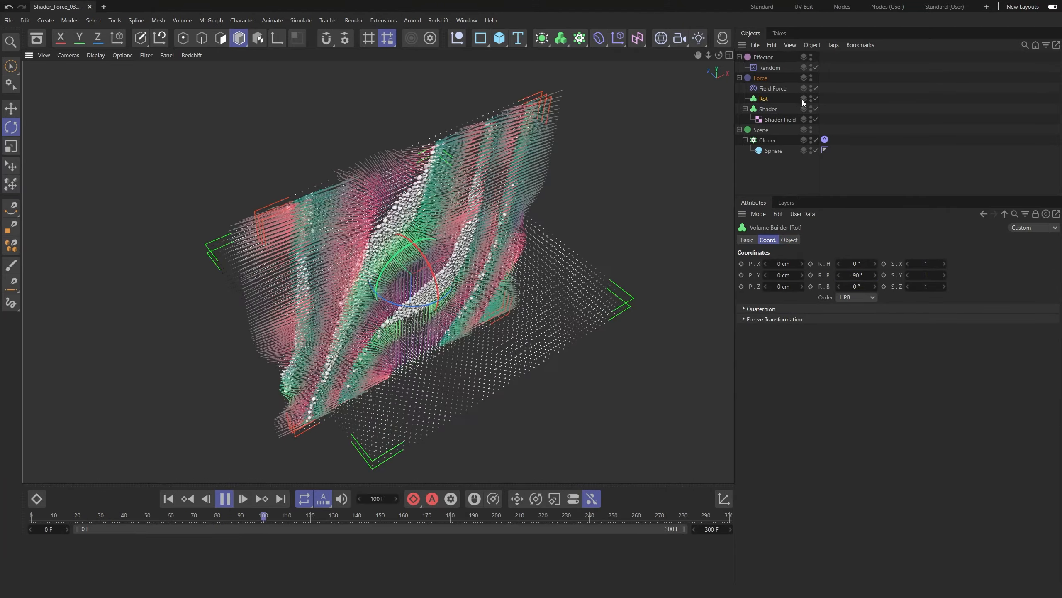
Hide the Field Force and the Shader Volume Builder in the viewport to inspect the rotated volume with the spheres.
left_click(811, 86)
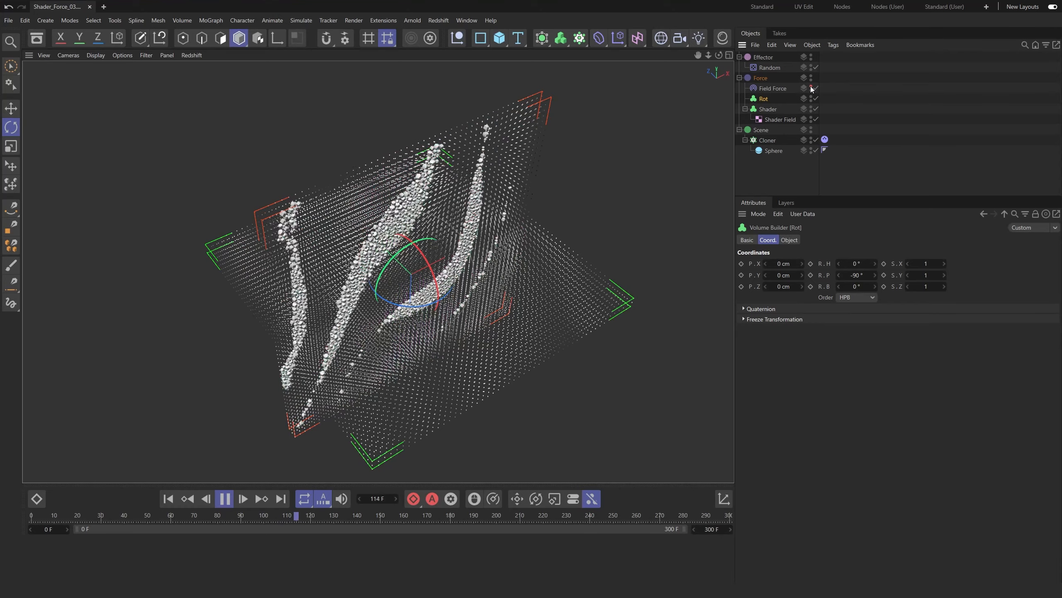
left_click(812, 108)
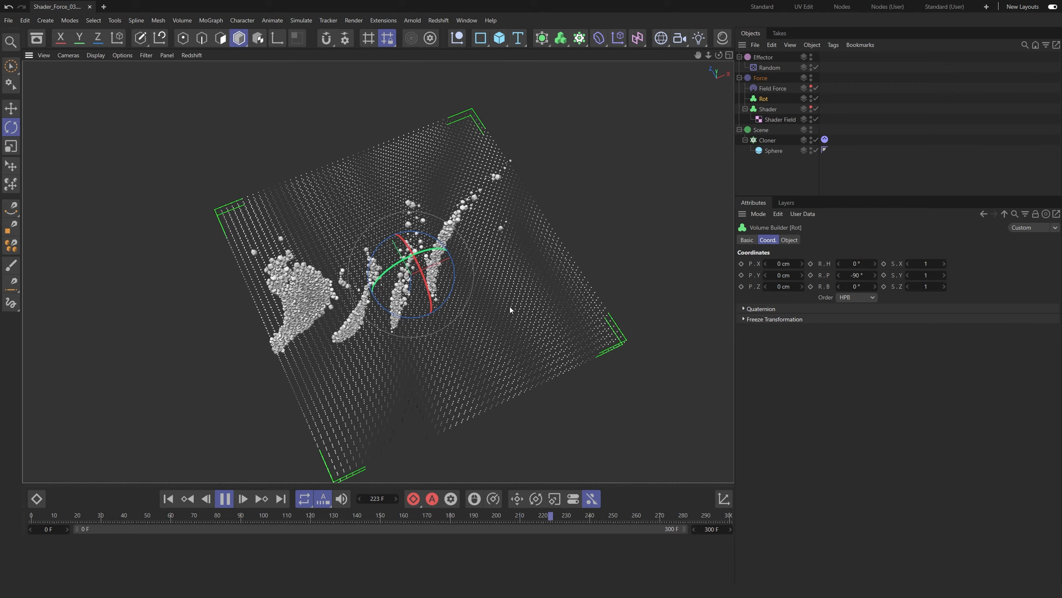
left_click_drag(510, 306, 537, 234, "alt")
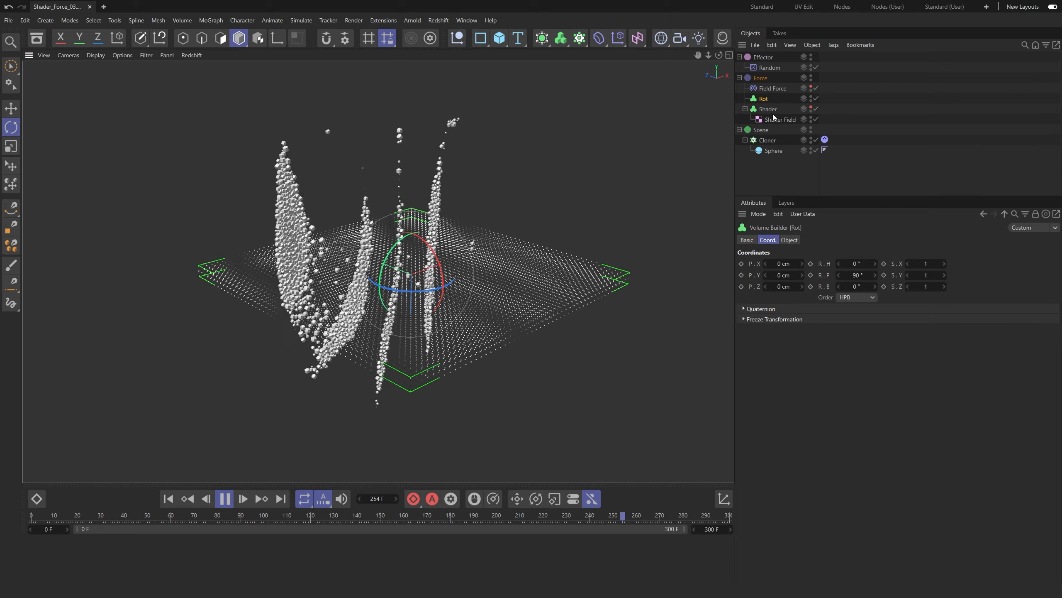
Replace the Shader entry in the Field Force's field list with the Rot volume, using Max blending.
left_click(768, 88)
left_click(793, 240)
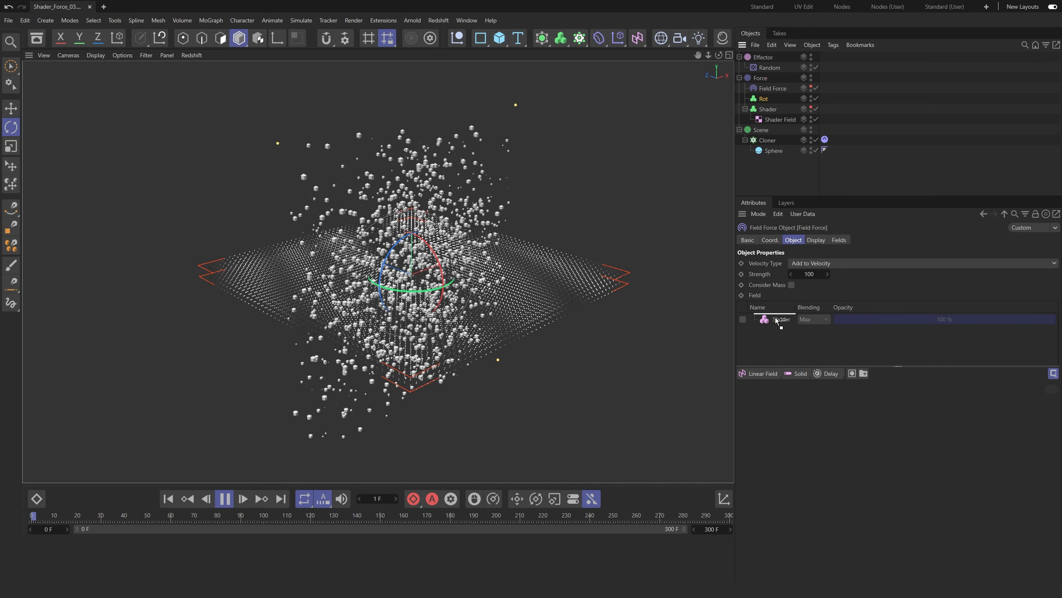
left_click(799, 336)
left_click(818, 319)
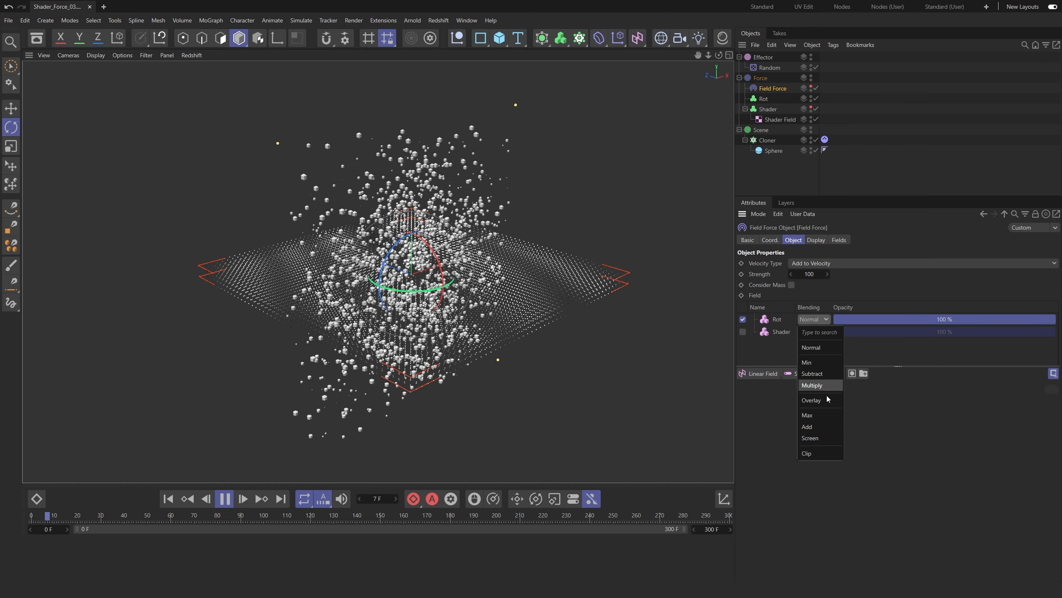
left_click(827, 415)
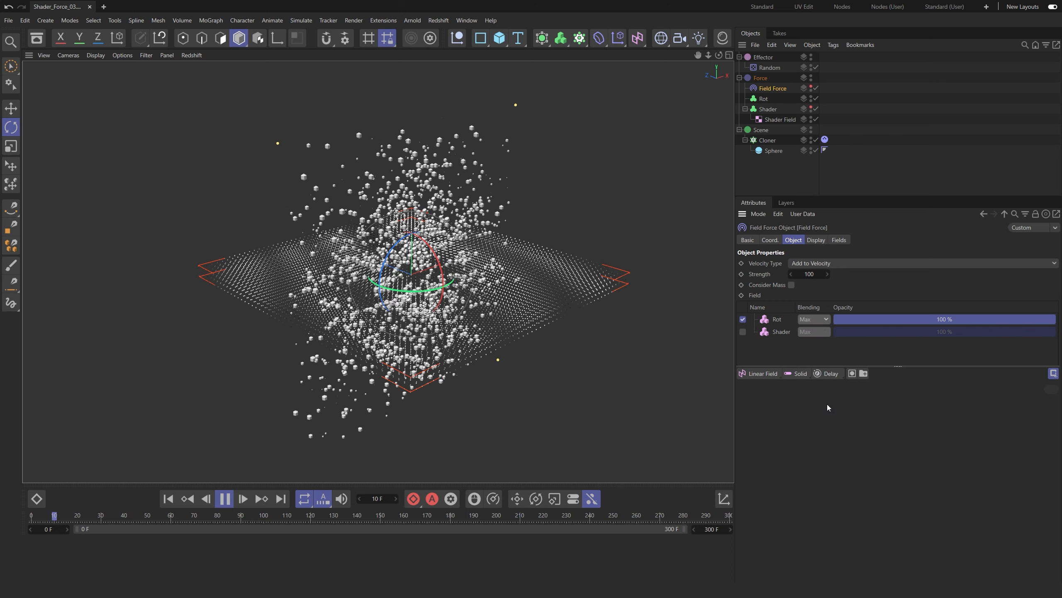
left_click(777, 334)
key("Delete")
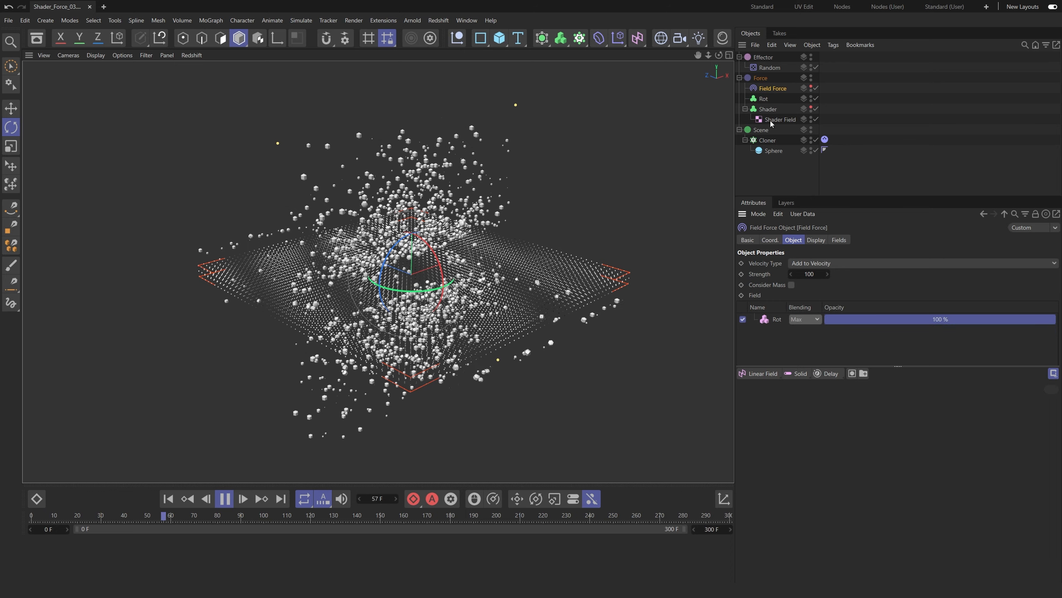
Set the Cloner's grid count to 40 × 1 × 40, and the Random effector's position to X 50, Y 0 and Z 50 cm.
left_click(768, 141)
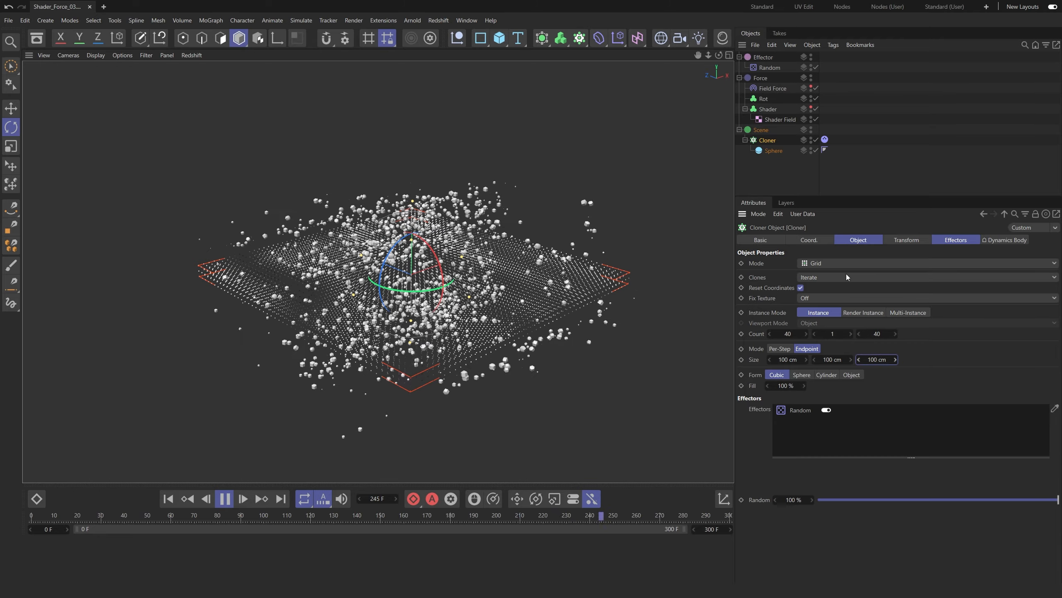
left_click(770, 68)
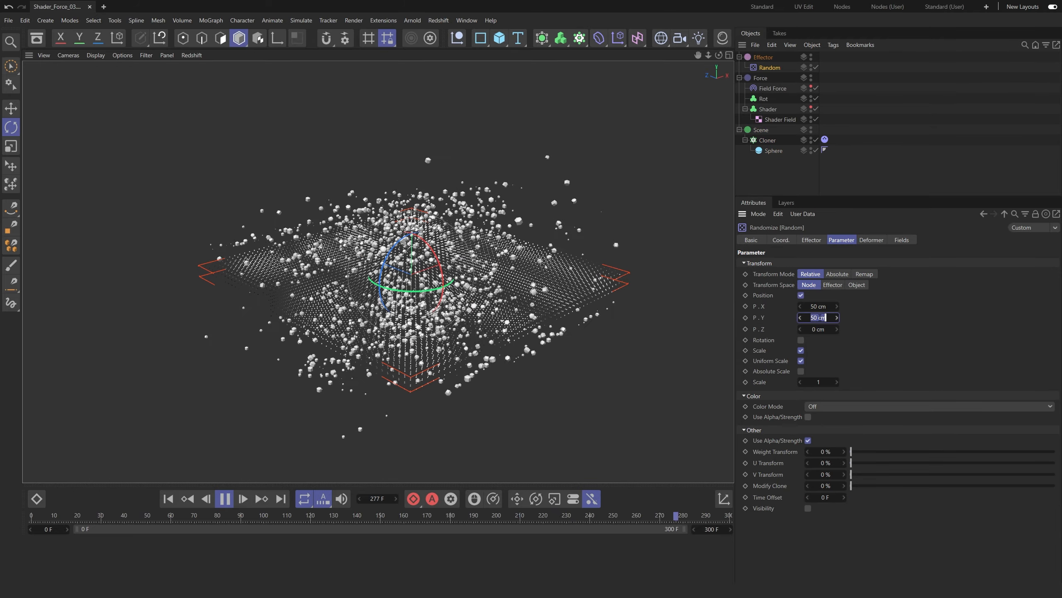
type("50")
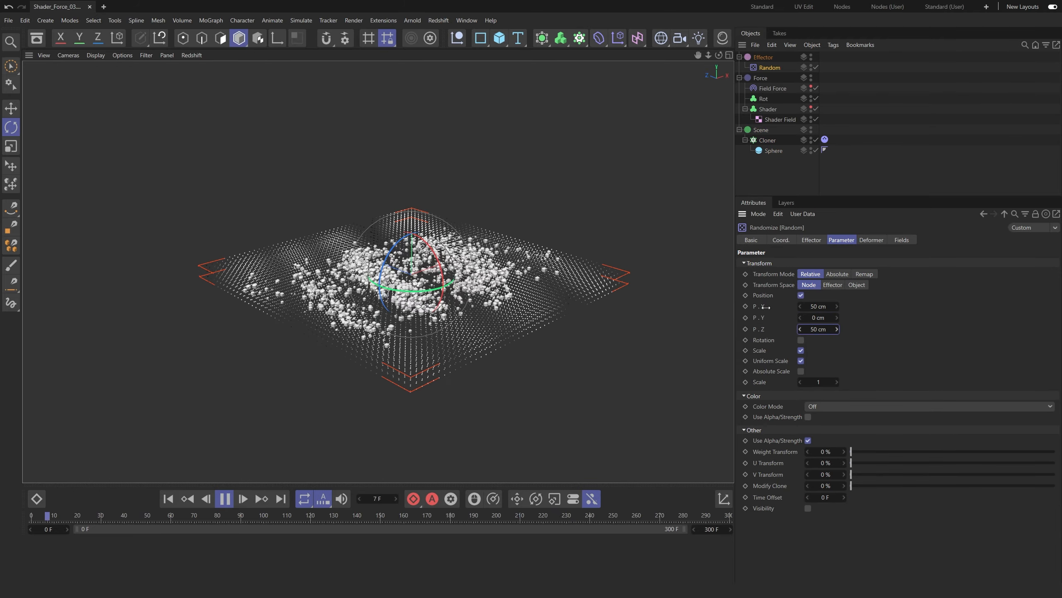
left_click_drag(487, 242, 493, 277, "alt")
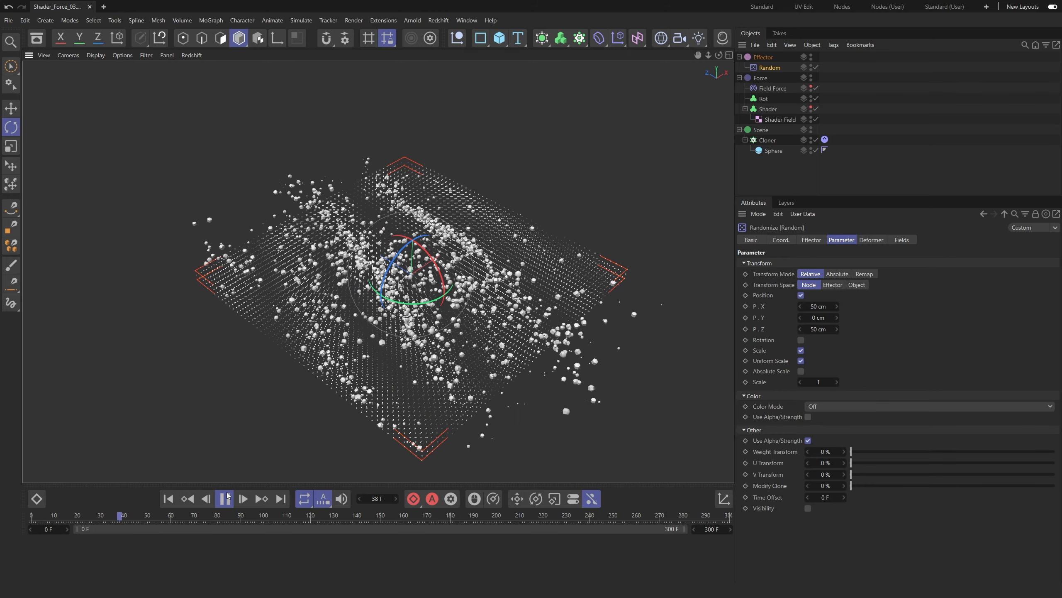
Rewind the simulation to the start and set the Cloner's grid size to 100 × 0 × 64.119 cm.
left_click(206, 499)
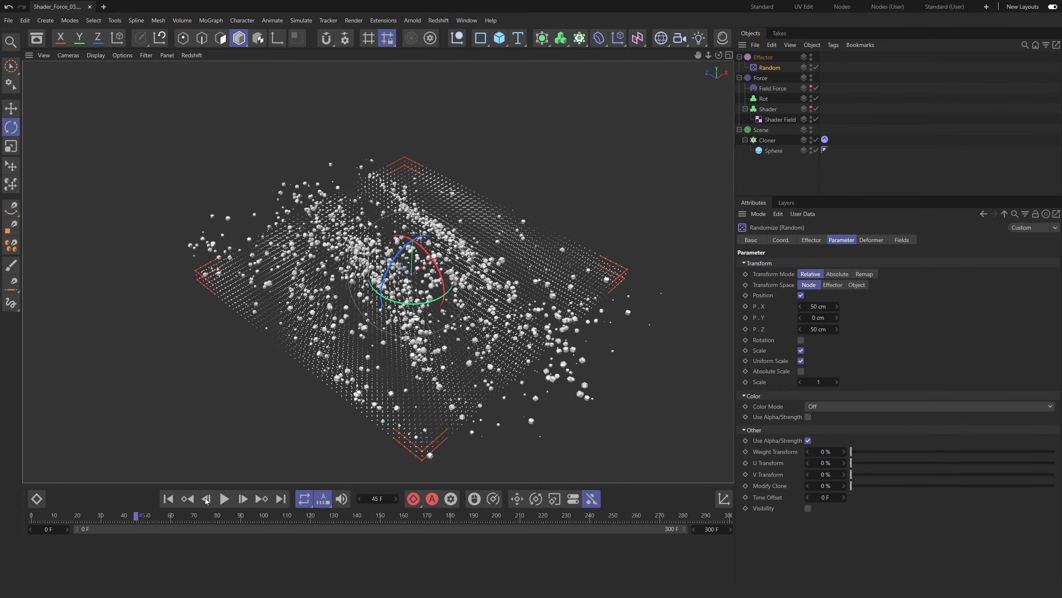
left_click(169, 499)
left_click(772, 140)
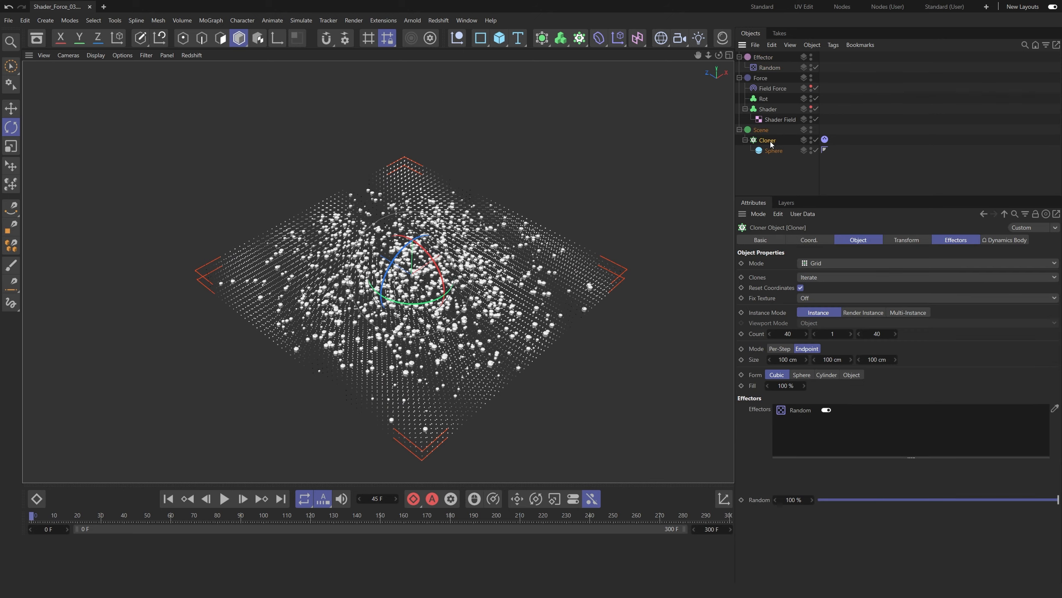
left_click_drag(360, 243, 377, 258)
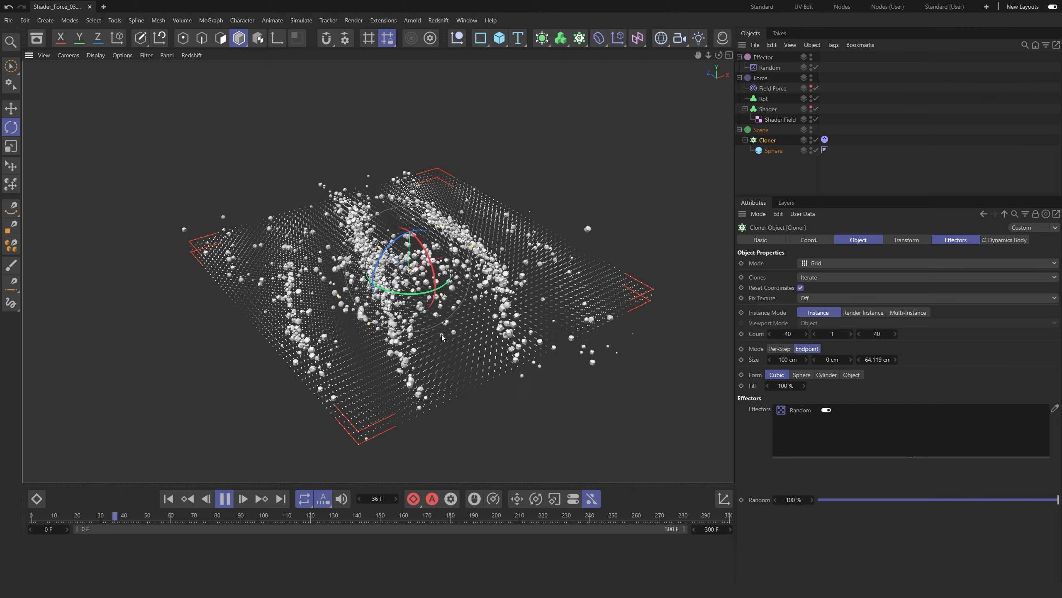
Add a Floor to the Scene group, hide it in the viewport, and give it a Collider Body tag.
left_click(666, 42)
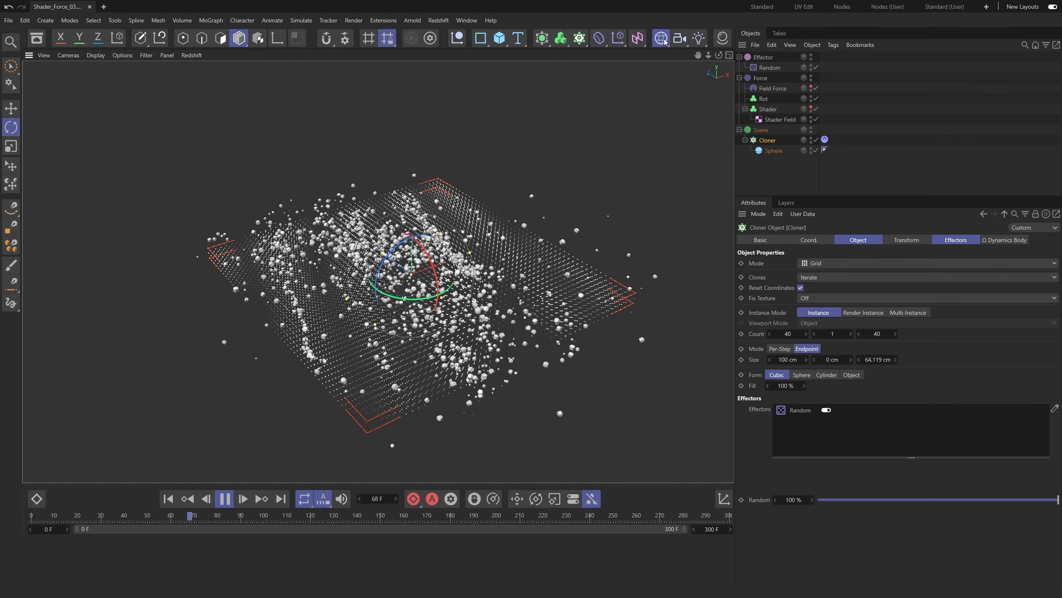
left_click(699, 72)
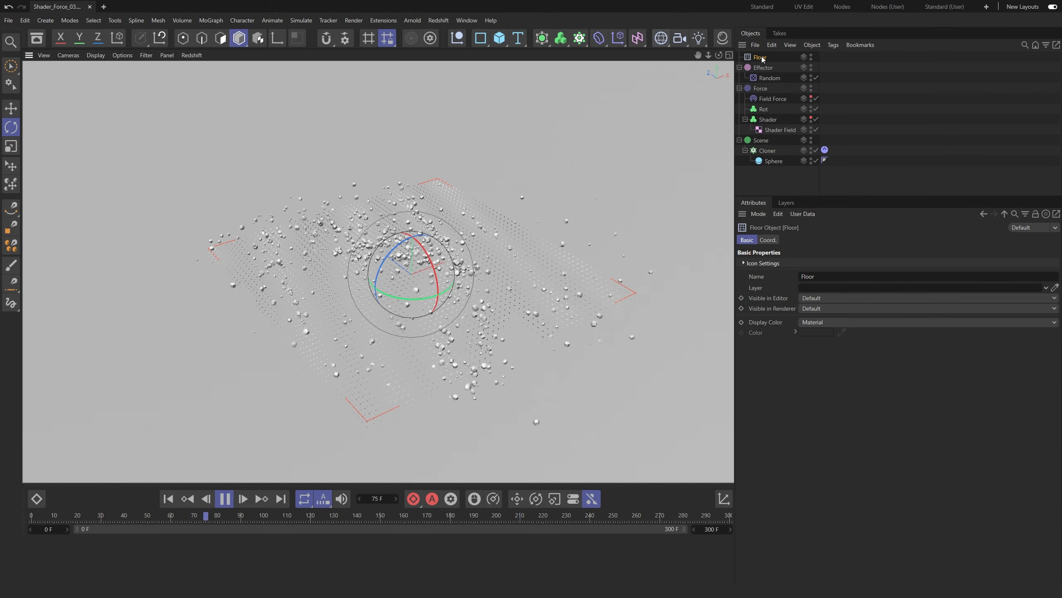
right_click(772, 142)
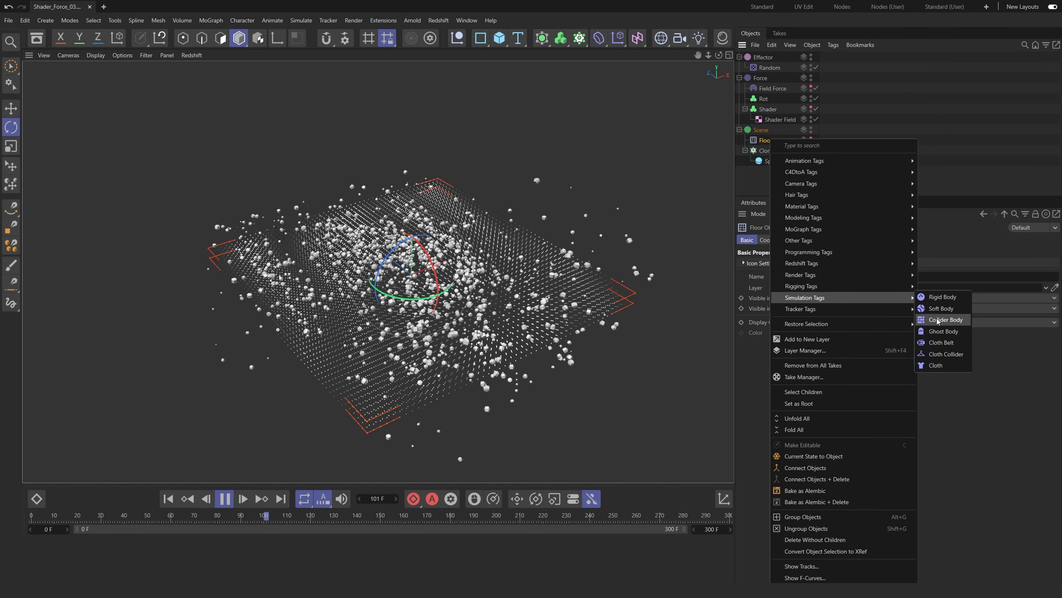
left_click(936, 318)
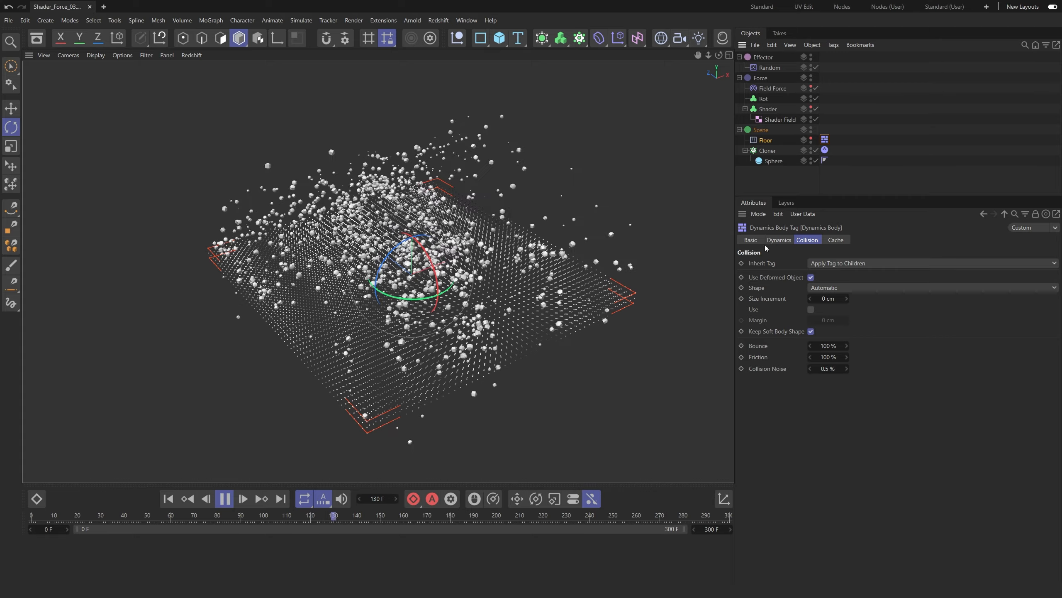
Set the Floor's Y position to -5 cm and restart the simulation from the first frame.
left_click(769, 142)
left_click(791, 240)
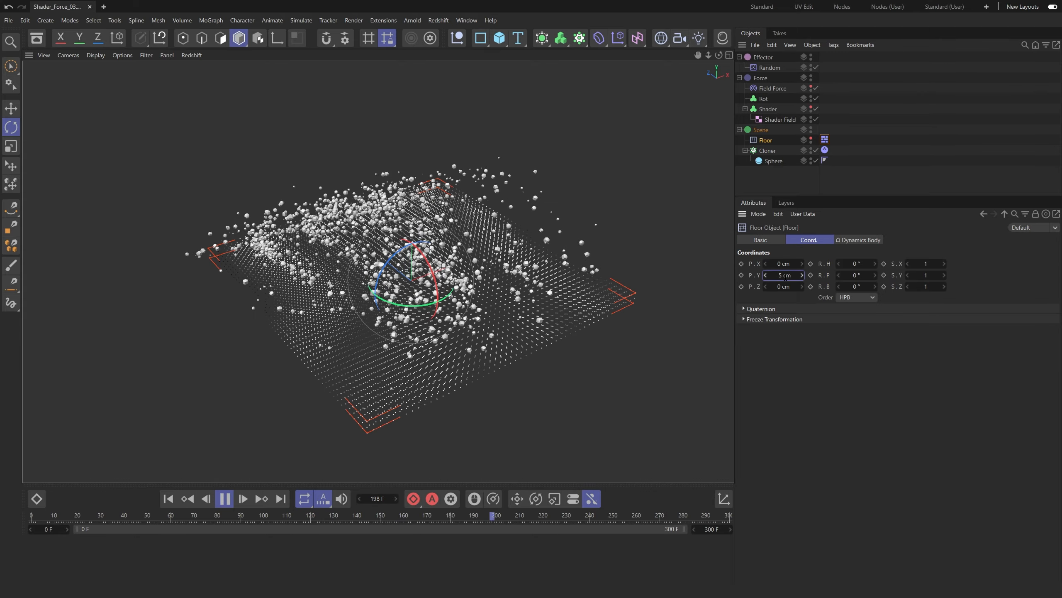
left_click(169, 498)
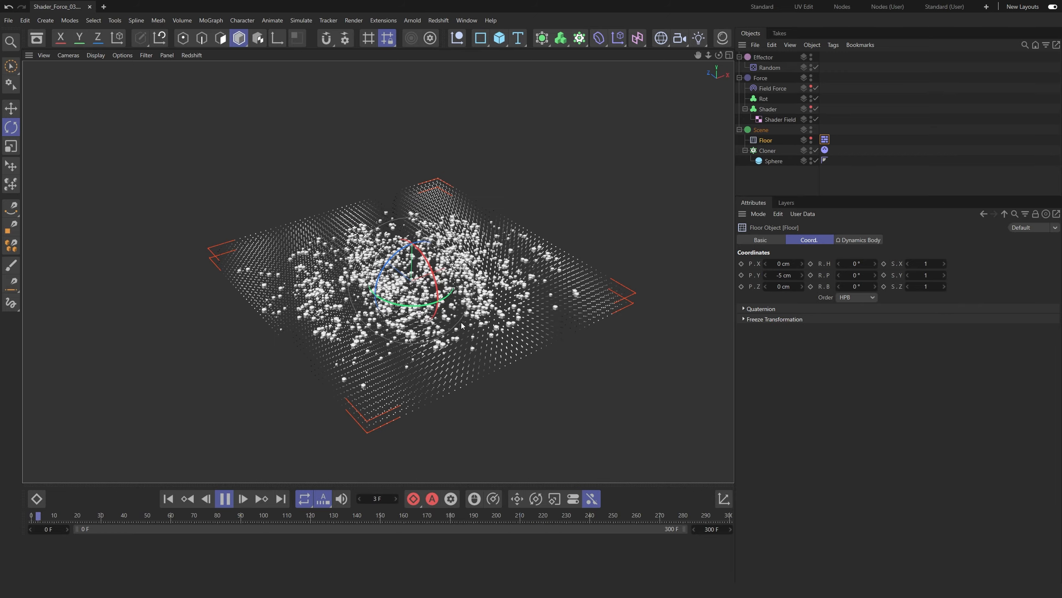
Show the Field Force in the viewport and set its display box size to 200 × 0 × 200 cm.
left_click(770, 89)
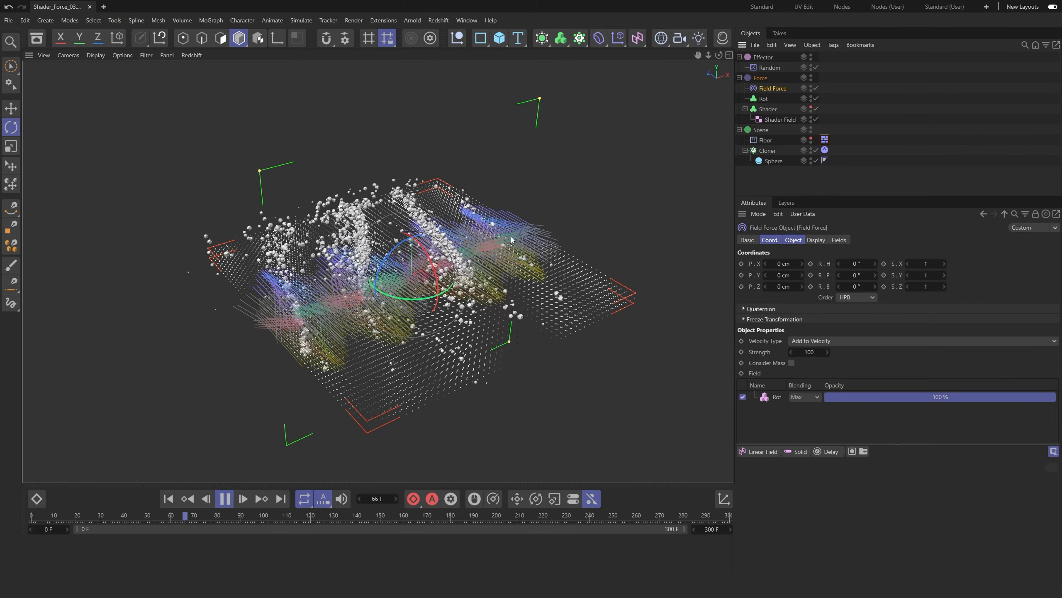
left_click(821, 241)
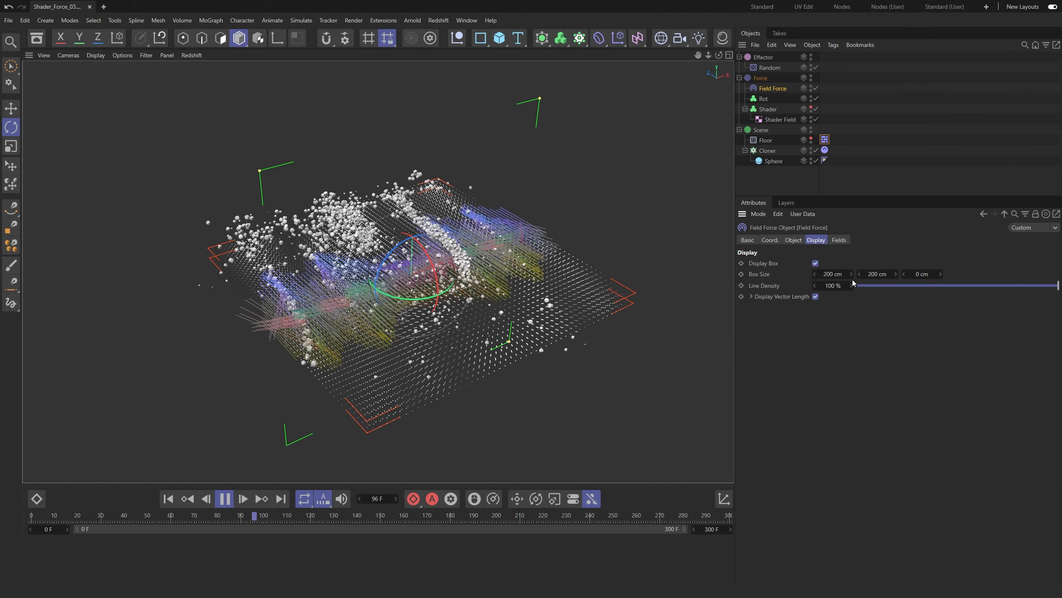
left_click(920, 274)
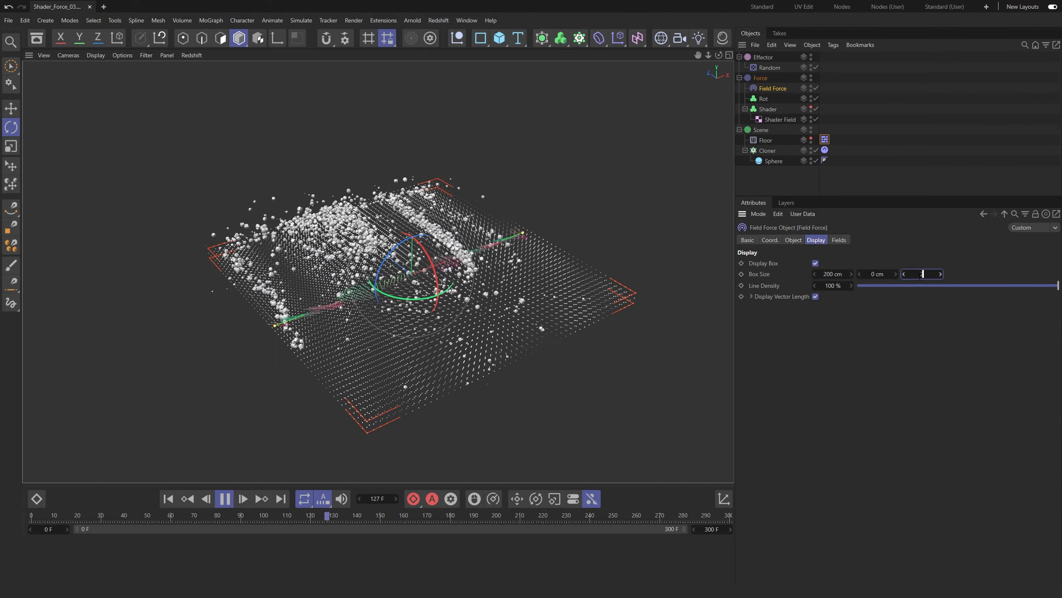
type("200")
key("Return")
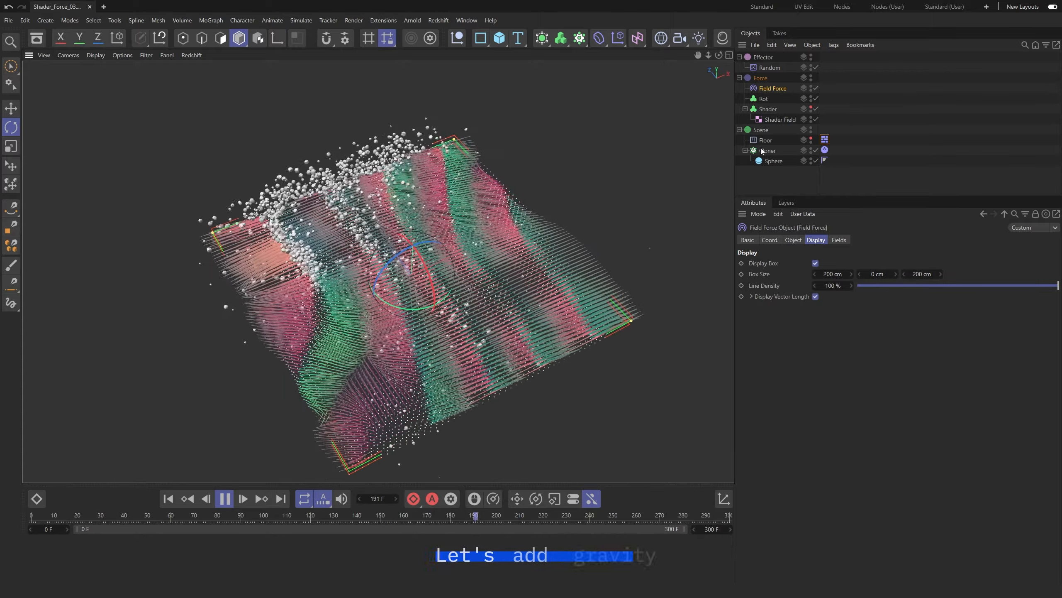
Add a Solid layer to the Field Force's field list, blend it with Add, and set its Y direction to -0.5.
left_click(793, 240)
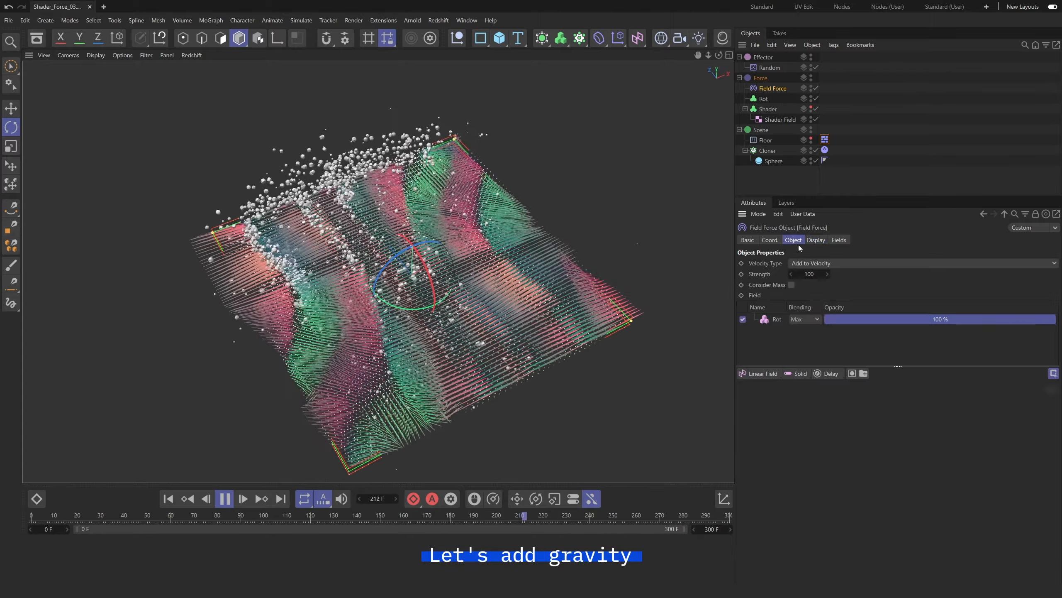
left_click(791, 371)
left_click(810, 319)
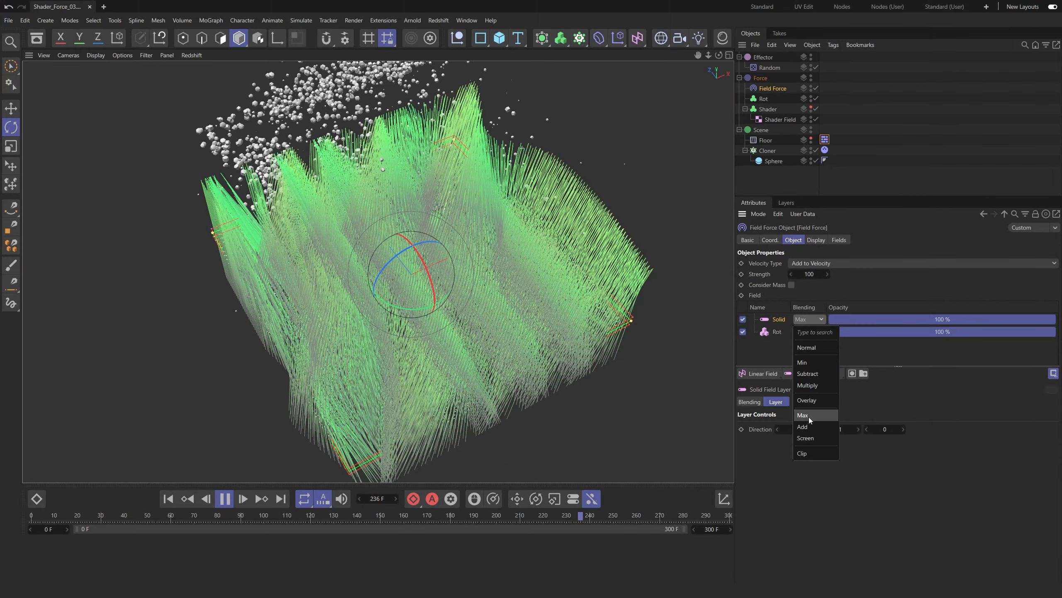
double_click(840, 430)
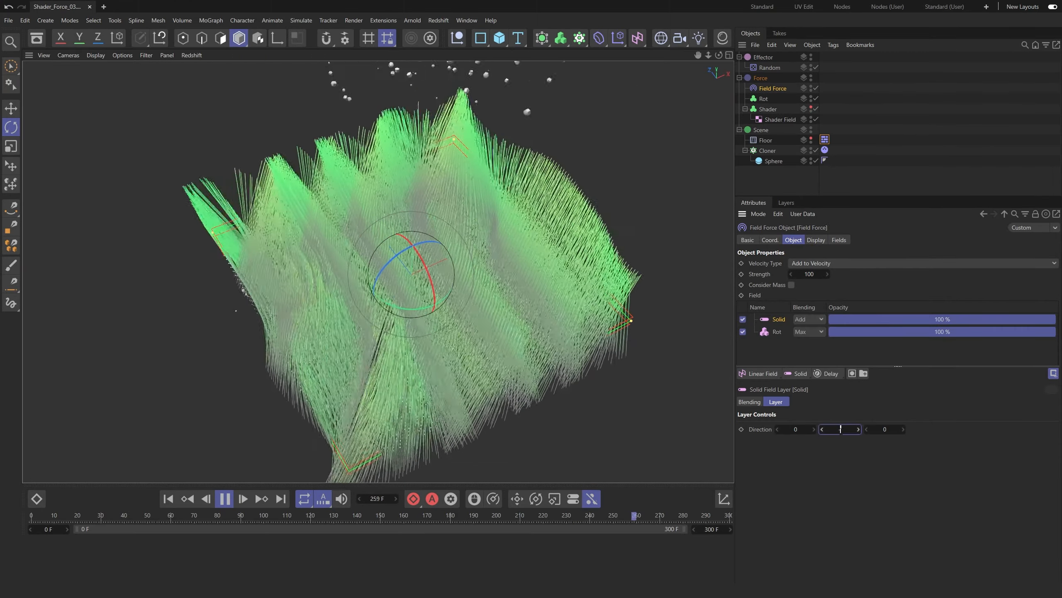
type("-.5")
key("Return")
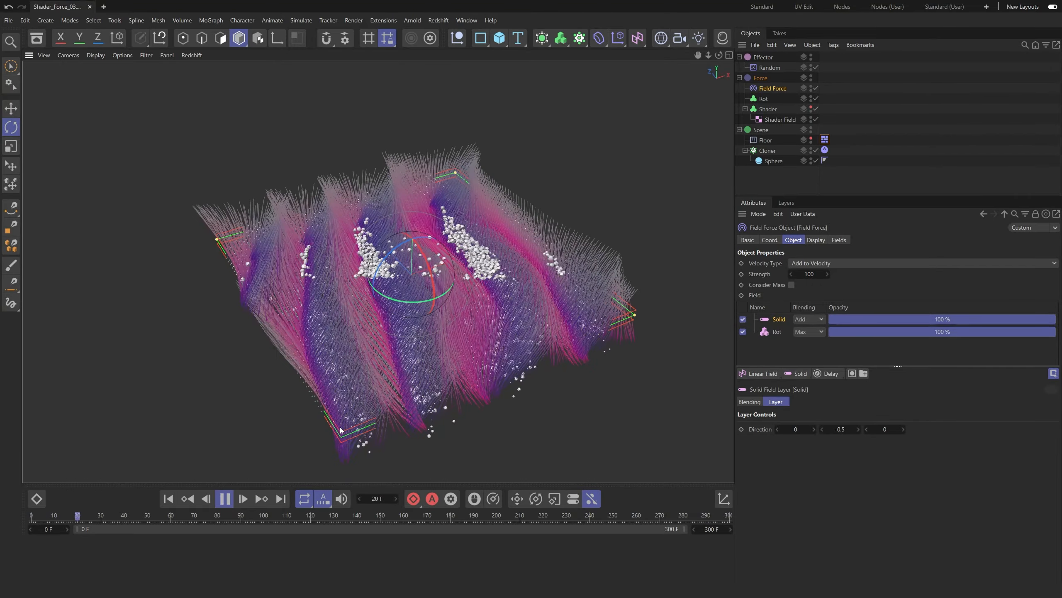
Hide the Field Force in the viewport and restart the simulation from the first frame.
double_click(811, 86)
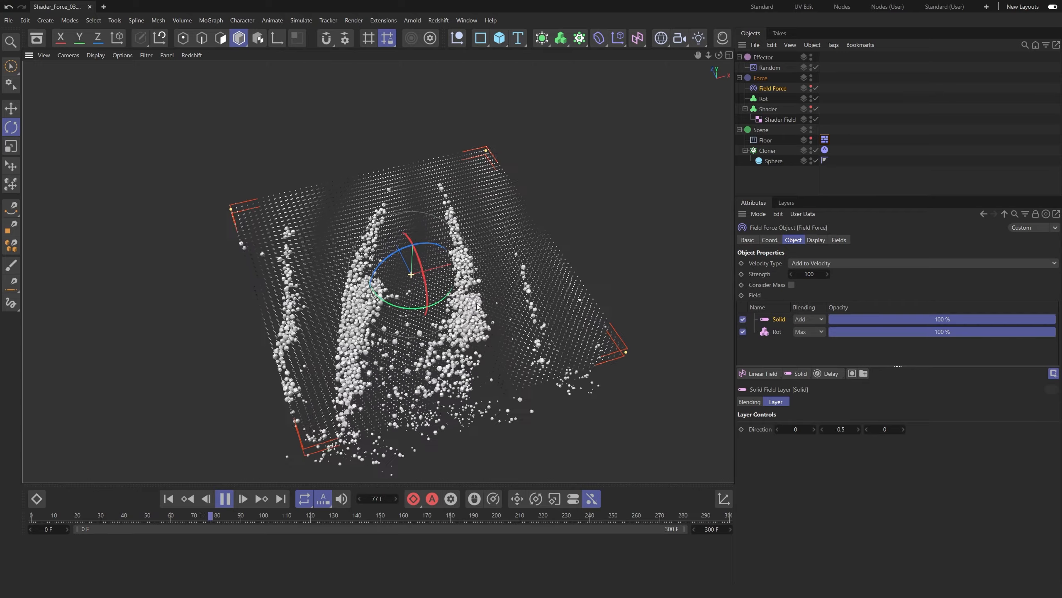
left_click(168, 499)
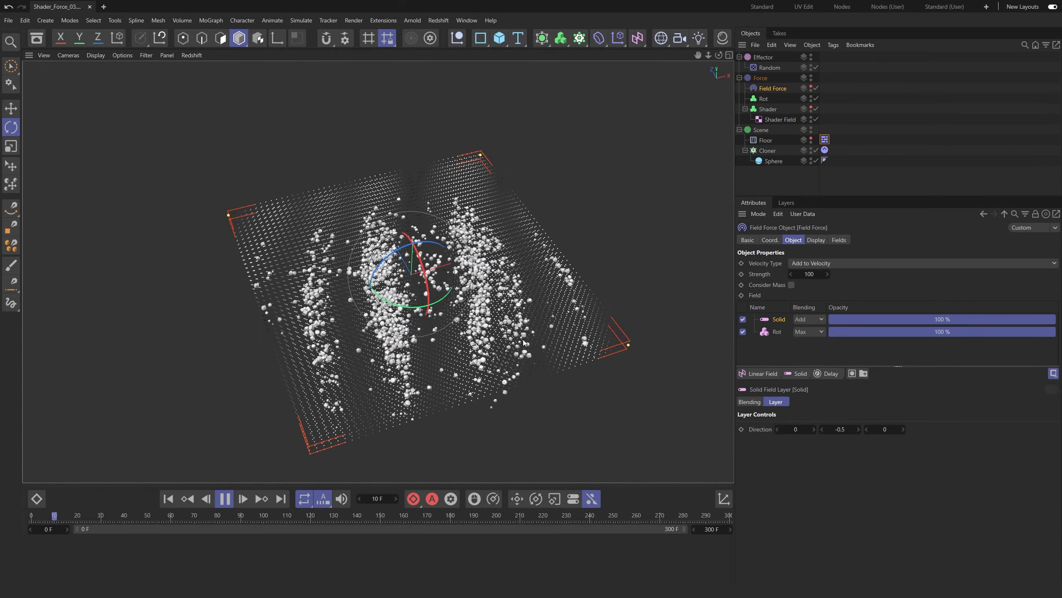
left_click_drag(452, 381, 472, 323, "alt")
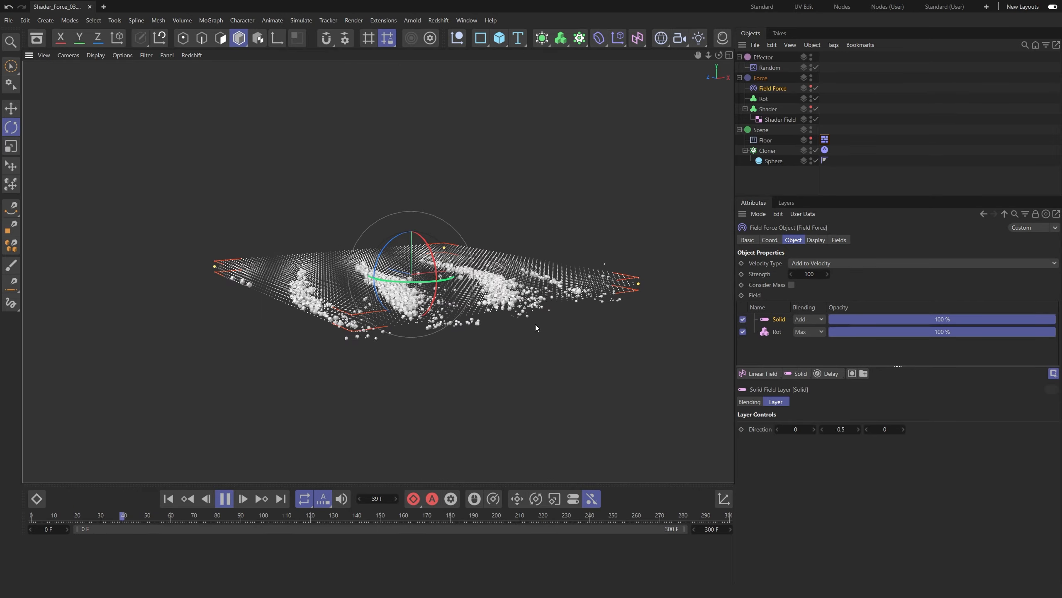
Set the Z size of the Shader Volume Builder's box to 20 cm.
left_click(768, 110)
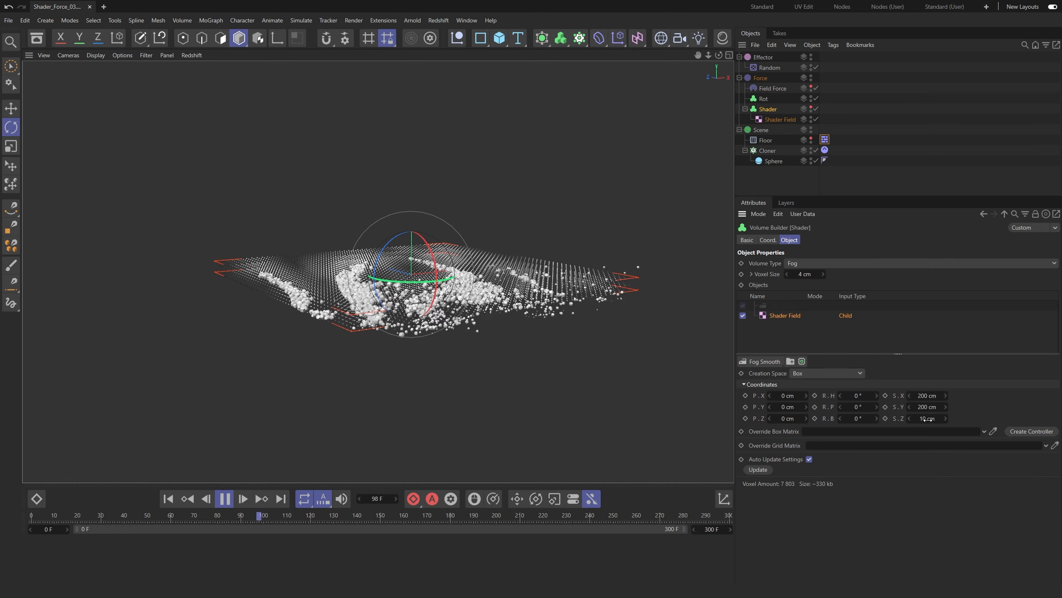
type("20")
key("Return")
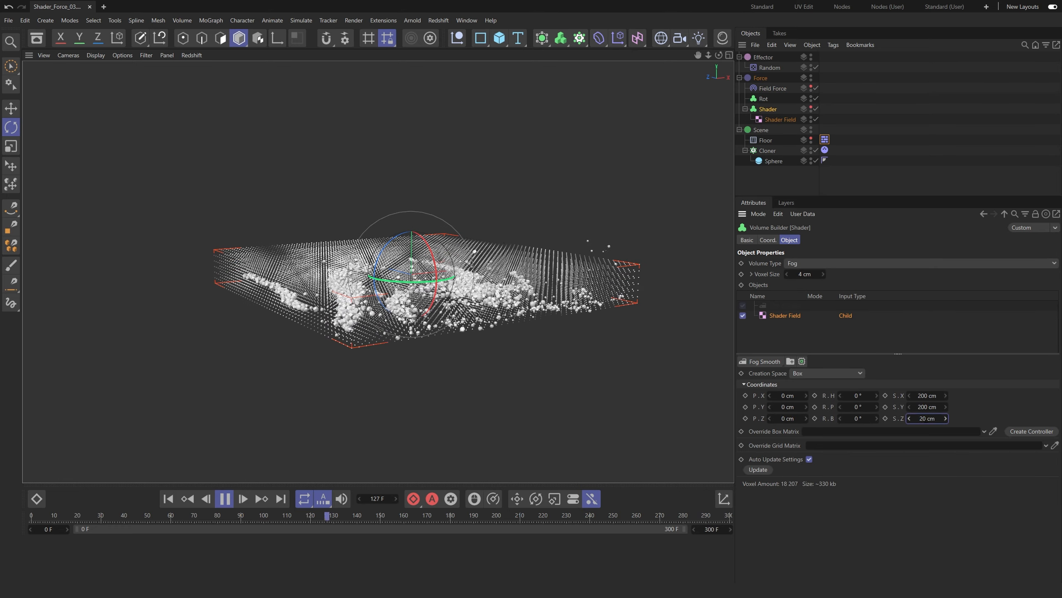
left_click_drag(464, 315, 459, 371, "alt")
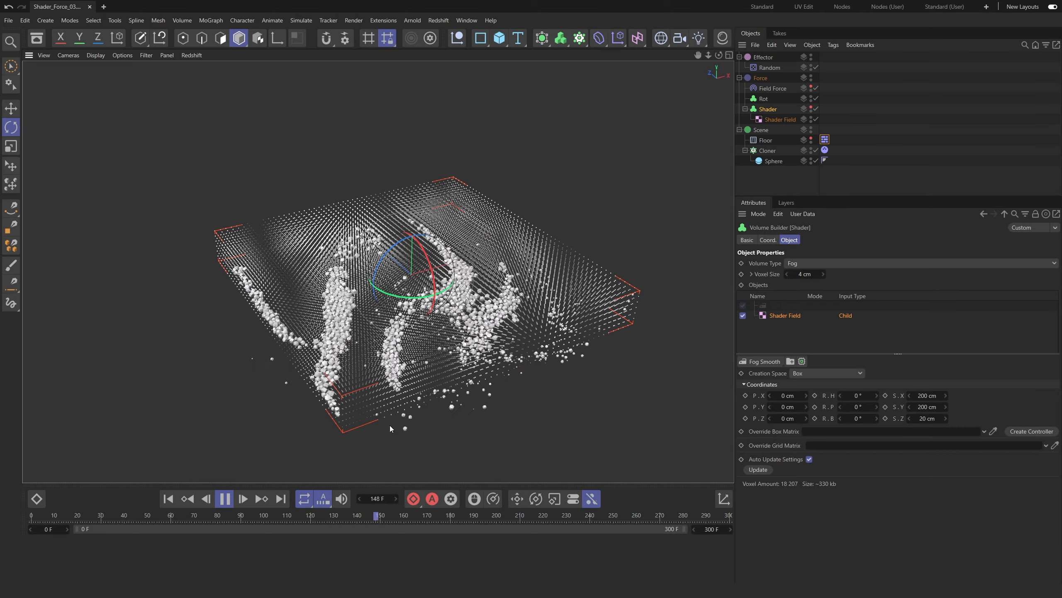
Restart the simulation from the first frame and hide the Rot volume in the viewport.
left_click(168, 500)
left_click_drag(455, 209, 451, 251, "alt")
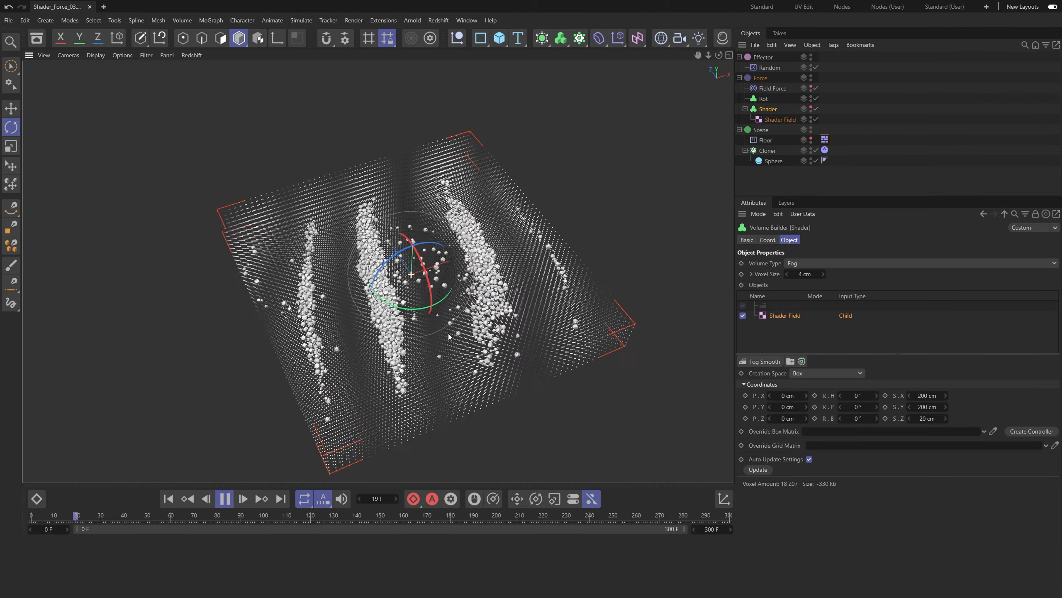
left_click(811, 98)
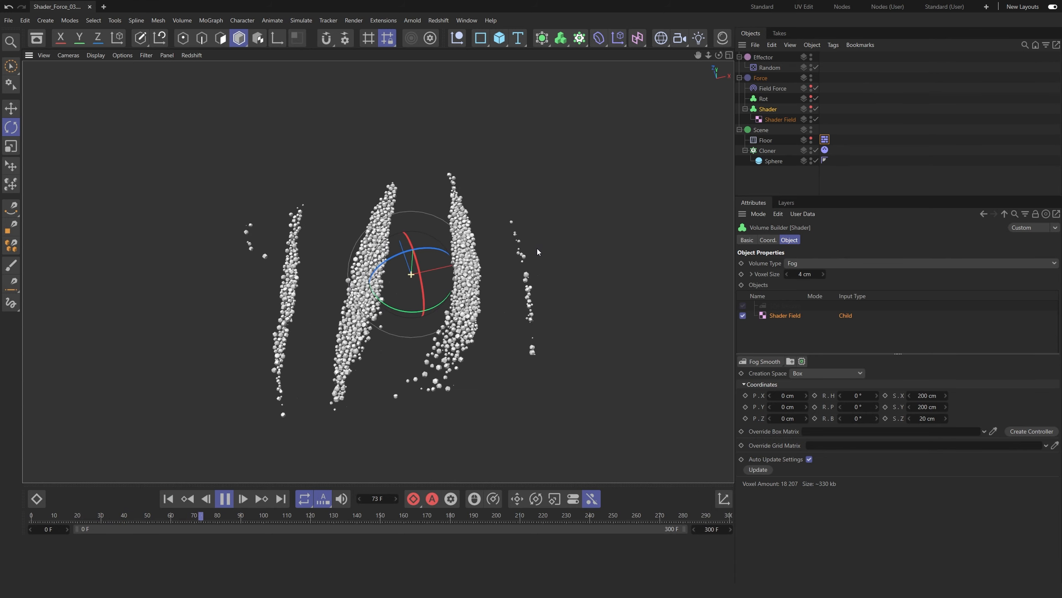
Set the Cloner's grid count to 30 × 1 × 30 and replay the simulation from the start.
left_click(768, 151)
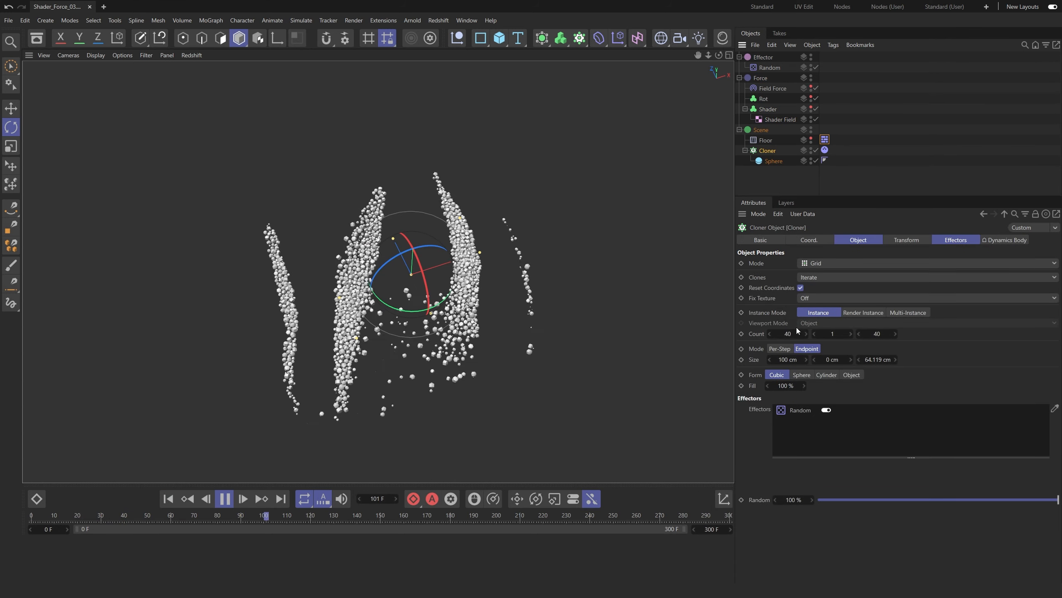
key("Tab")
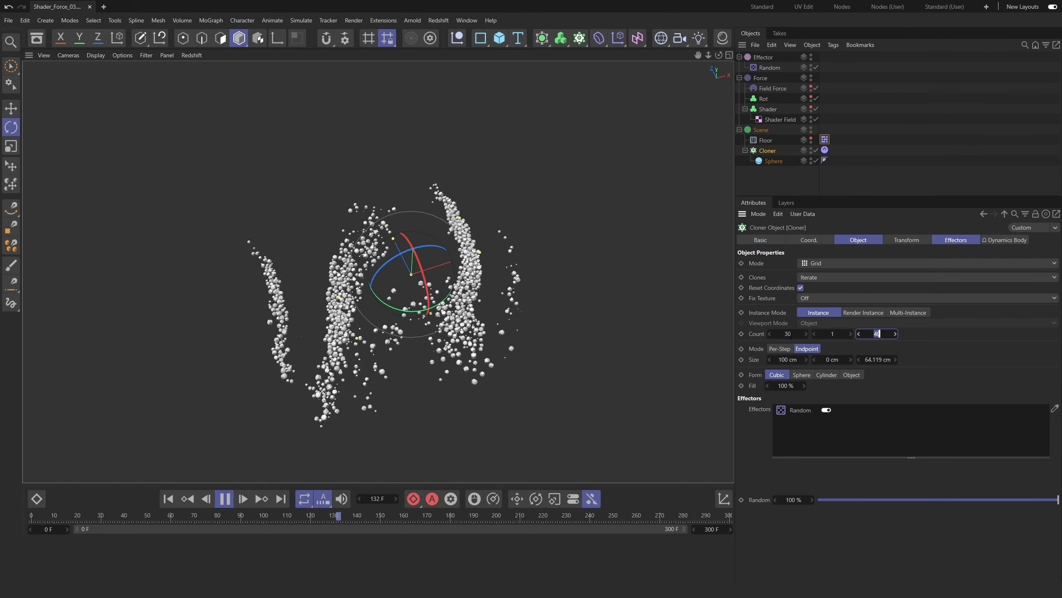
type("30")
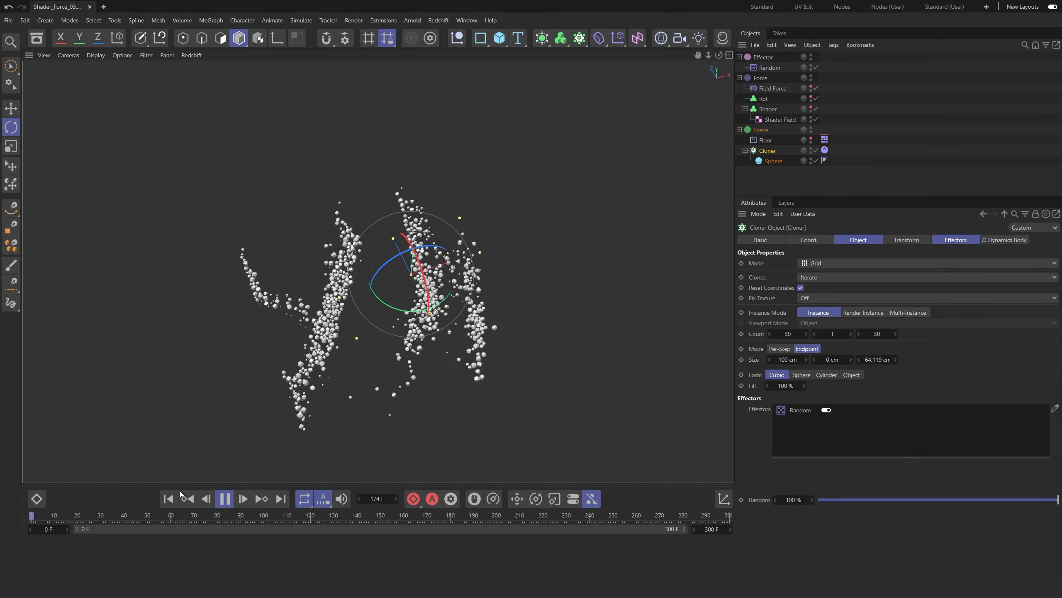
scroll(414, 224, "down", 1)
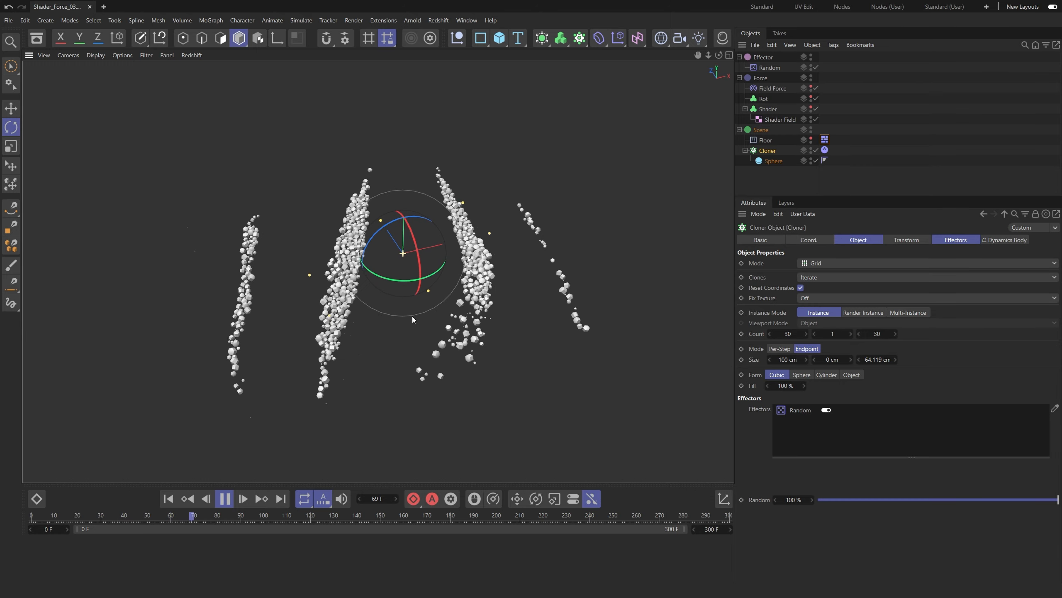
left_click_drag(412, 315, 647, 324, "alt")
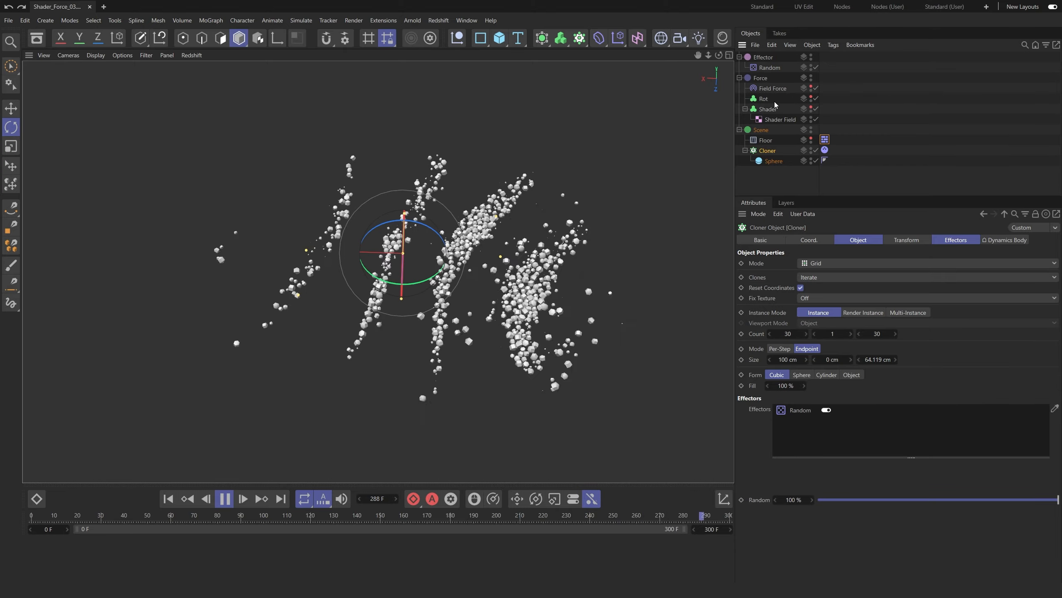
Show the Field Force in the viewport and try Set Absolute Velocity as its velocity type.
left_click(772, 89)
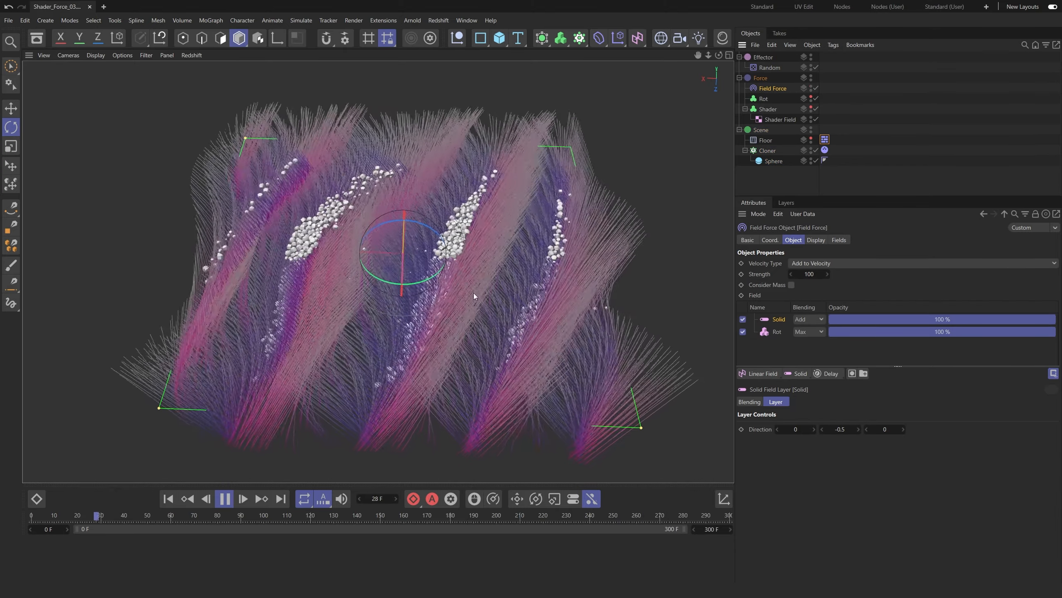
left_click_drag(473, 292, 417, 285, "alt")
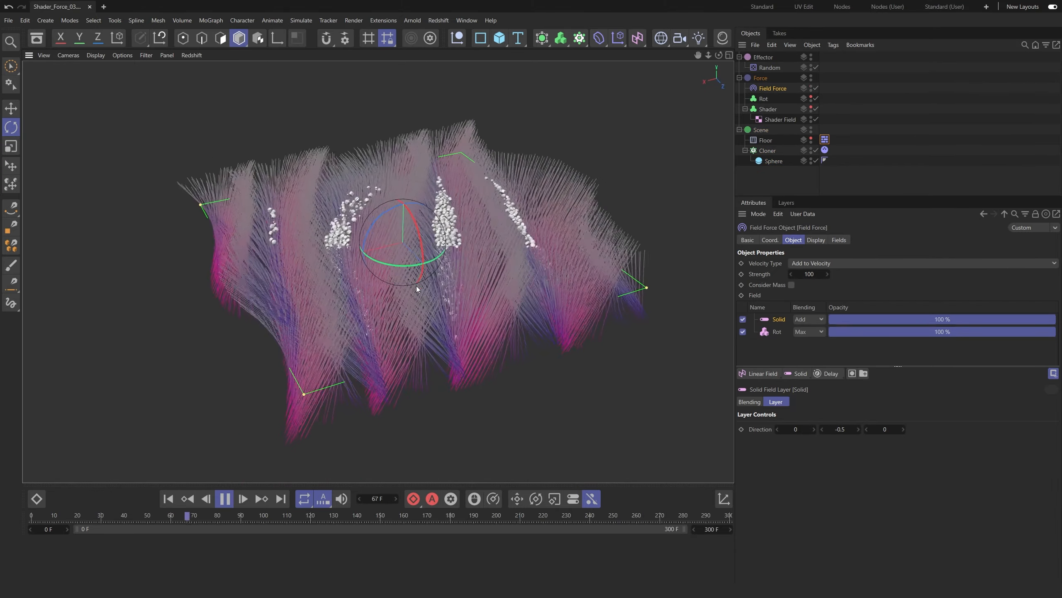
left_click(808, 264)
left_click(814, 286)
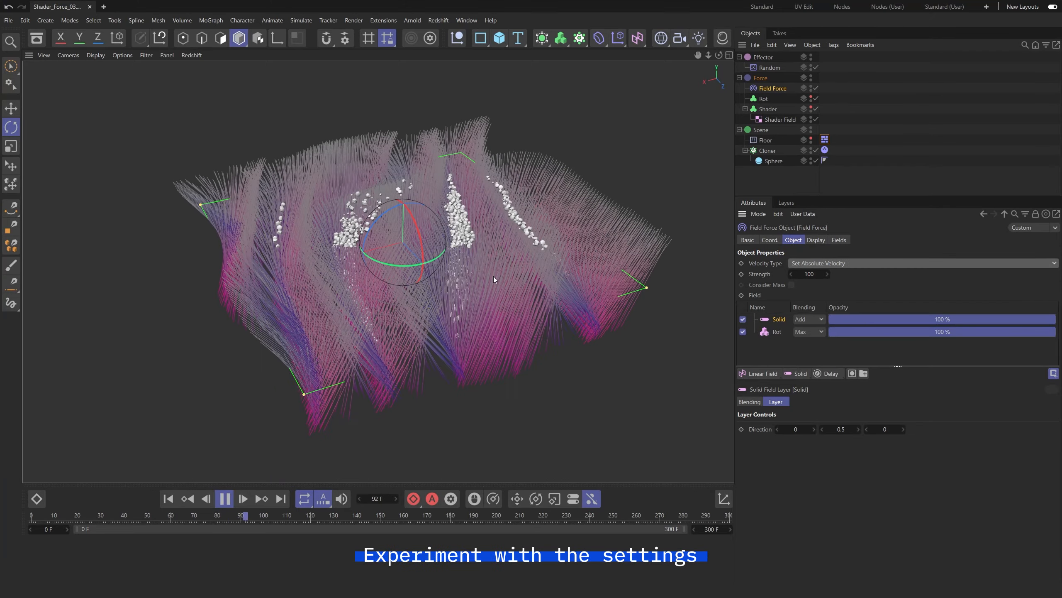
Hide the Field Force in the viewport and return its velocity type to Add to Velocity.
double_click(811, 86)
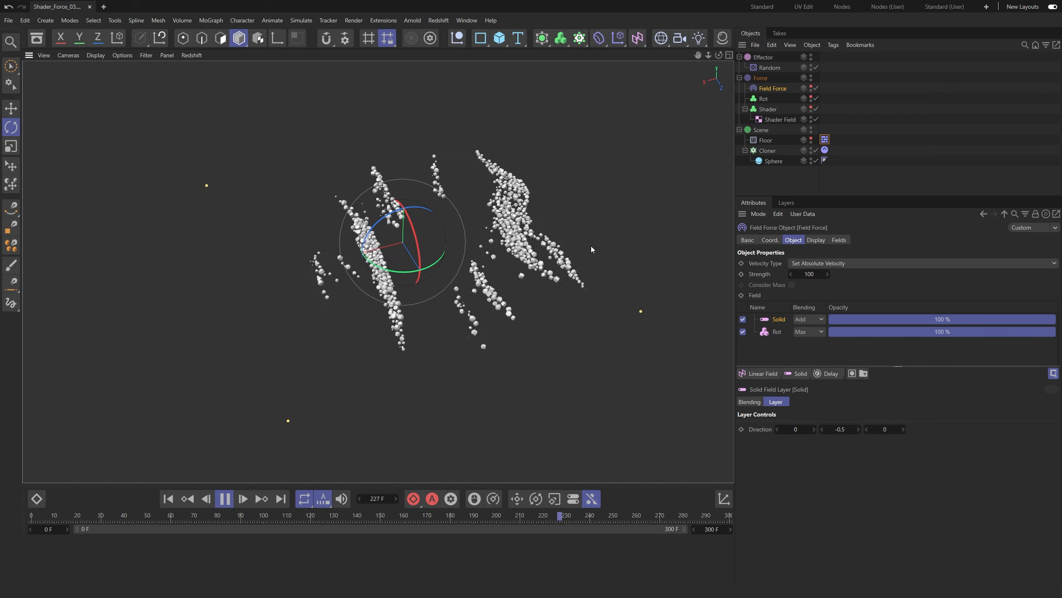
left_click(815, 263)
left_click(813, 262)
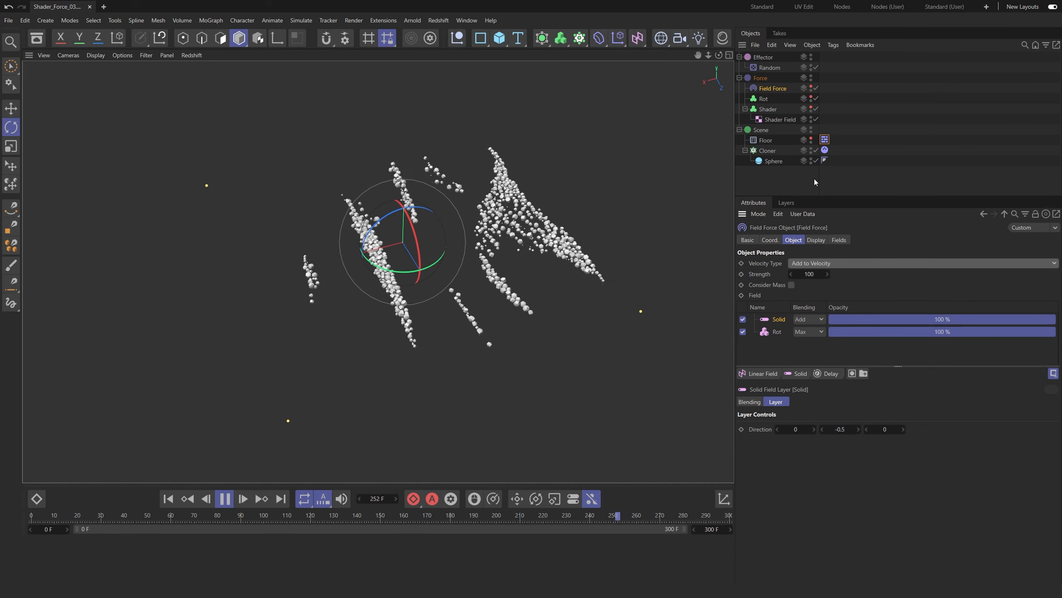
In the Cloner's Dynamics Body tag, set Bounce to 5 %, Friction to 90 % and Collision Noise to 0.5 %.
left_click(825, 149)
left_click(866, 239)
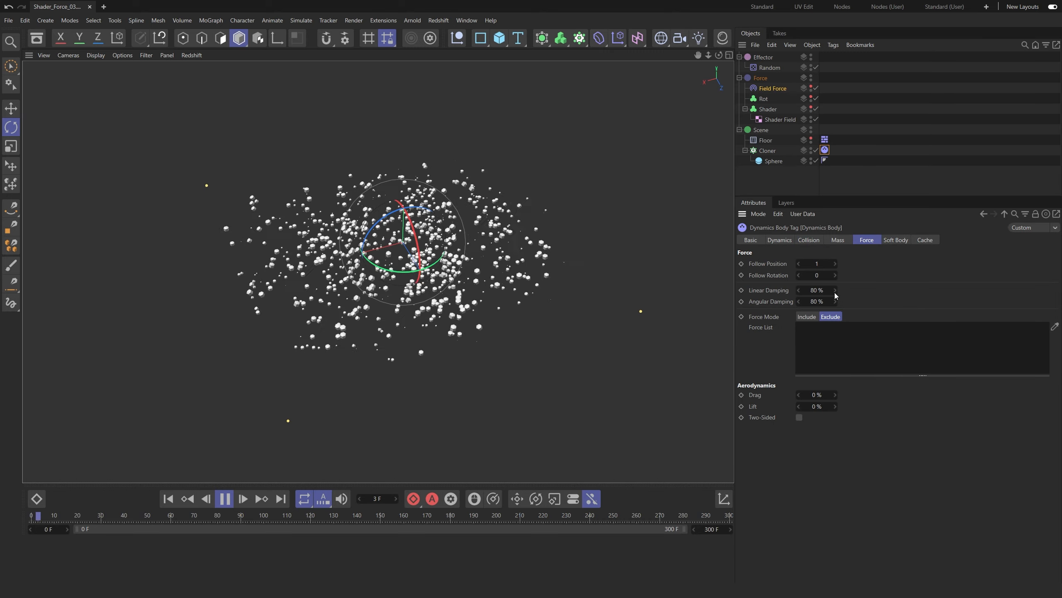
left_click(808, 240)
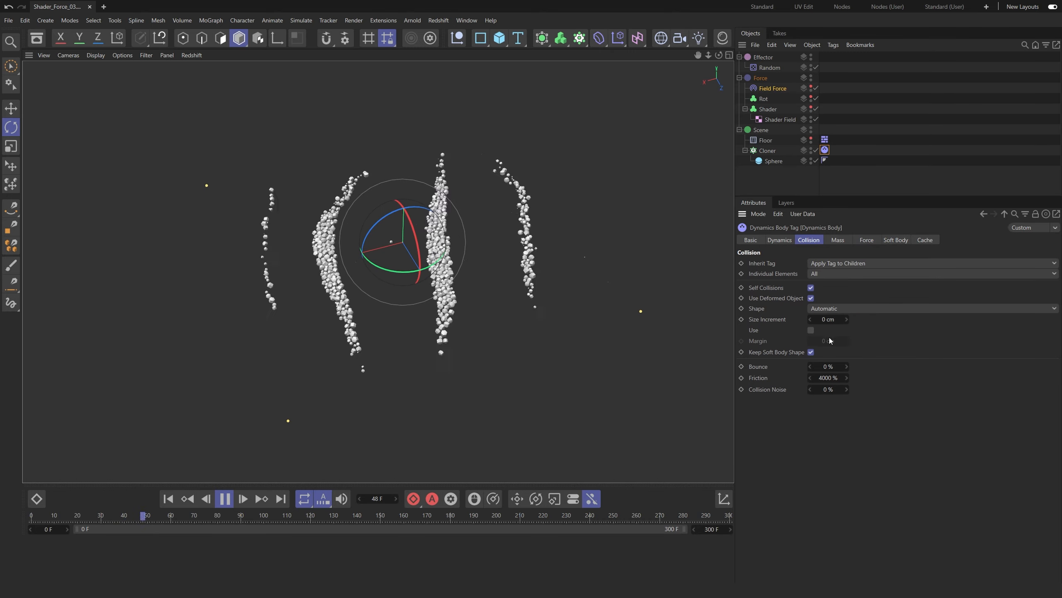
right_click(846, 367)
right_click(846, 379)
right_click(846, 390)
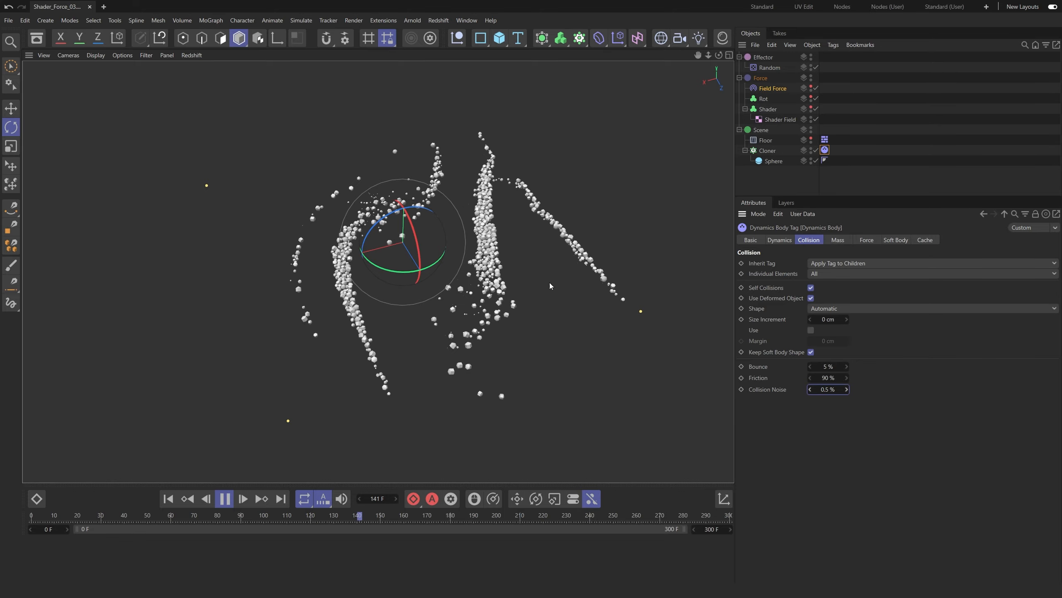
Set the Floor collider tag's Friction to 4000 % and Bounce to 0 %, and replay the simulation from the start.
left_click(824, 139)
double_click(828, 356)
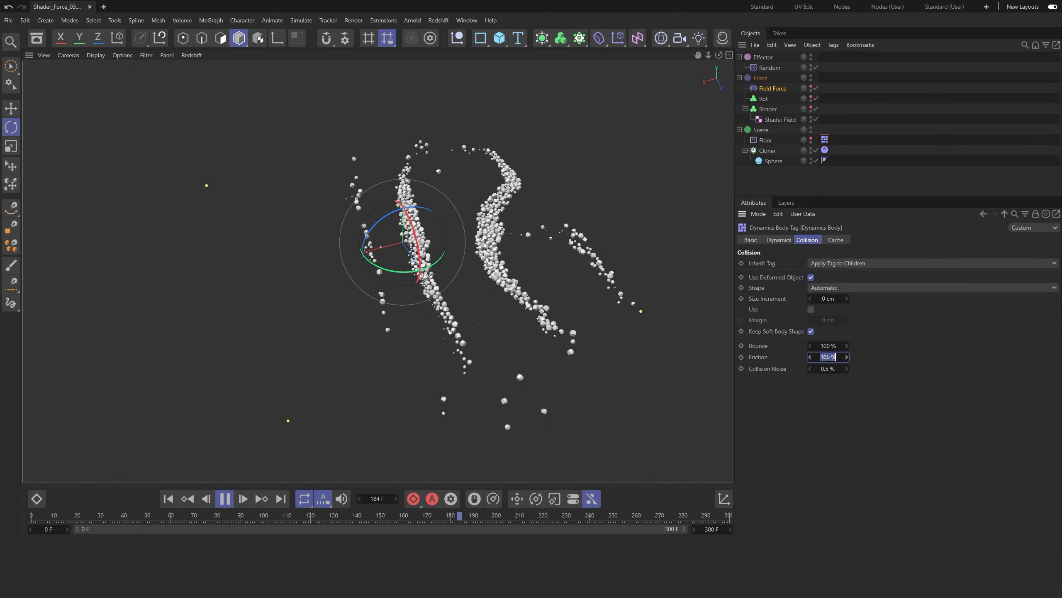
type("40")
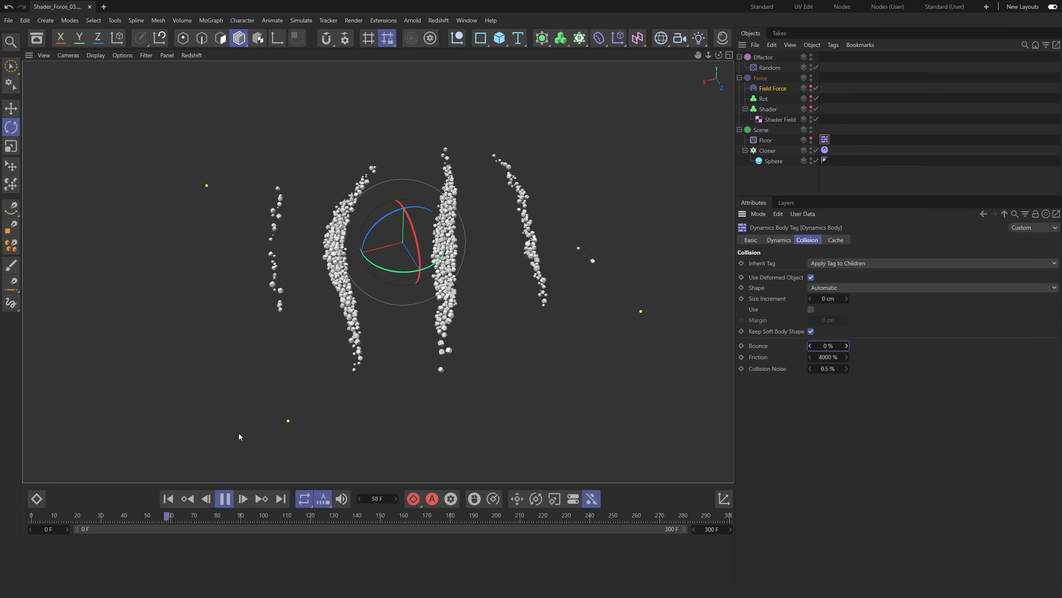
left_click(171, 500)
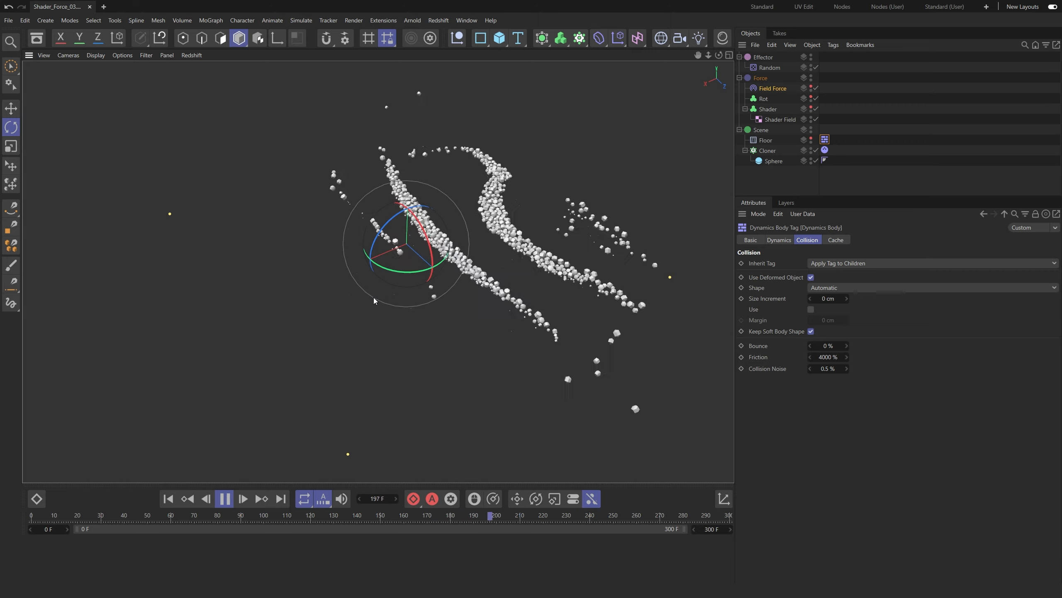
scroll(432, 282, "up", 1)
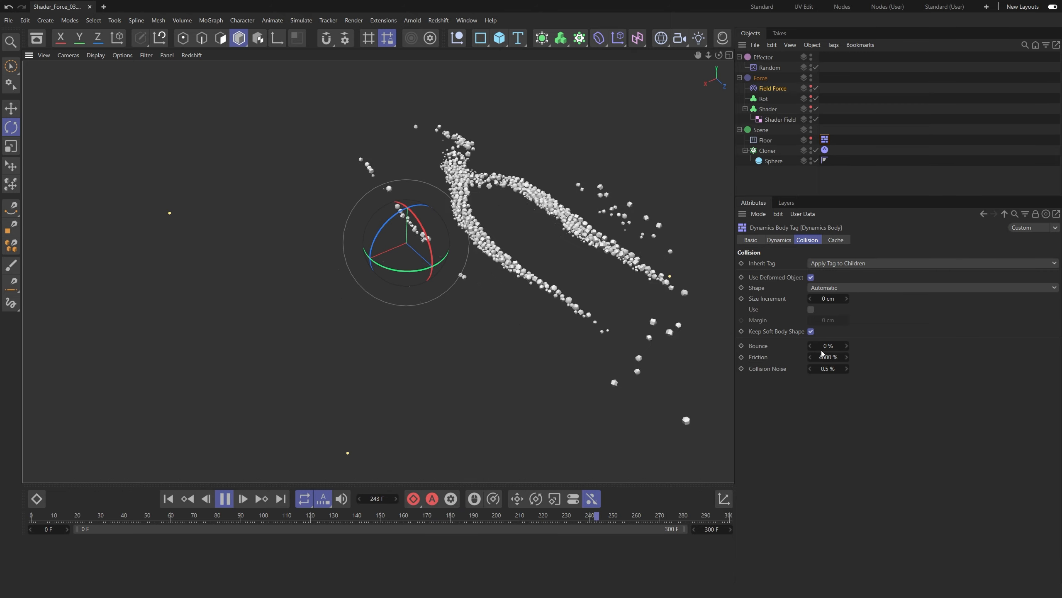
Set the Floor collider tag's Collision Noise to 0 % and restart the simulation from the first frame.
double_click(830, 369)
type("0")
key("Return")
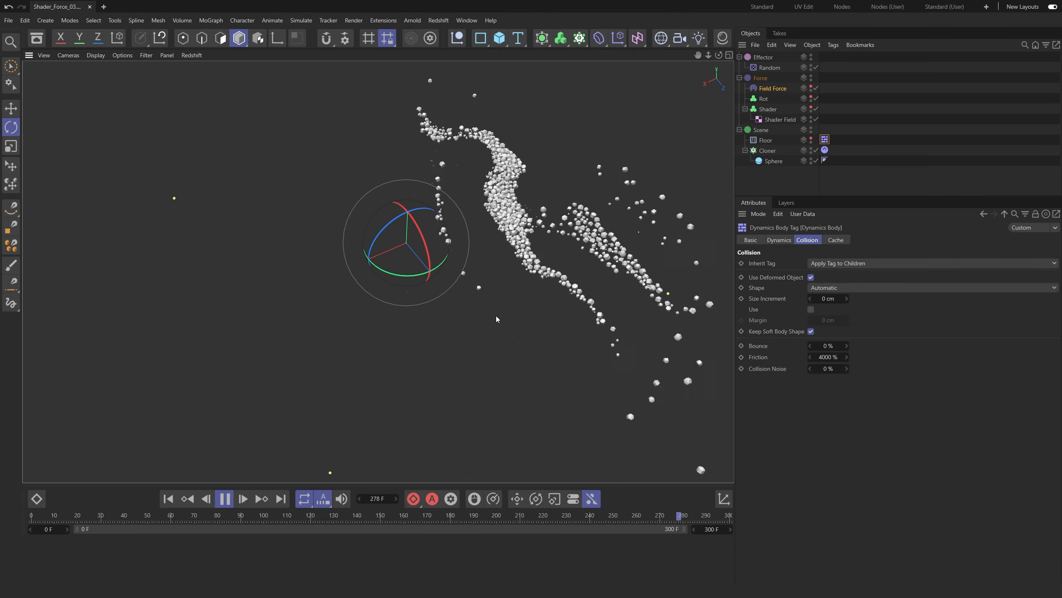
left_click(167, 498)
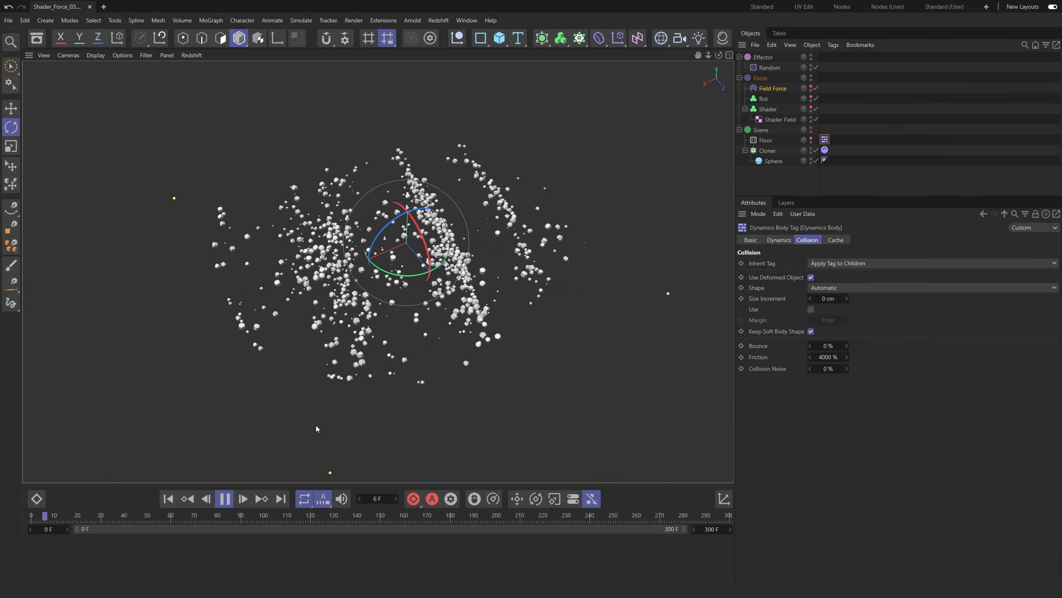
Show the Field Force during playback to compare its vectors with the sphere motion, deselect everything, and hide it again.
left_click(811, 86)
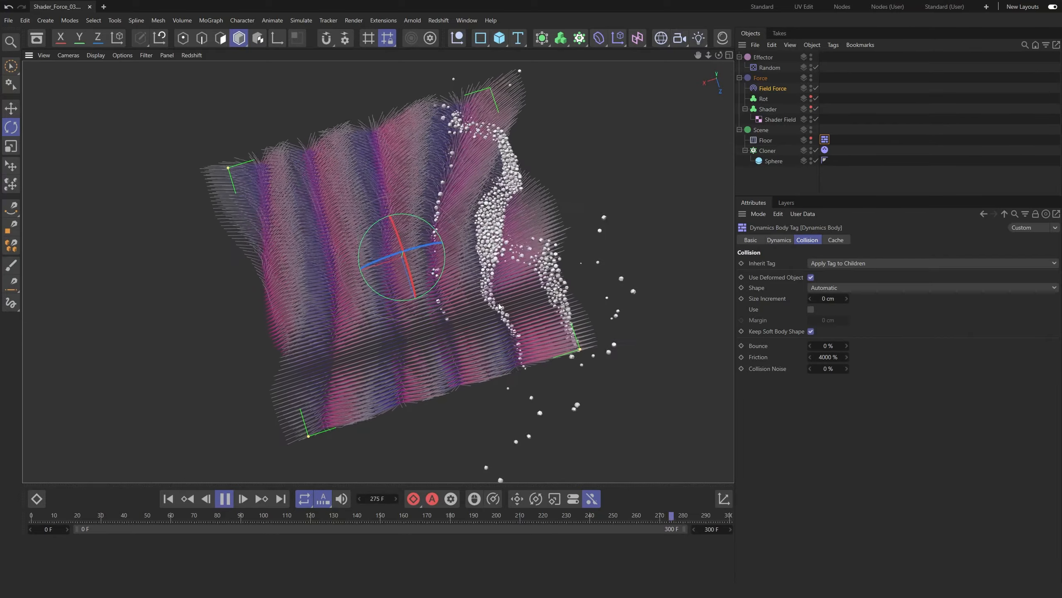
left_click_drag(445, 270, 503, 253, "alt")
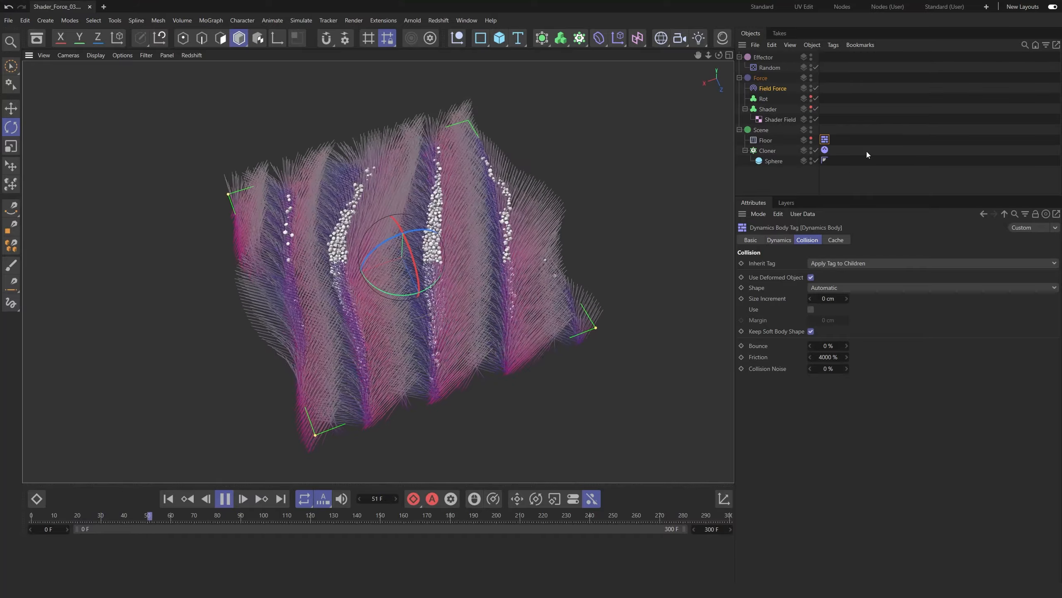
left_click(877, 136)
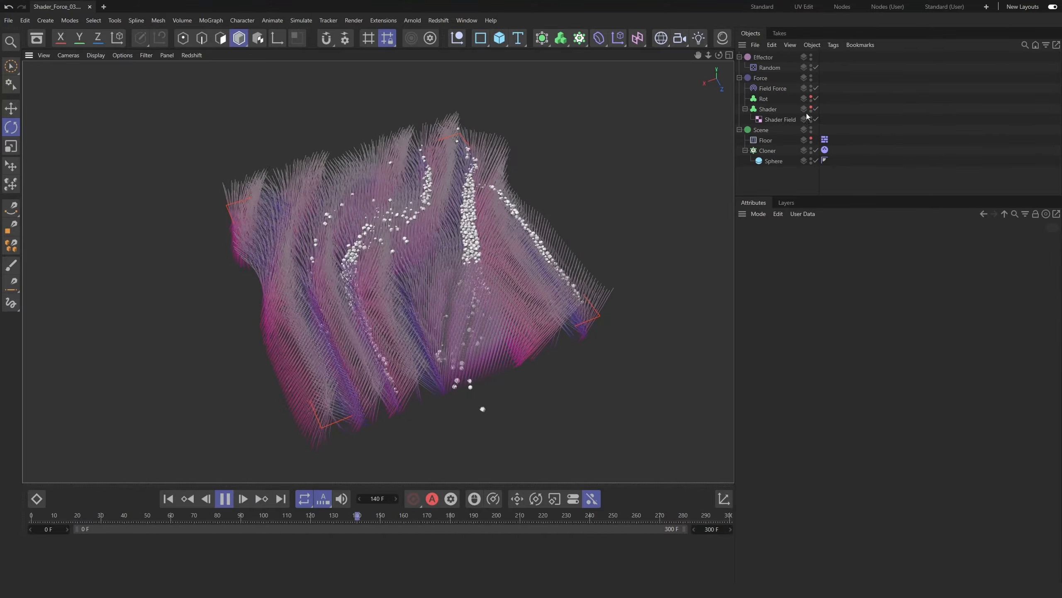
left_click(810, 86)
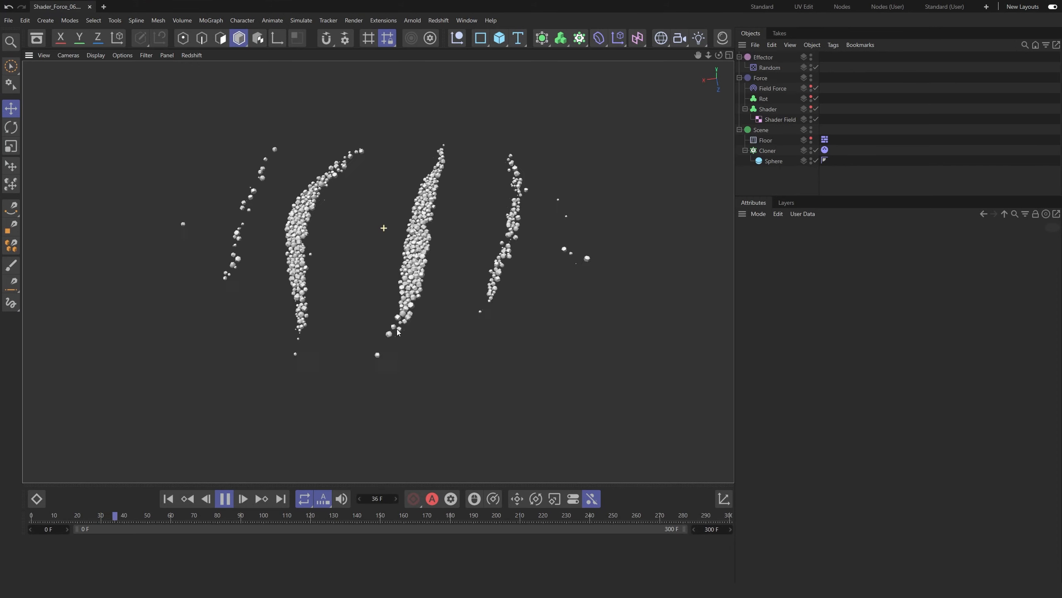
Disable the Cloner and its Sphere, add a Plane primitive and place it in the Scene group above Floor.
left_click(816, 150)
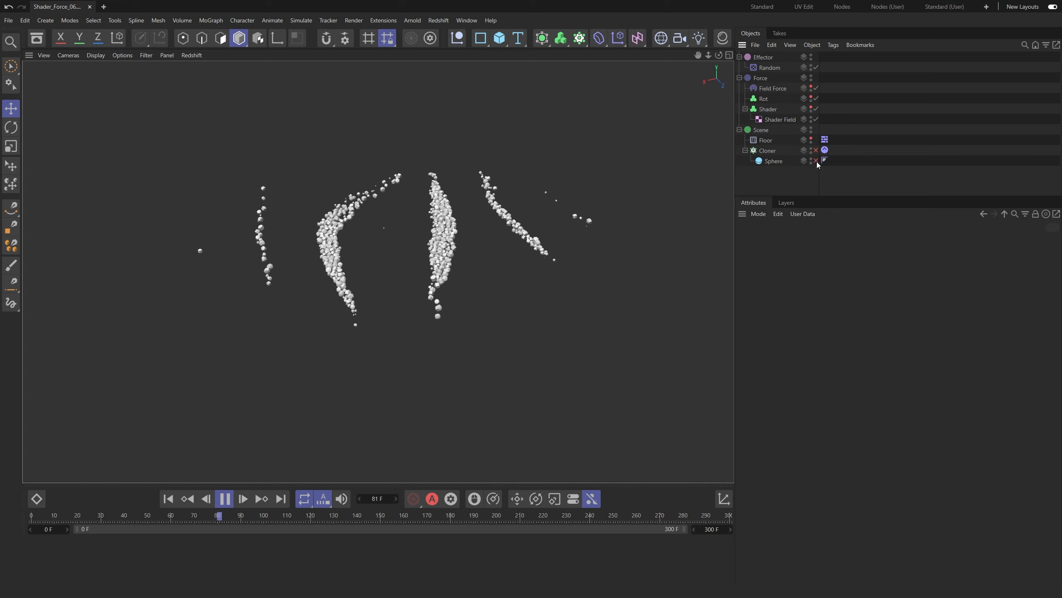
left_click(485, 40)
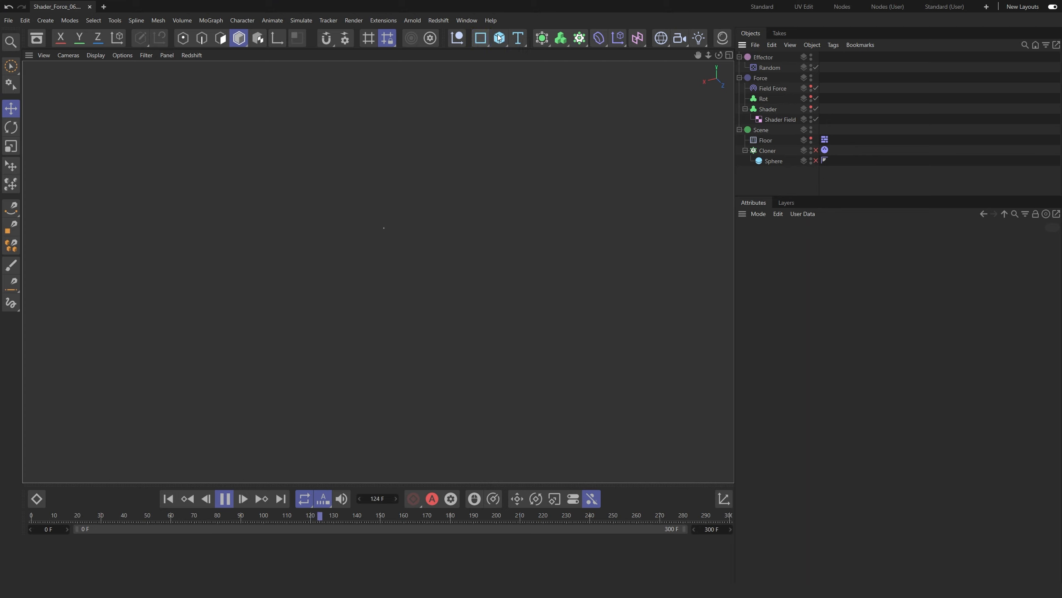
left_click(500, 38)
left_click(579, 72)
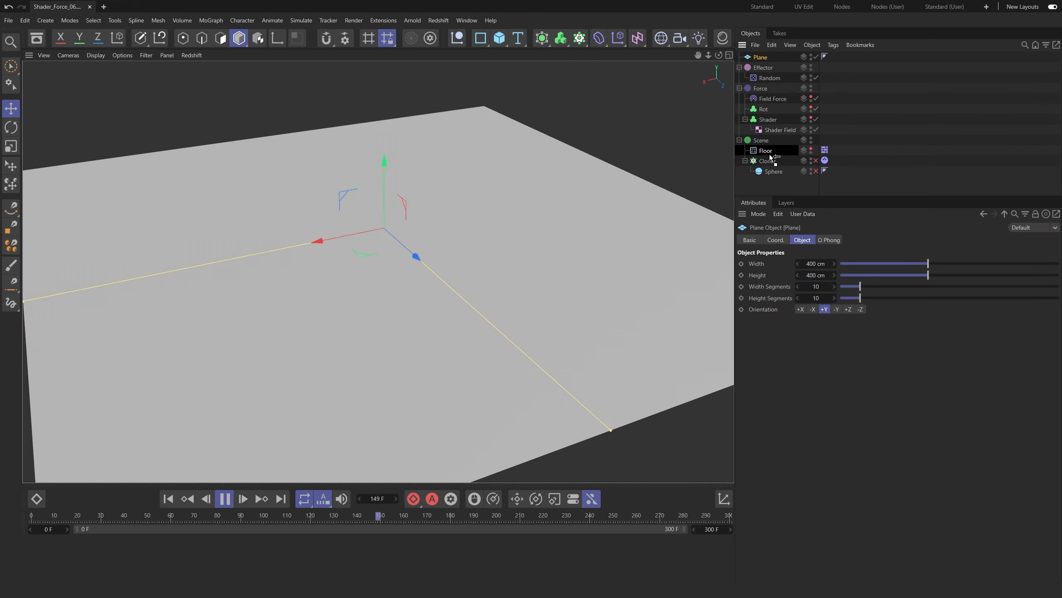
left_click_drag(770, 144, 771, 145)
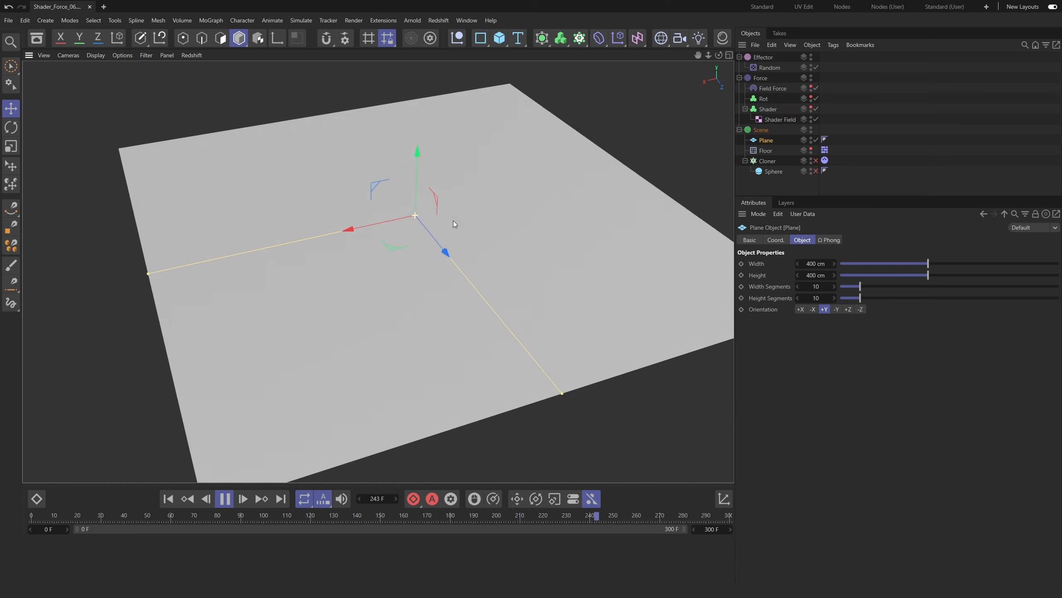
Set the Plane's Width and Height to 100 cm each.
type("100")
key("Tab")
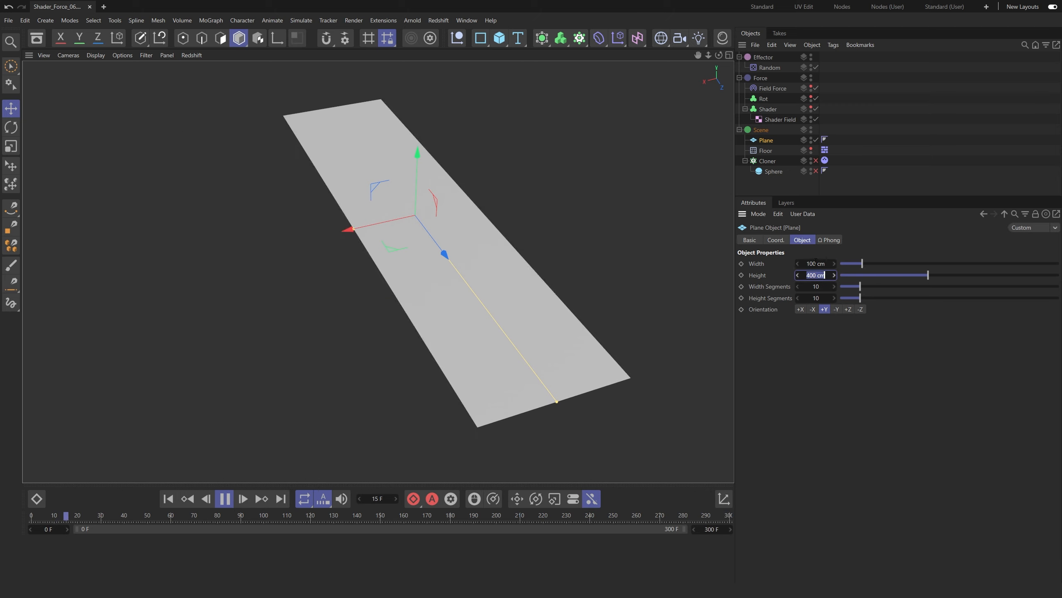
type("100")
key("Return")
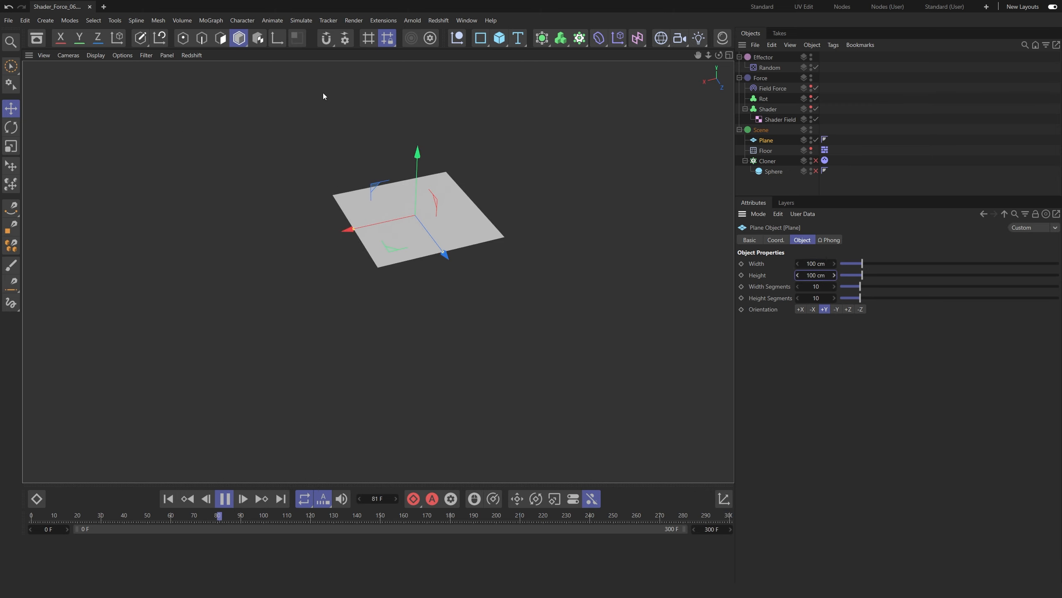
Add a Hair object to the Plane and move it into the Scene group above the Plane.
left_click(300, 20)
mouse_move(323, 107)
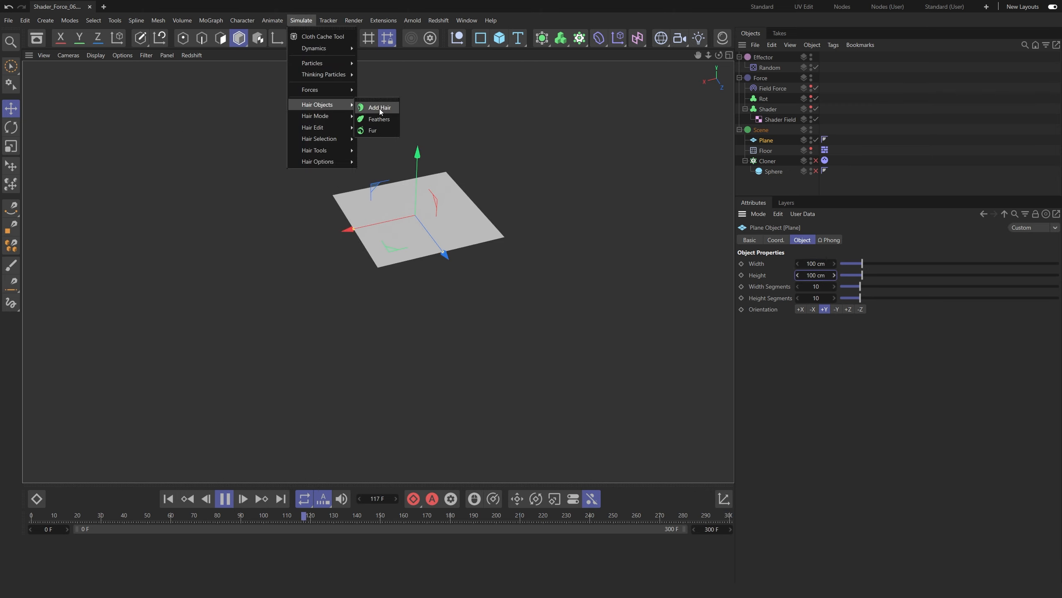
left_click(382, 111)
left_click_drag(765, 58, 773, 144)
scroll(483, 193, "up", 5)
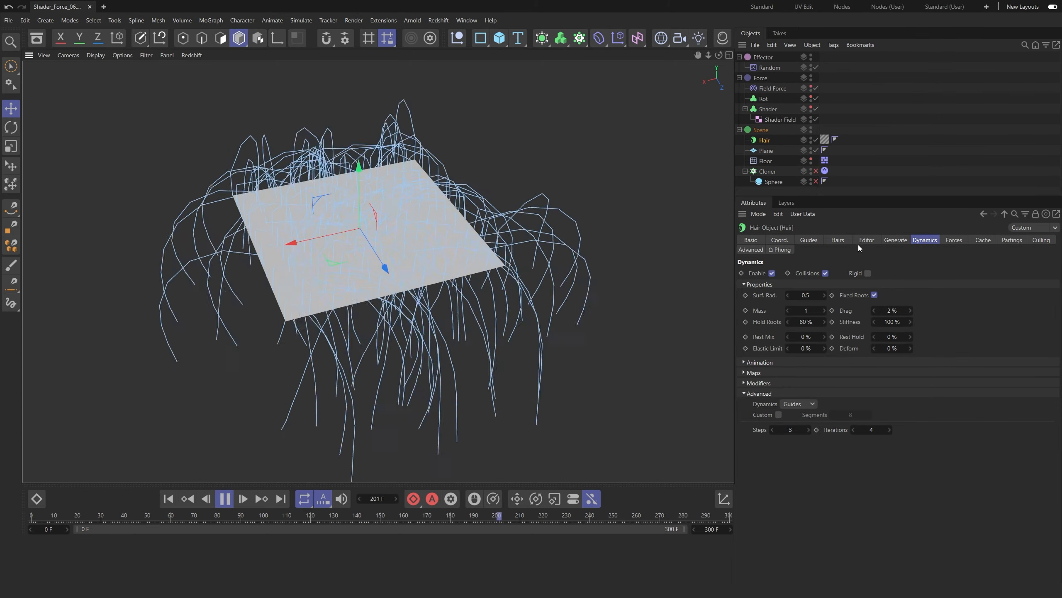
Set the Hair guides' Length to 10 cm and Segments to 12.
left_click(811, 240)
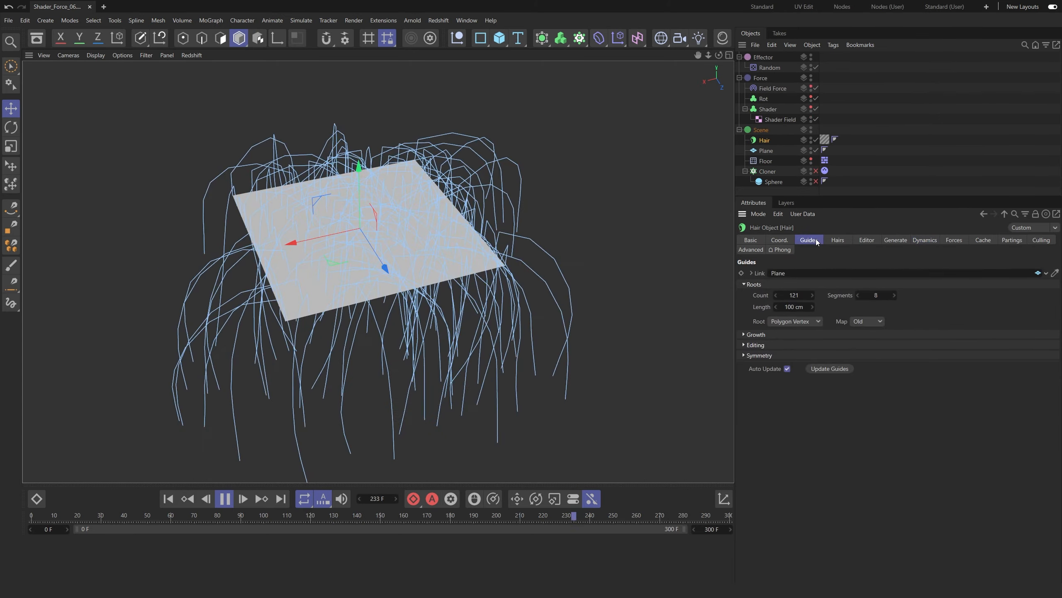
left_click(790, 306)
type("10")
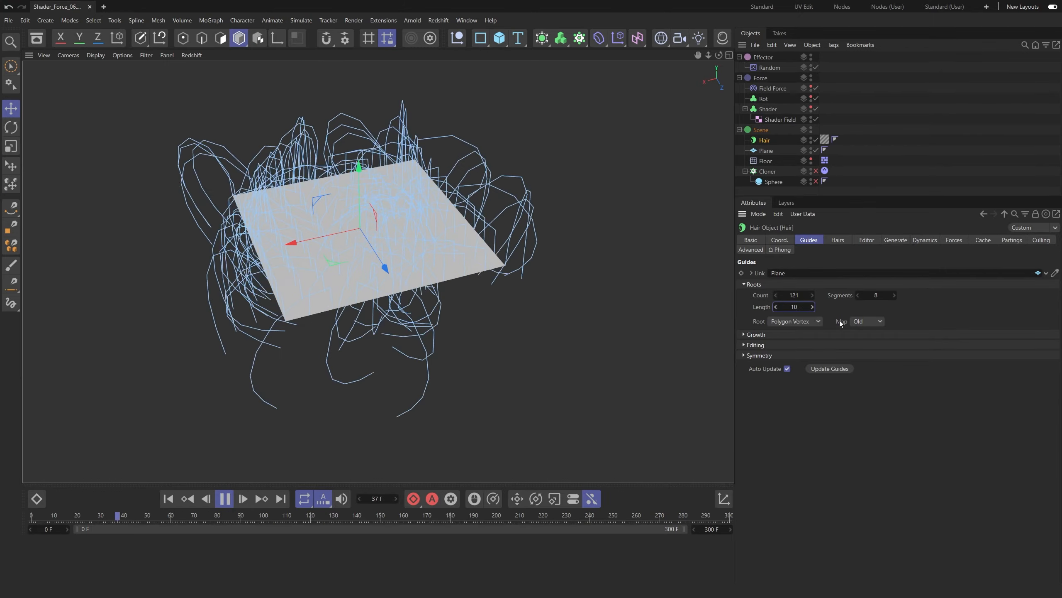
key("Return")
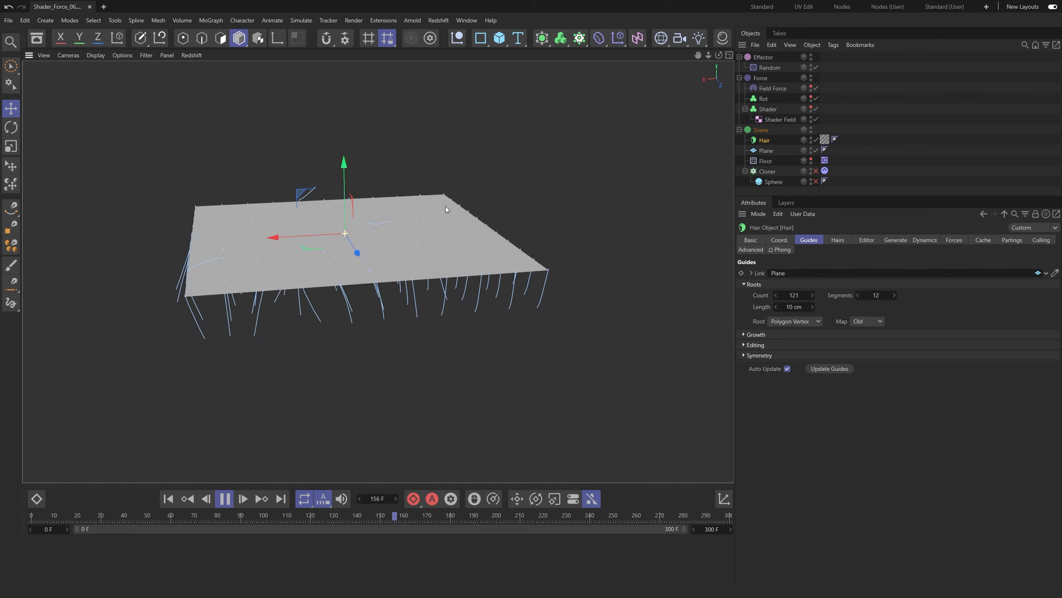
Set the Y Direction of the Field Force's Solid layer to 0.5 and deselect everything.
left_click(768, 88)
left_click(793, 240)
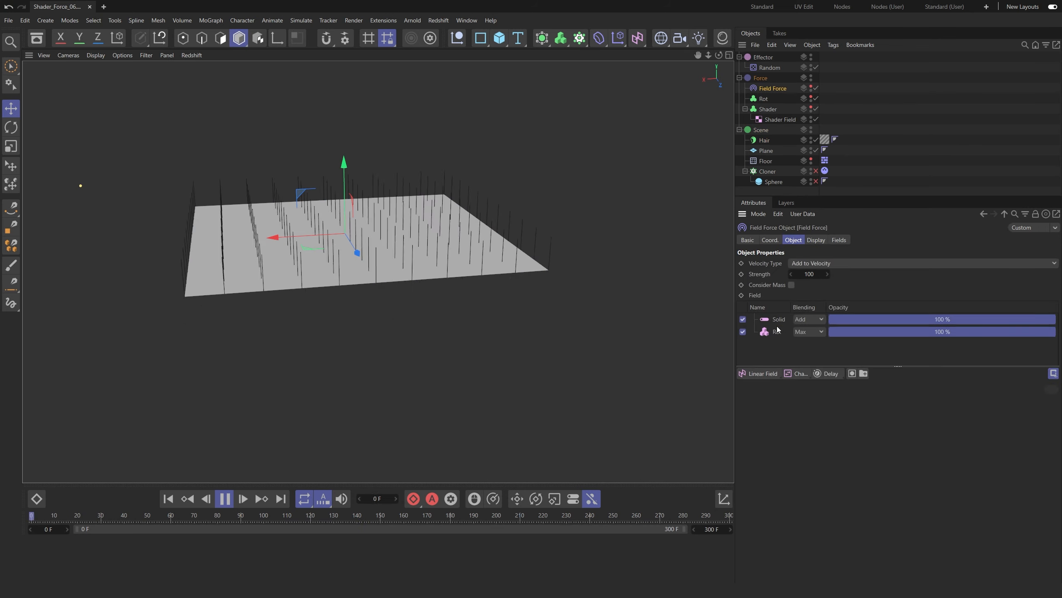
left_click(807, 325)
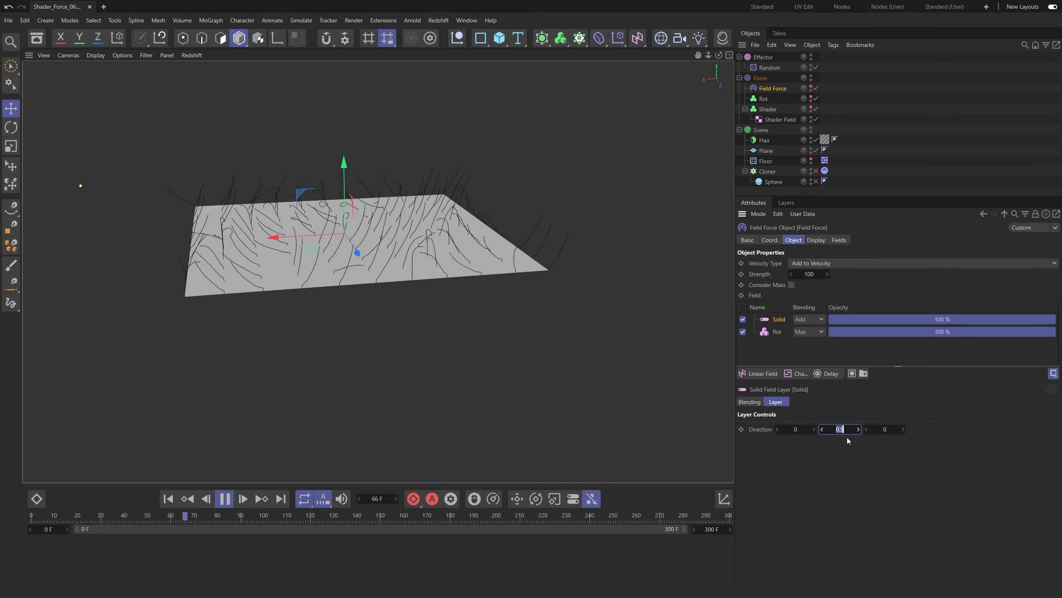
left_click_drag(399, 185, 473, 229, "alt")
left_click(870, 161)
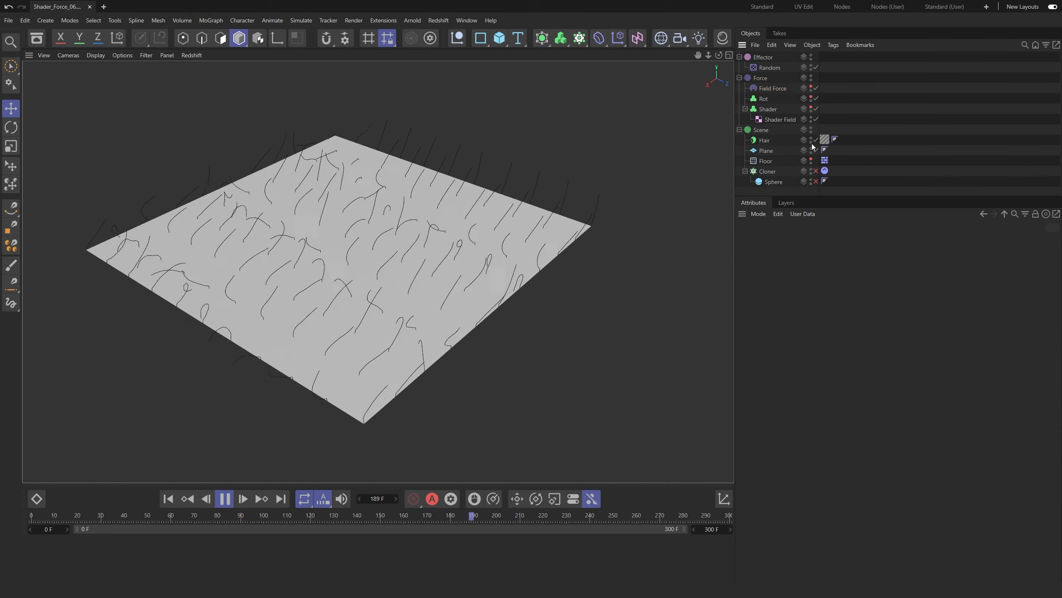
Display the Hair object as Hair Lines in the viewport and set its hair Count to 10000.
left_click(764, 140)
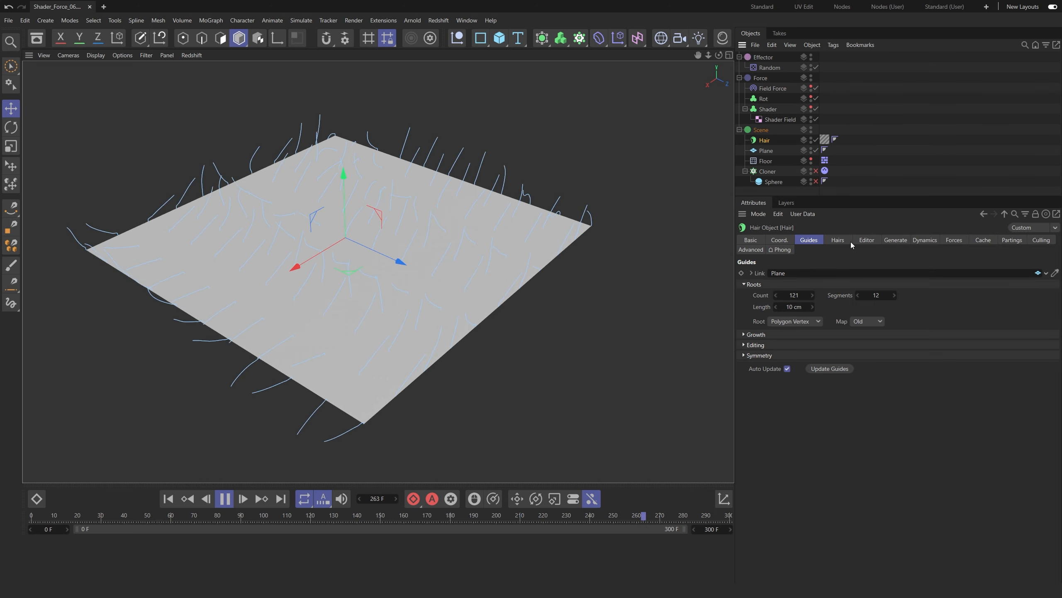
left_click(866, 240)
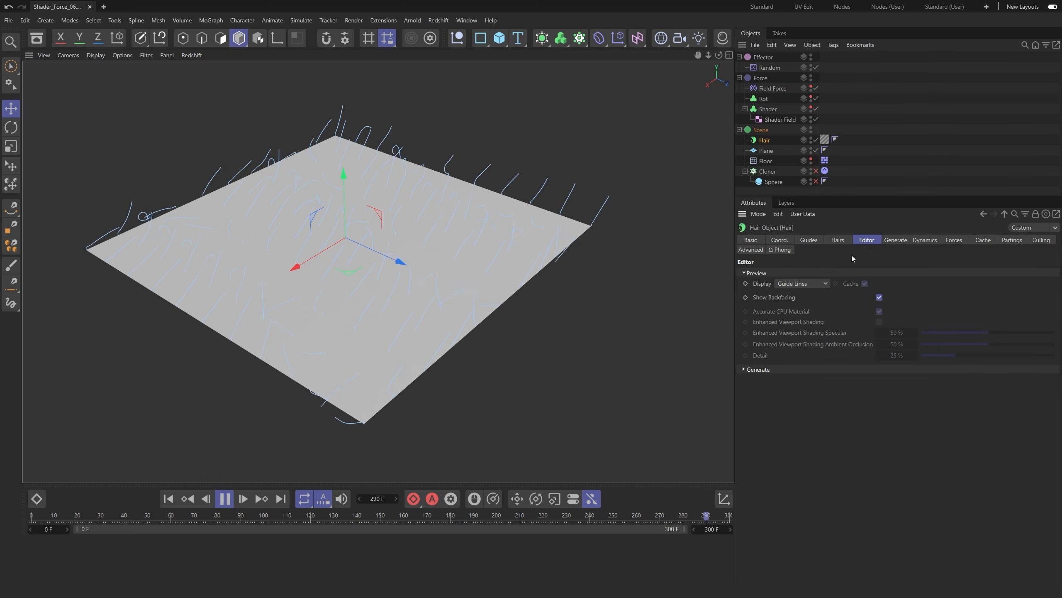
left_click(820, 285)
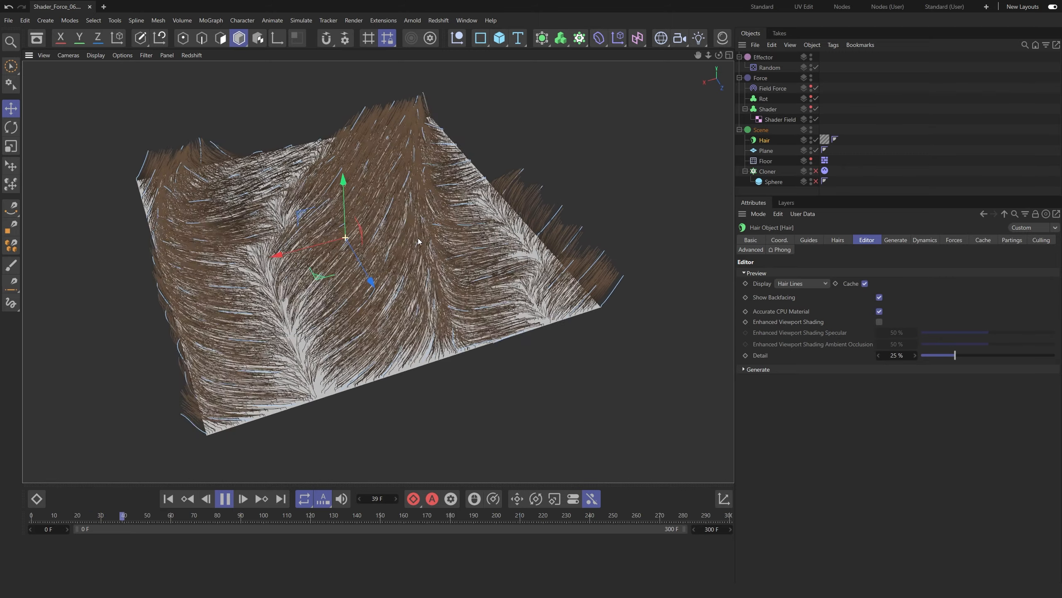
left_click(839, 240)
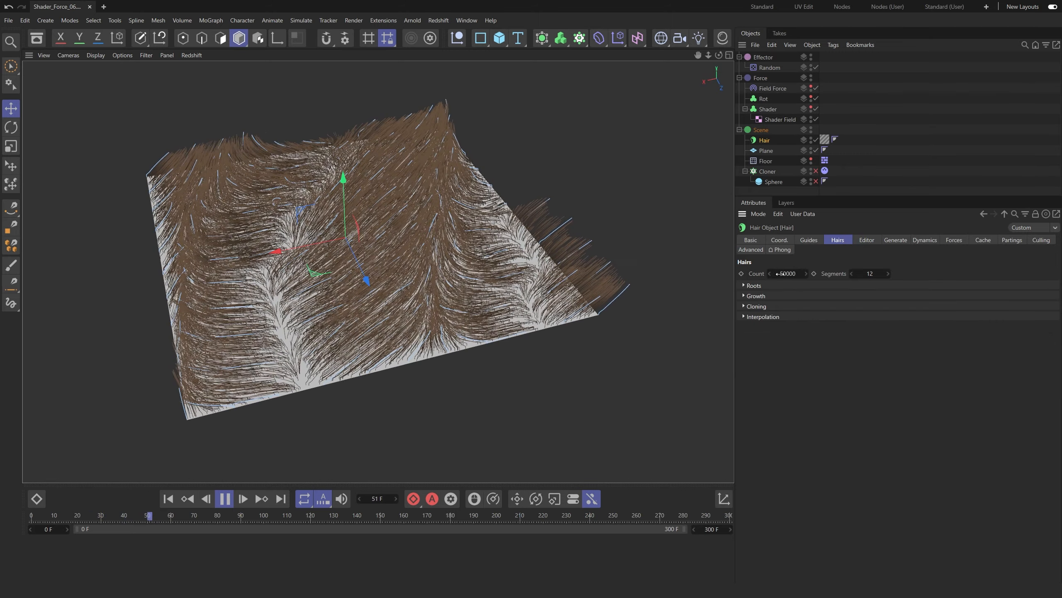
type("1")
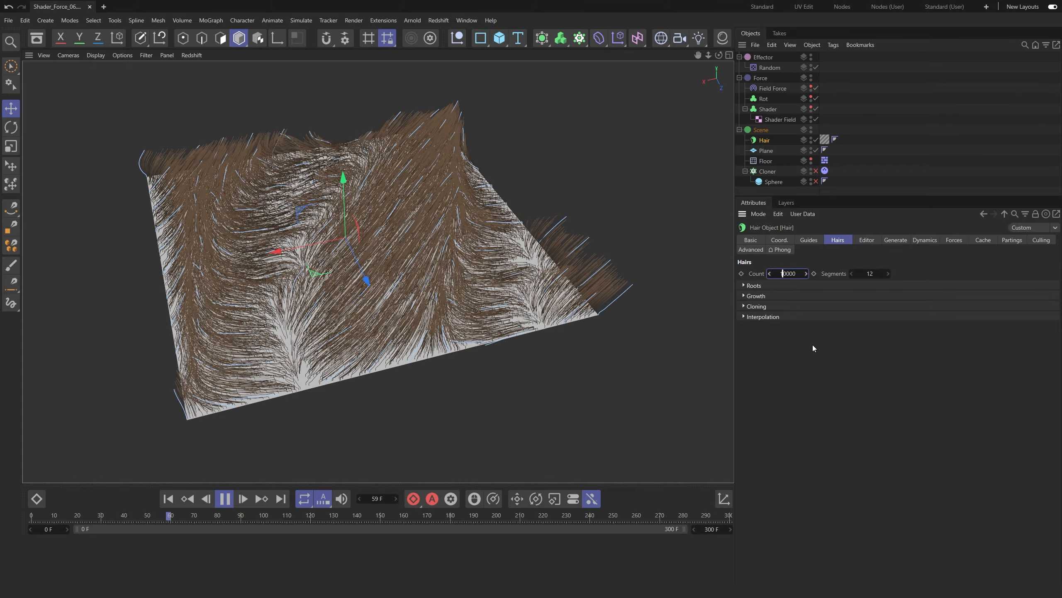
key("Return")
Hide the Plane and deselect everything so the hair motion can be viewed on its own.
left_click_drag(409, 260, 811, 152, "alt")
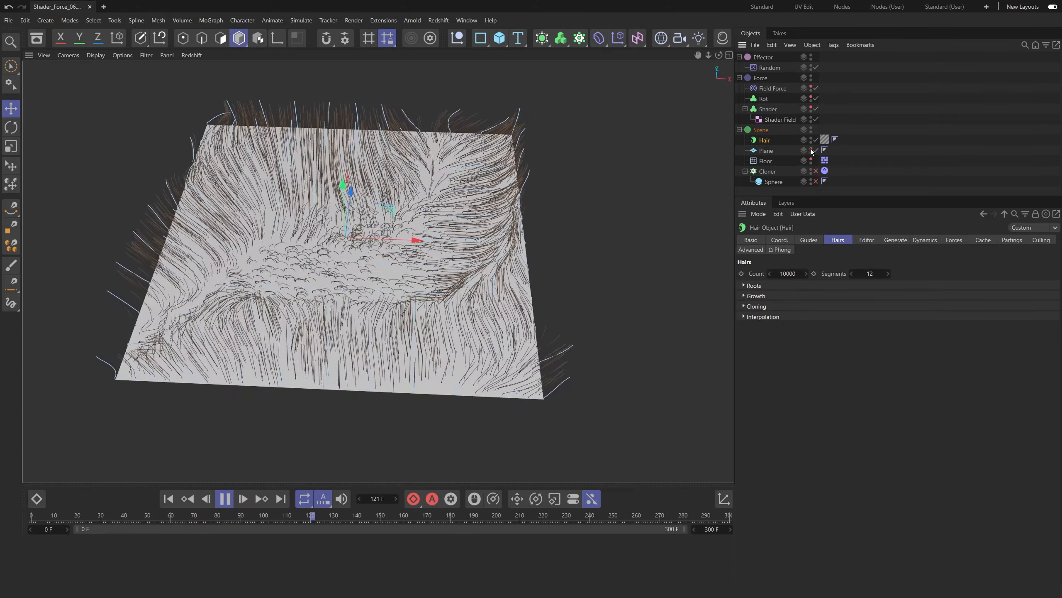
double_click(811, 149)
scroll(533, 147, "down", 3)
scroll(391, 201, "up", 2)
left_click(912, 130)
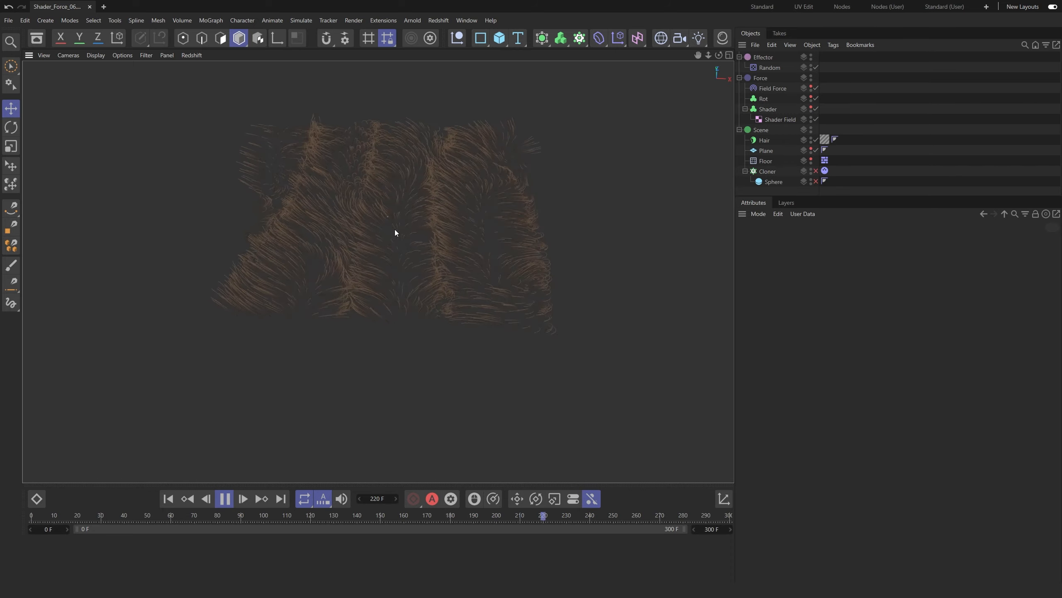
scroll(395, 205, "up", 3)
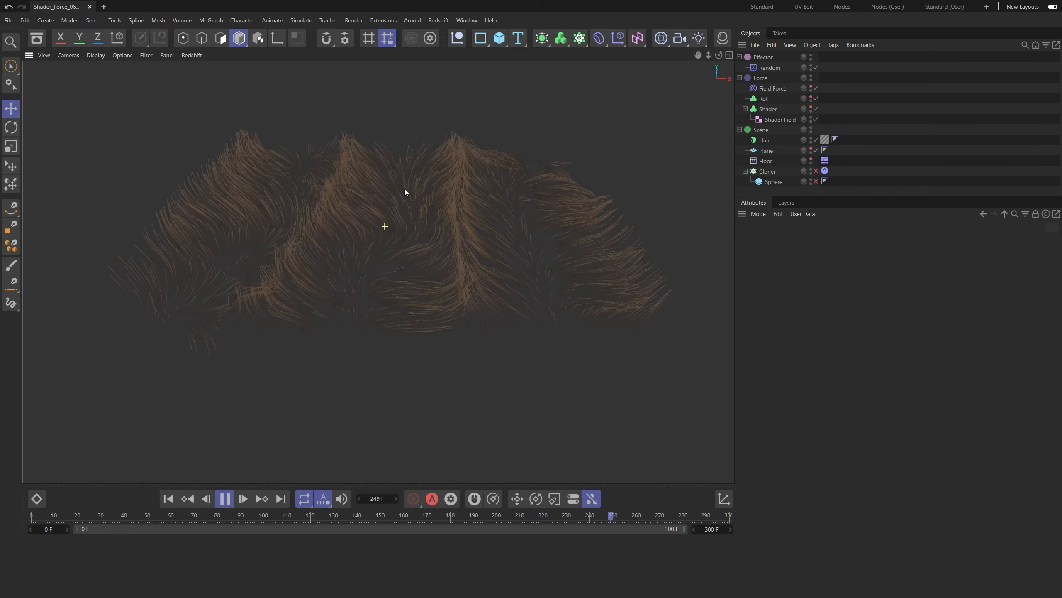
Set Hold Roots to 0 % in the Hair object's dynamics properties.
left_click(764, 140)
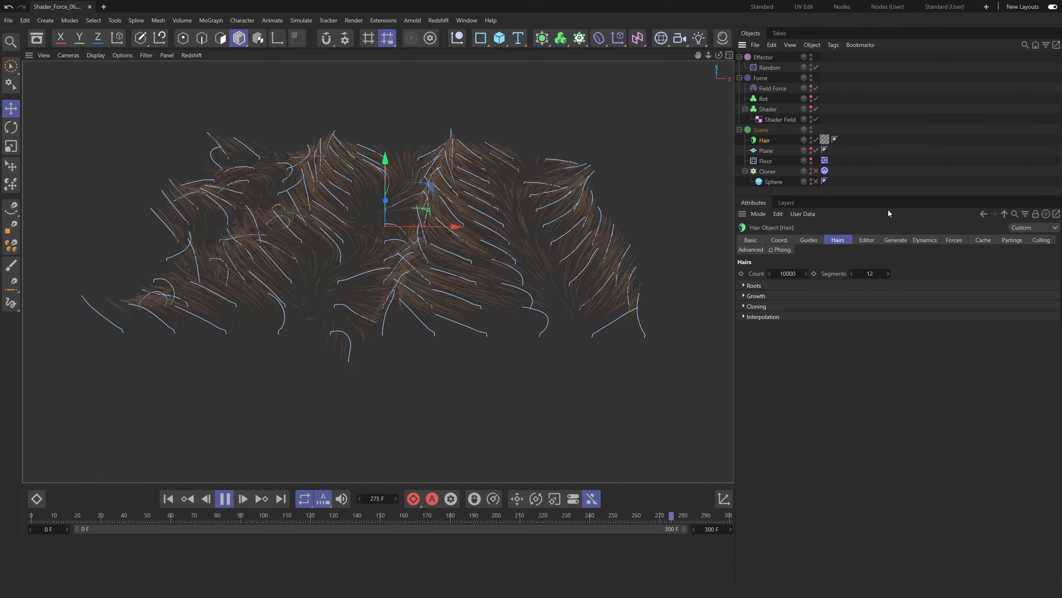
left_click(929, 239)
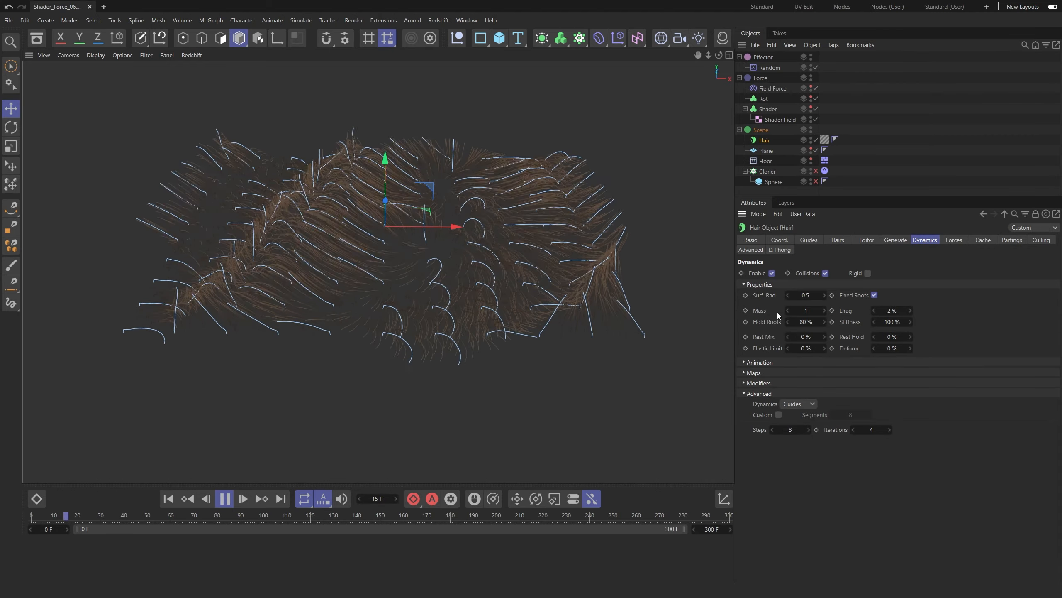
left_click_drag(807, 322, 794, 321)
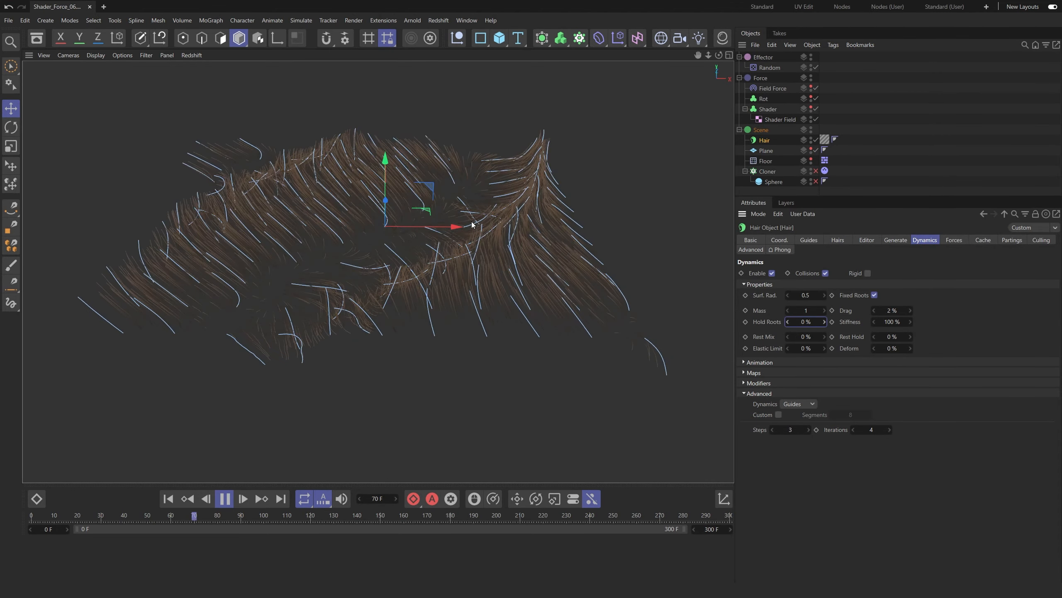
Change the Field Force's Velocity Type to Set Absolute Velocity and hide its vector display after comparing it with the hair.
left_click(766, 89)
left_click(819, 262)
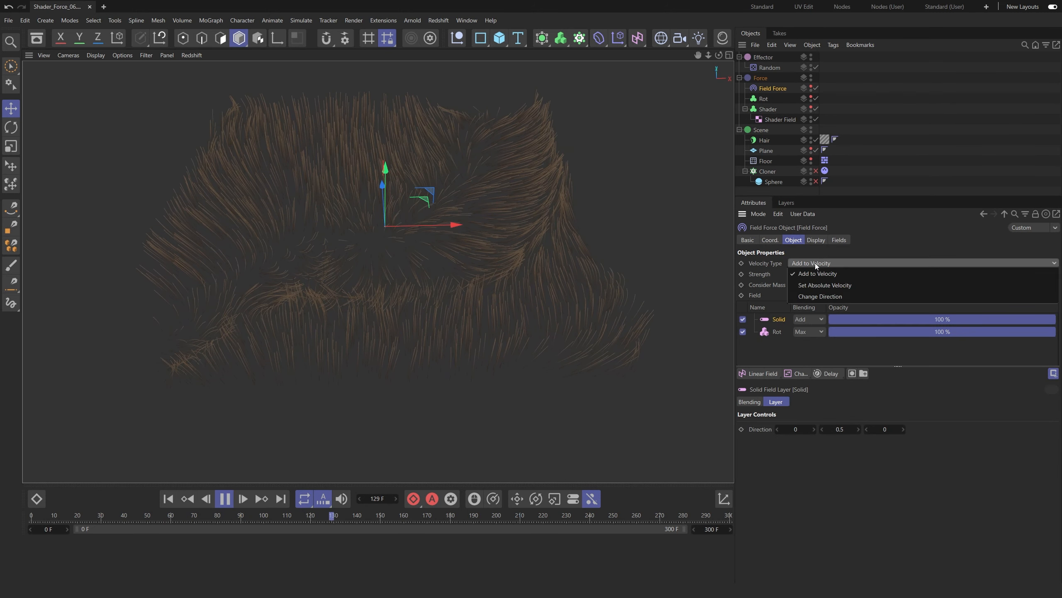
left_click(818, 286)
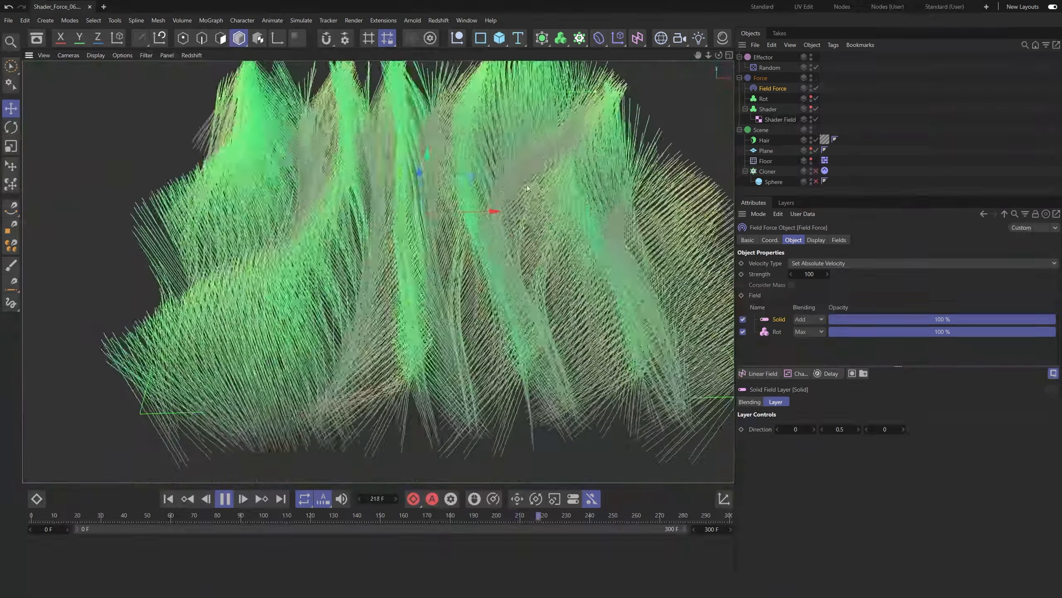
left_click(812, 86)
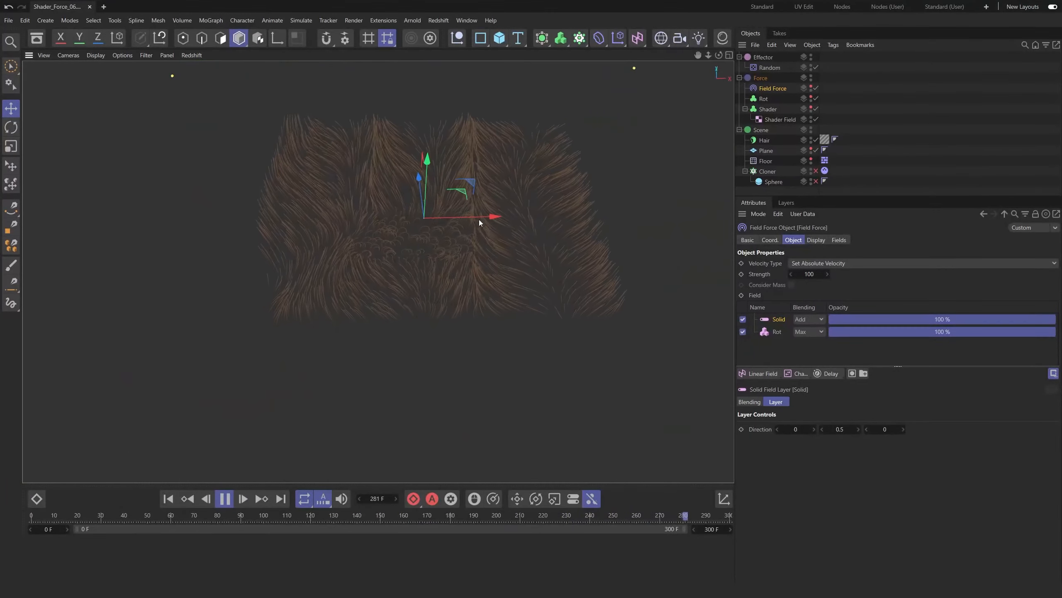
Set the Field Force's Strength to 250 and replay the hair simulation from the first frame.
left_click(809, 274)
type("250")
key("Return")
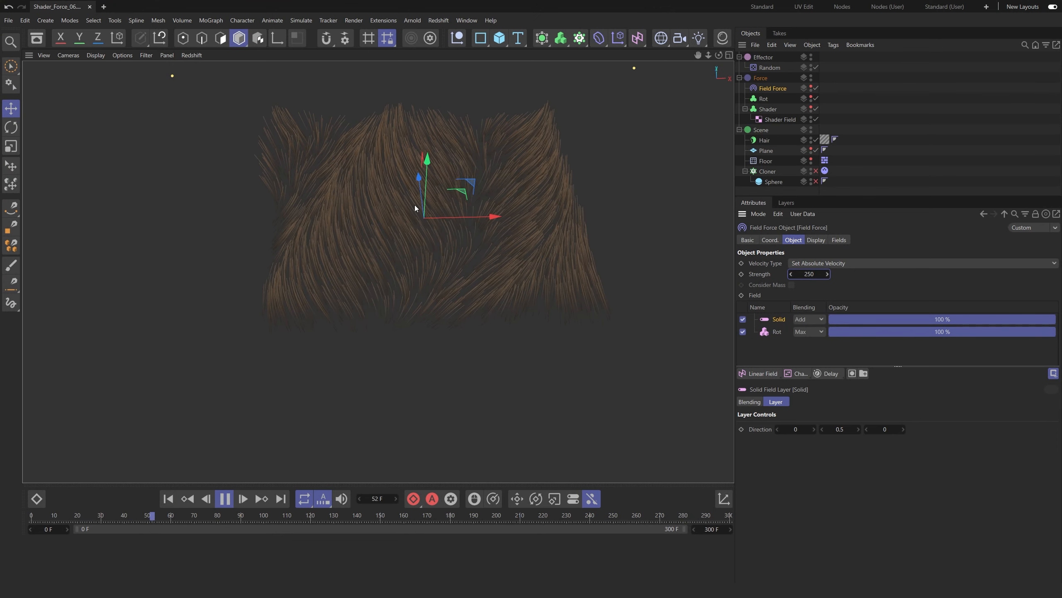
left_click_drag(395, 240, 670, 228, "alt")
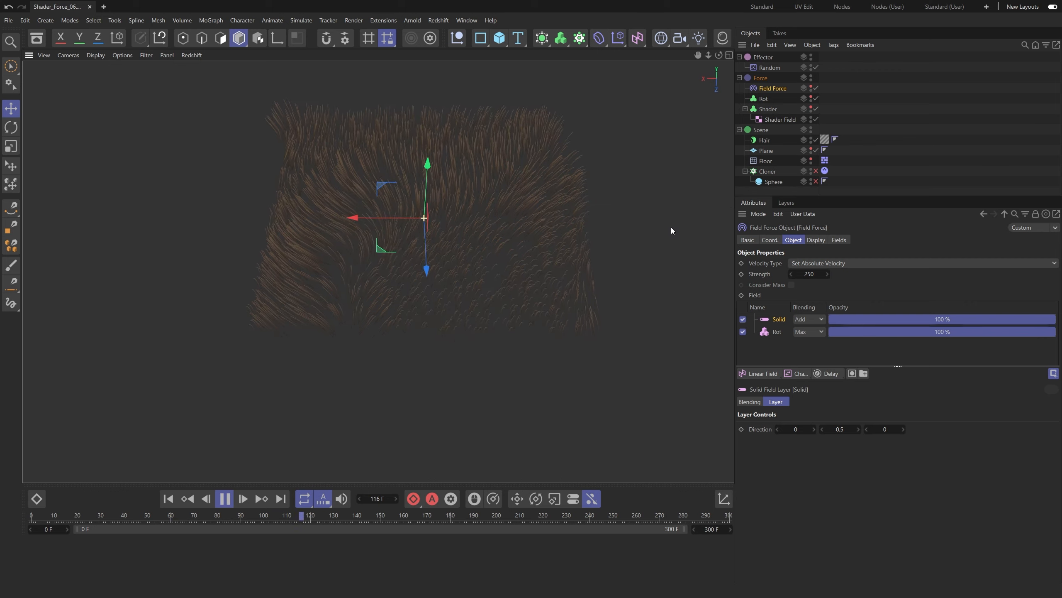
left_click(169, 499)
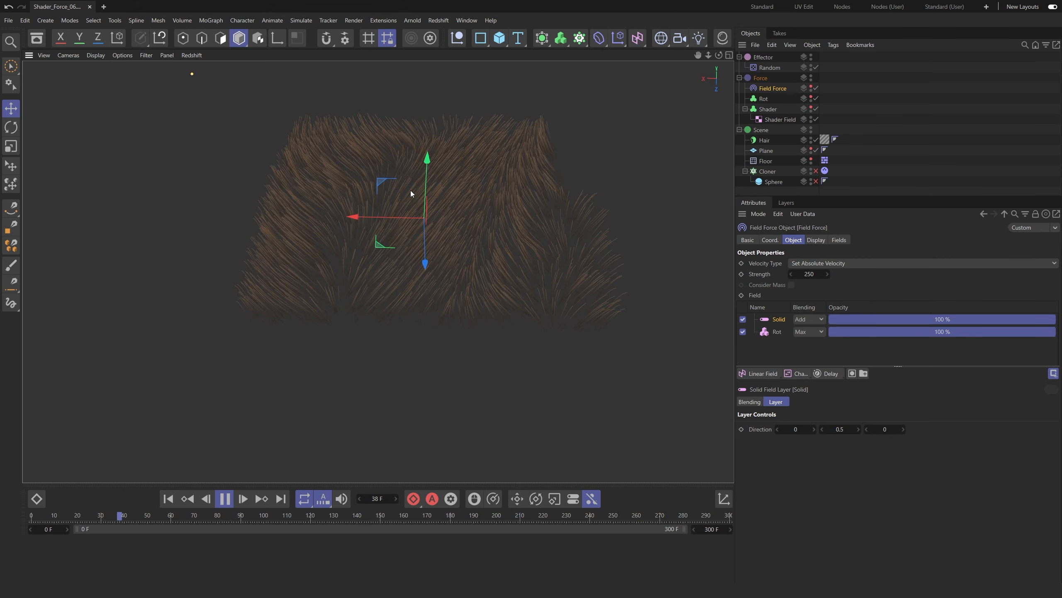
right_click_drag(411, 192, 522, 254, "alt")
left_click_drag(521, 254, 508, 228, "alt")
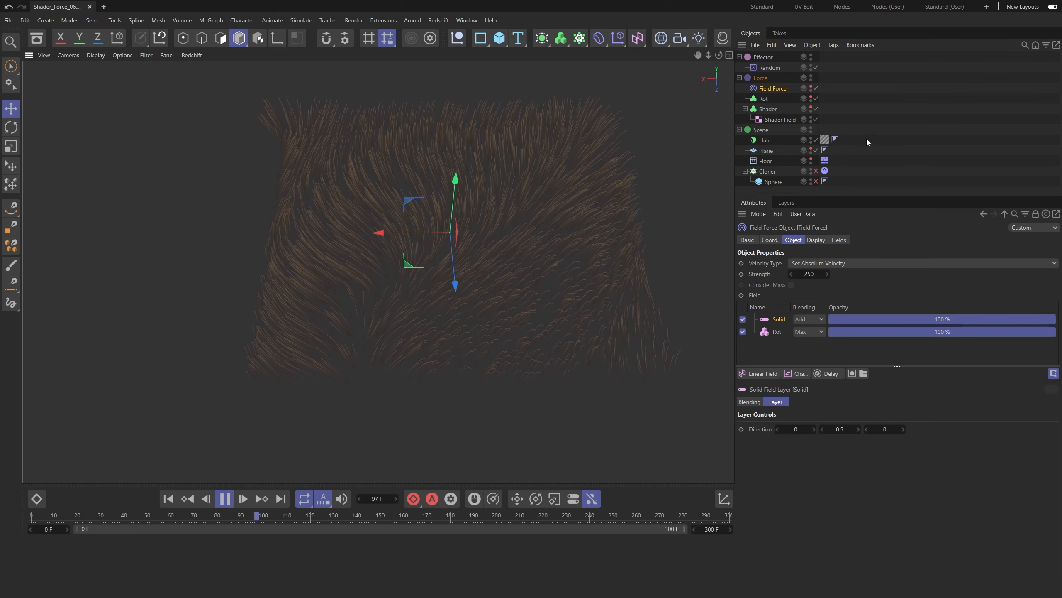
Add a Delay layer to the Field Force, lower the Solid layer's opacity to about 50 %, and set the Delay's Effect Strength to 78 %.
left_click(833, 374)
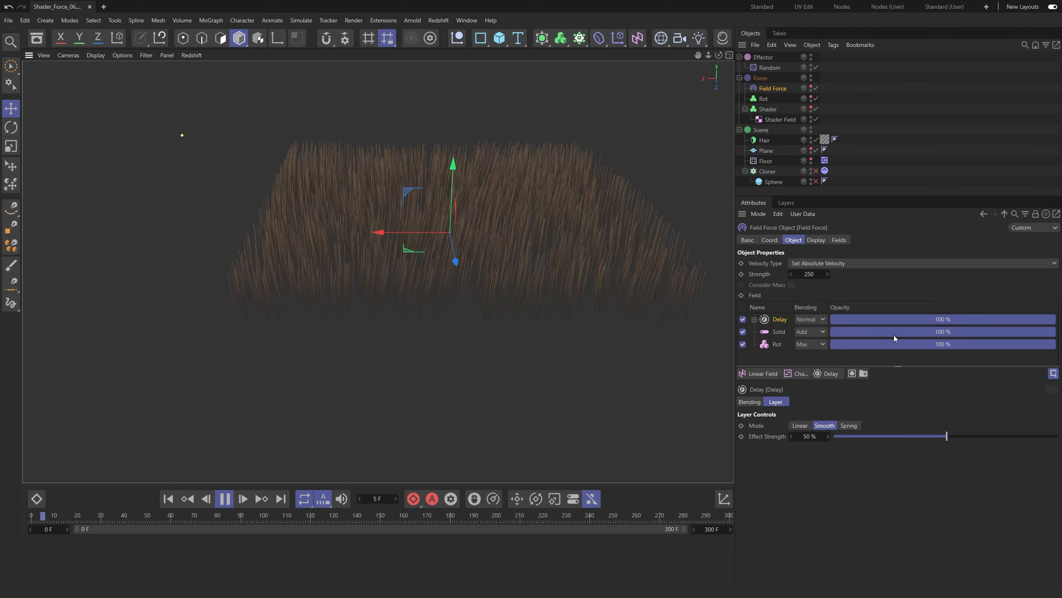
left_click_drag(941, 335, 944, 335)
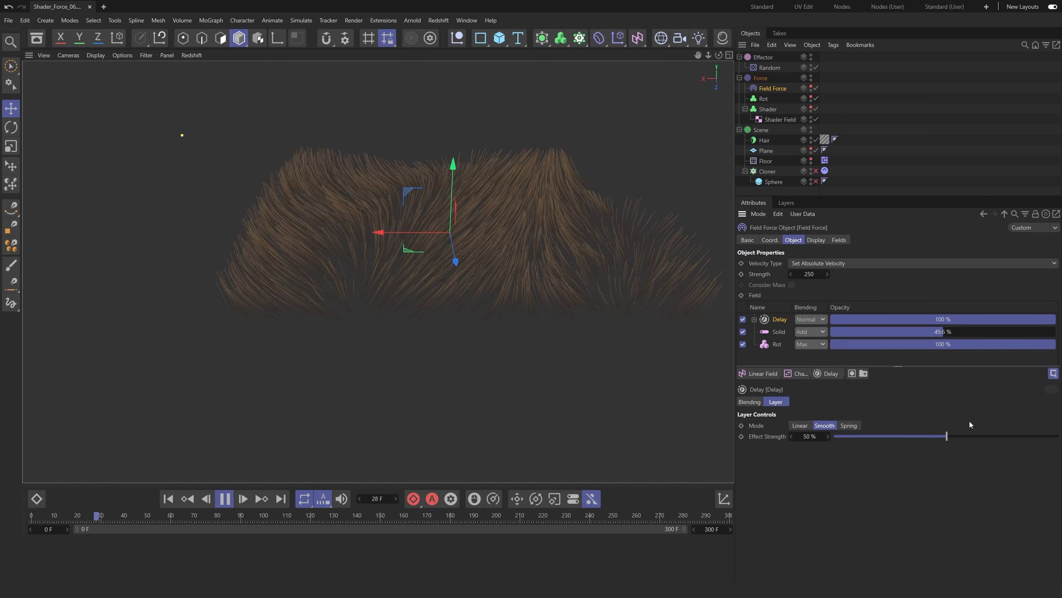
left_click_drag(953, 438, 994, 437)
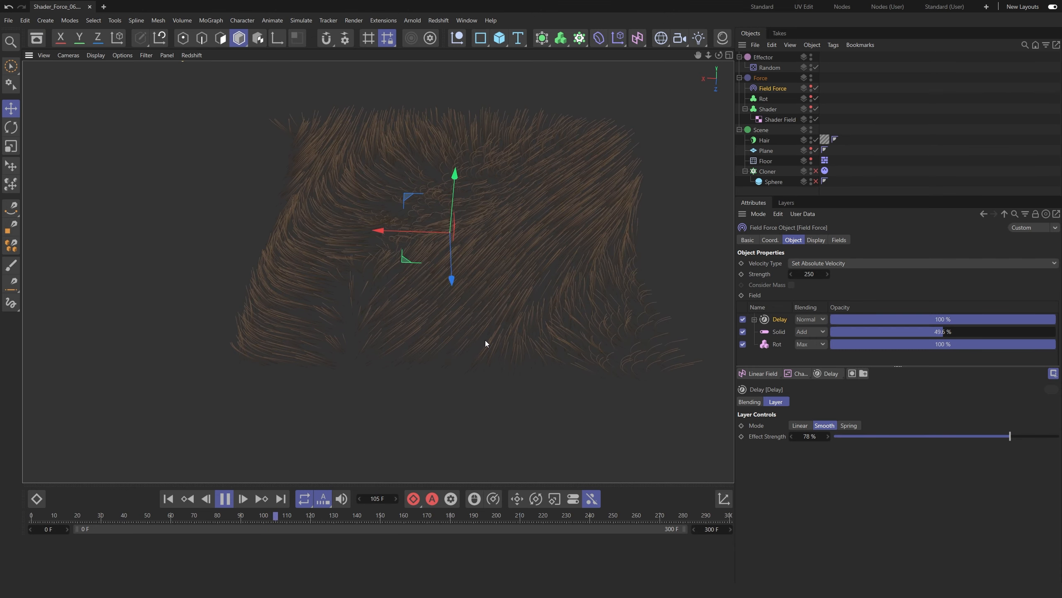
Replay the hair simulation from the first frame and set the Hair object's viewport preview Detail to 50 %.
key("shift+f")
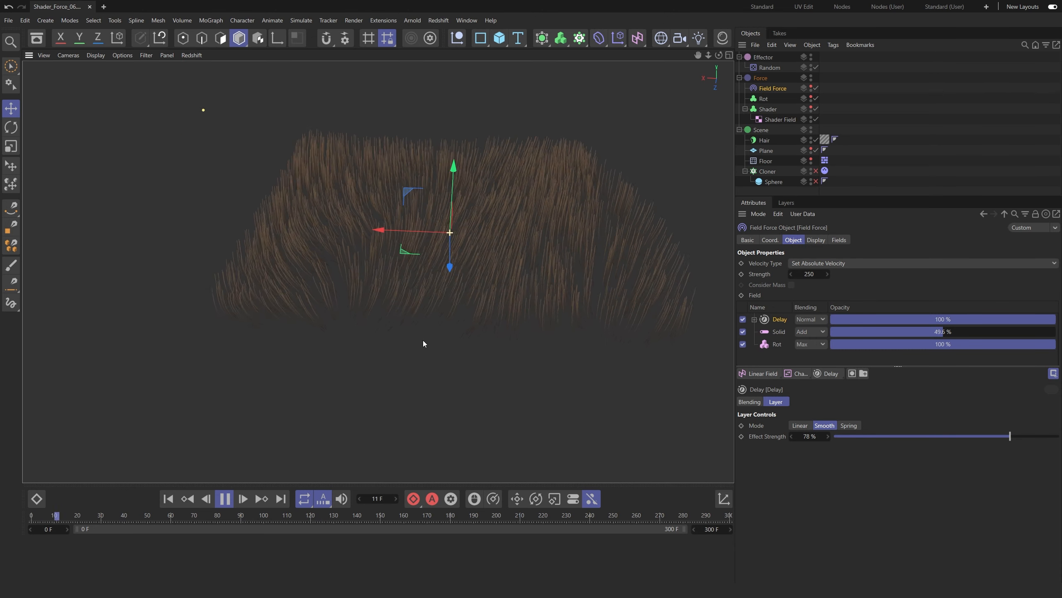
left_click_drag(456, 360, 668, 357, "alt")
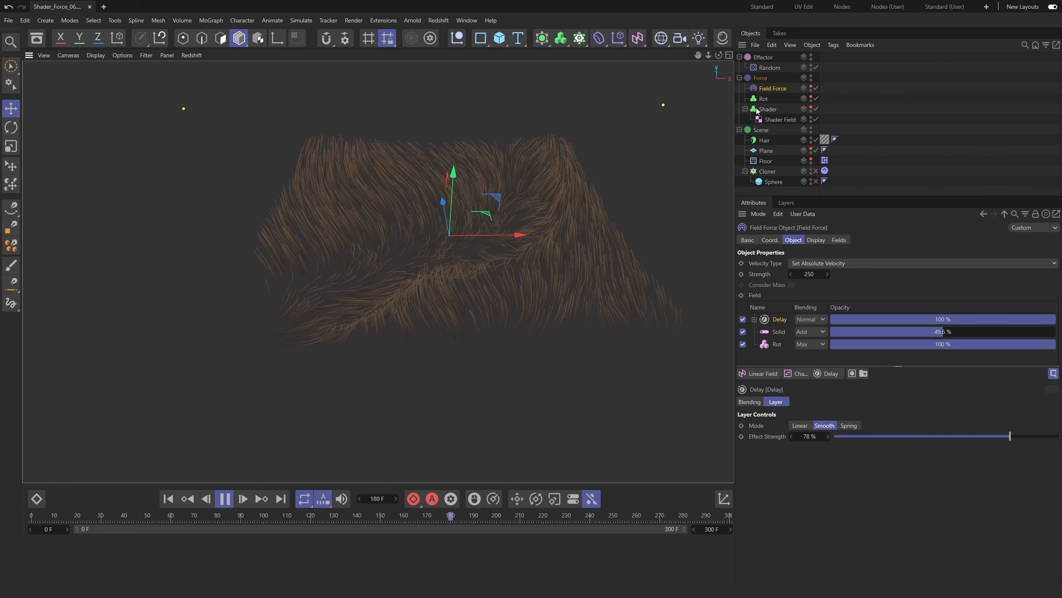
left_click(765, 141)
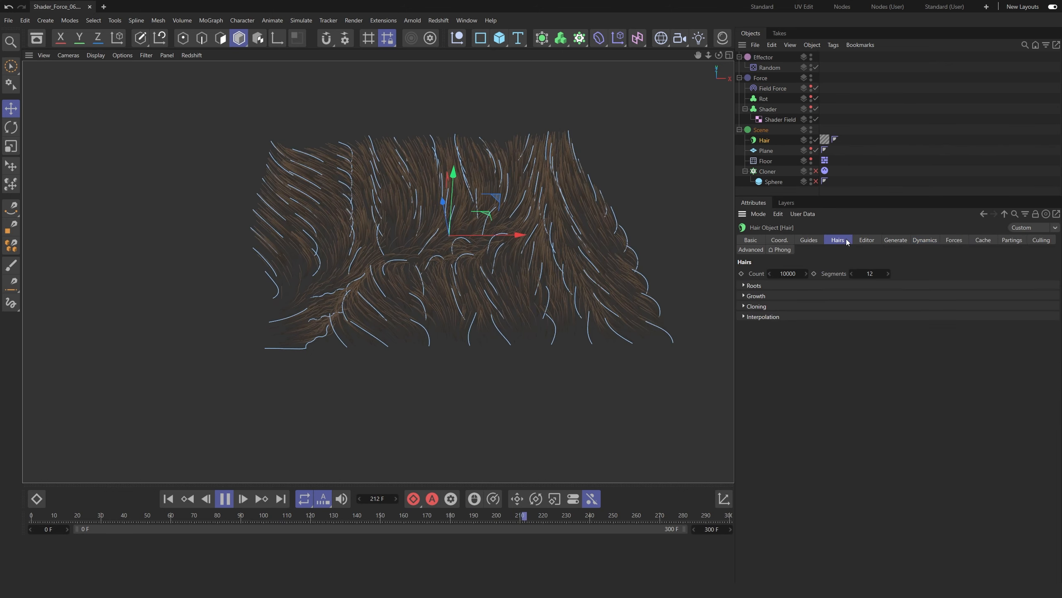
left_click(868, 240)
left_click_drag(899, 355, 983, 361)
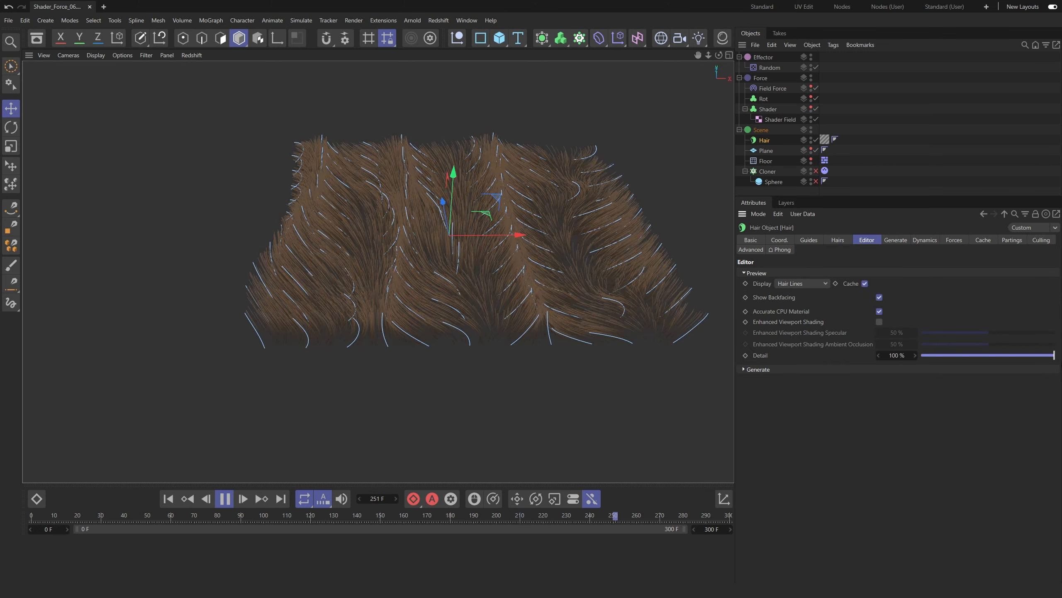
left_click_drag(1054, 355, 992, 357)
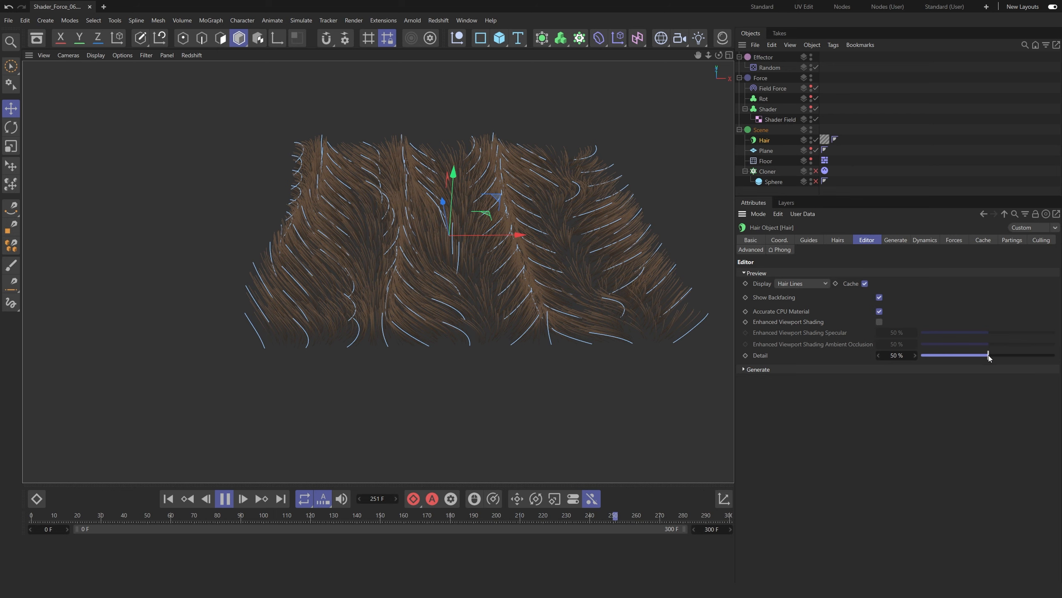
Deselect the Hair object, show the Rot vector display over the moving hair for comparison, and hide it again.
left_click(692, 181)
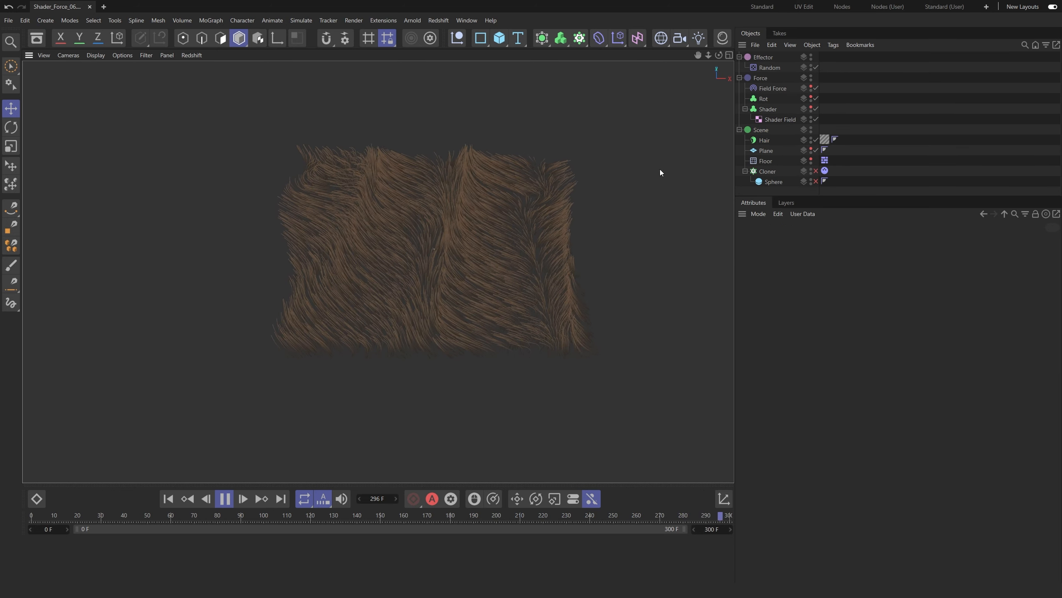
left_click(811, 97)
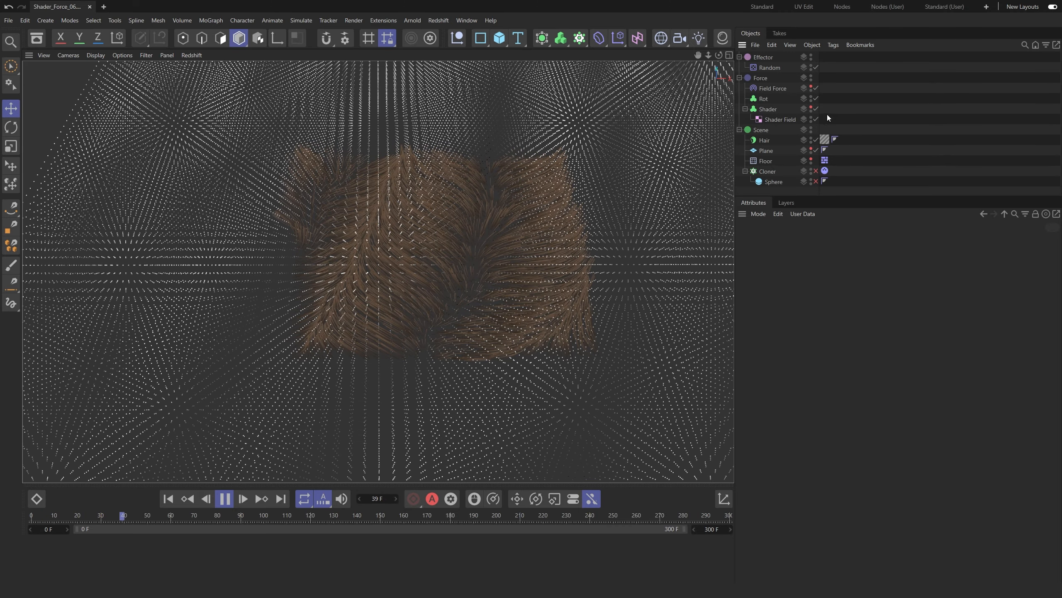
left_click(811, 97)
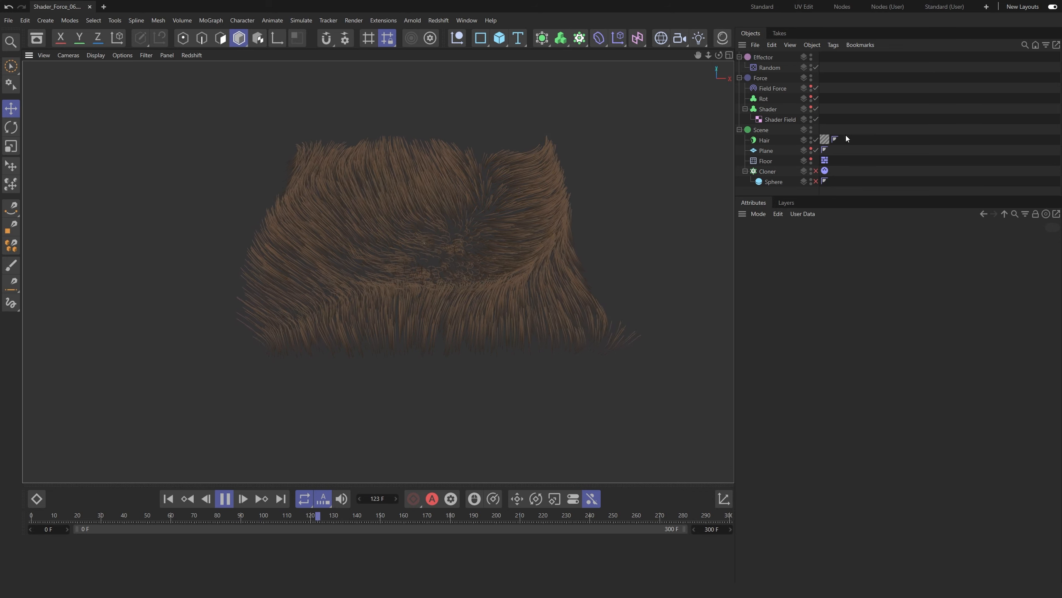
Load a Noise shader into the Roots texture of Hair Mat's Color channel, with Global Scale 300 %, Seed 672 and Contrast 39 %.
left_click(824, 140)
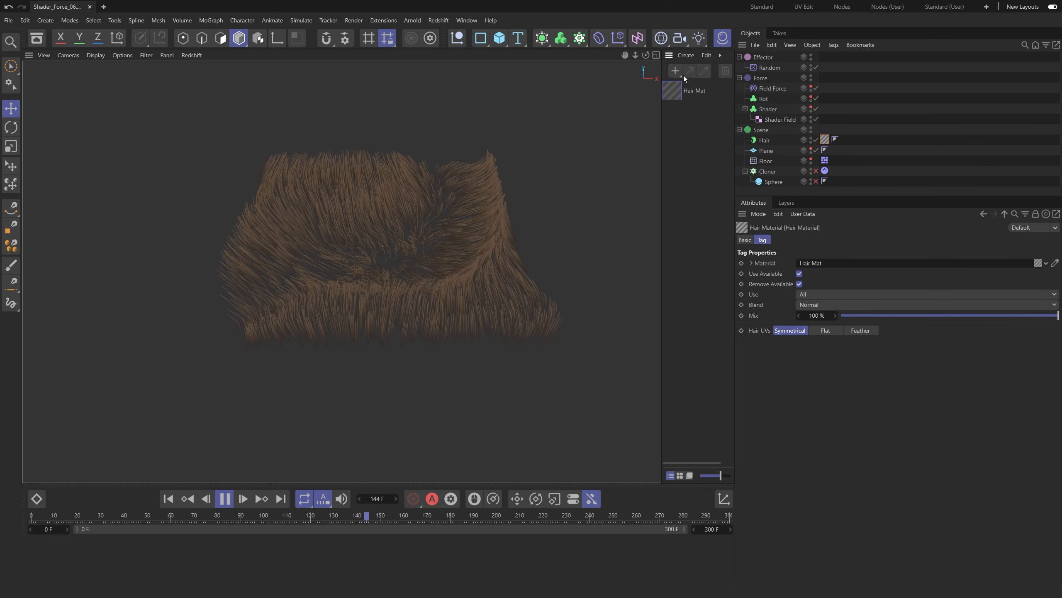
double_click(673, 92)
left_click_drag(810, 86, 753, 80)
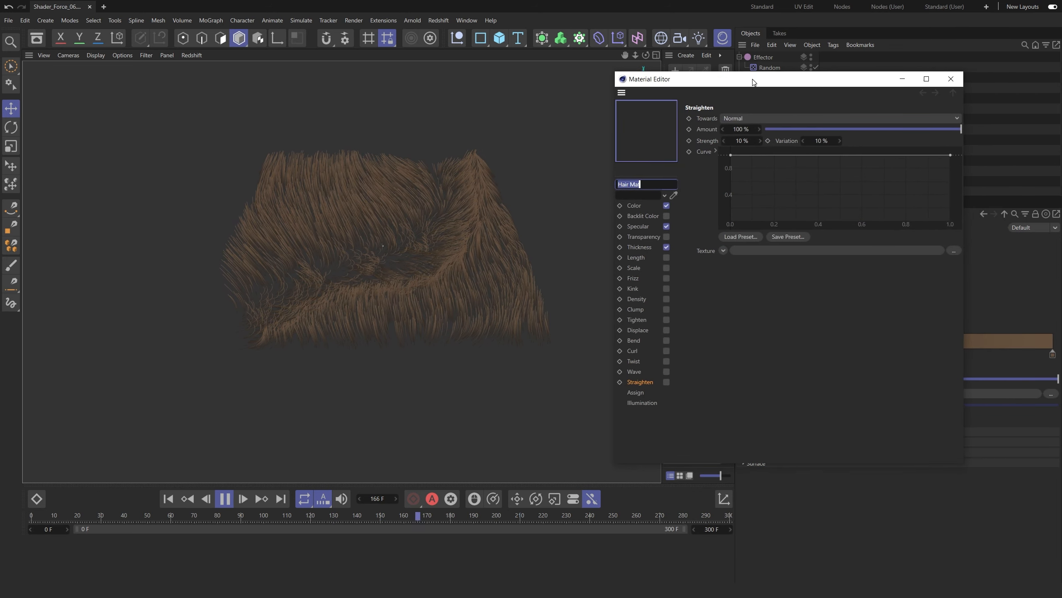
left_click(633, 206)
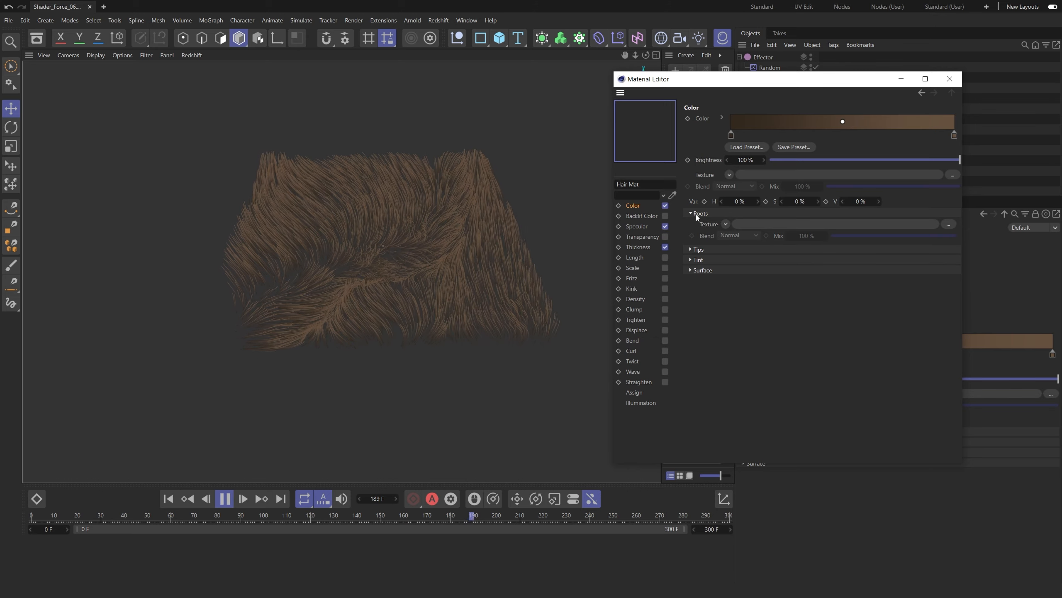
left_click(726, 224)
left_click(755, 360)
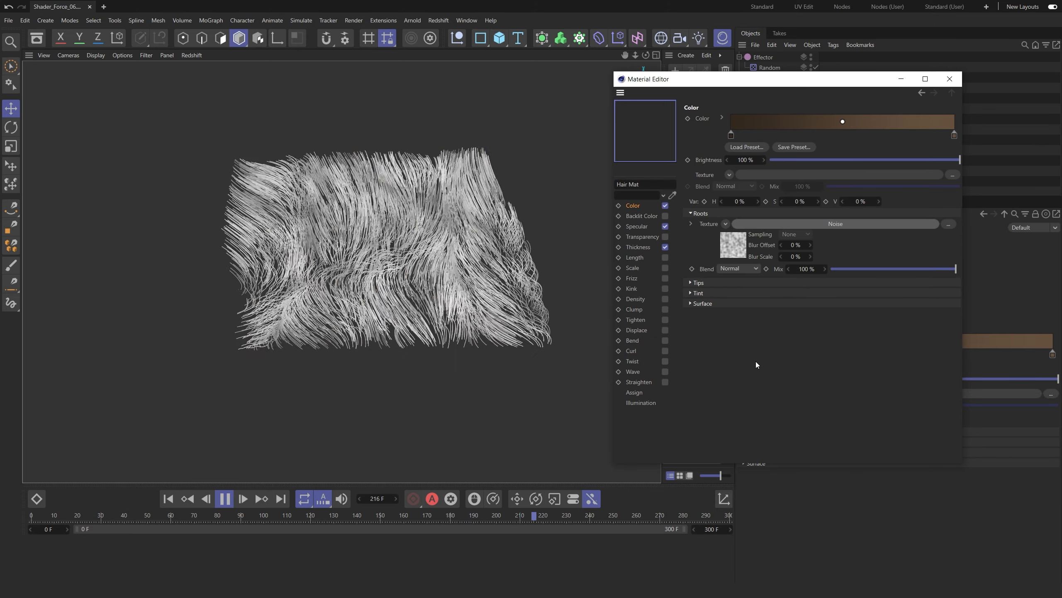
left_click(737, 250)
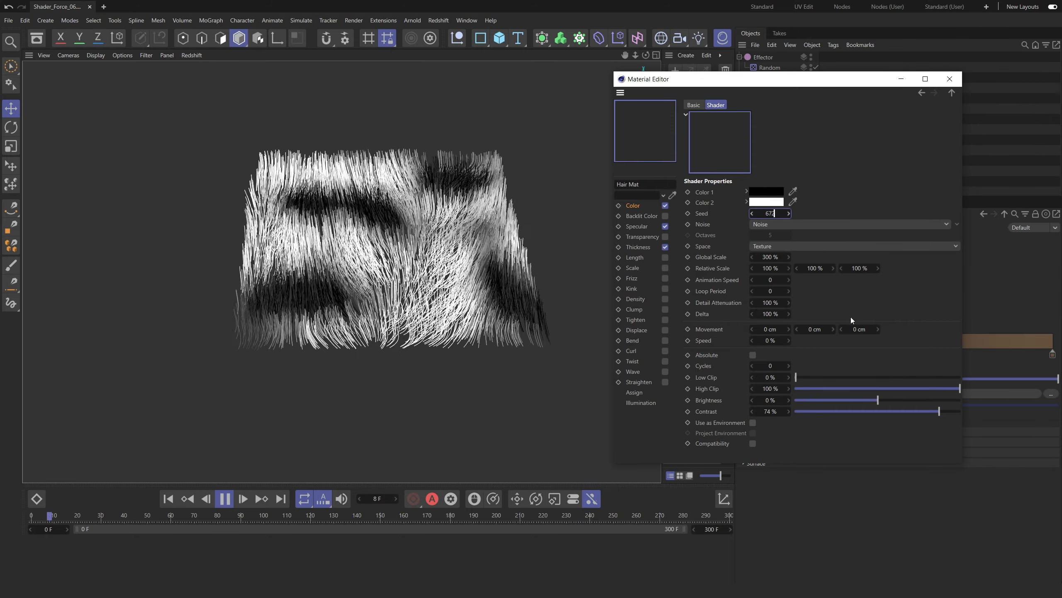
left_click_drag(914, 411, 899, 411)
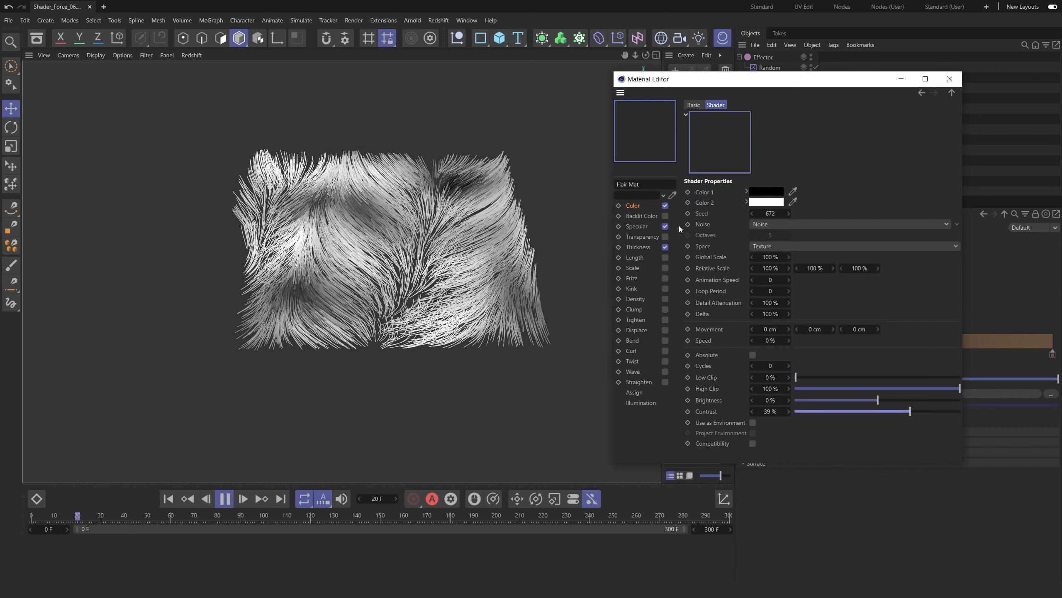
Wrap the Roots Noise texture in a Colorizer shader and load the Sky 3 preset into its gradient.
left_click(640, 205)
left_click(726, 223)
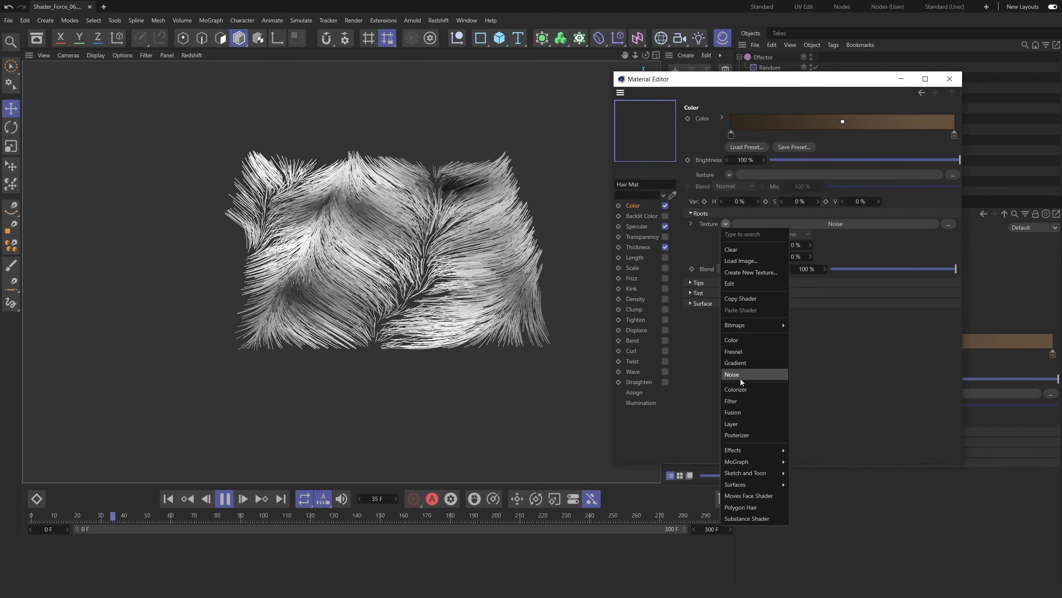
left_click(749, 389)
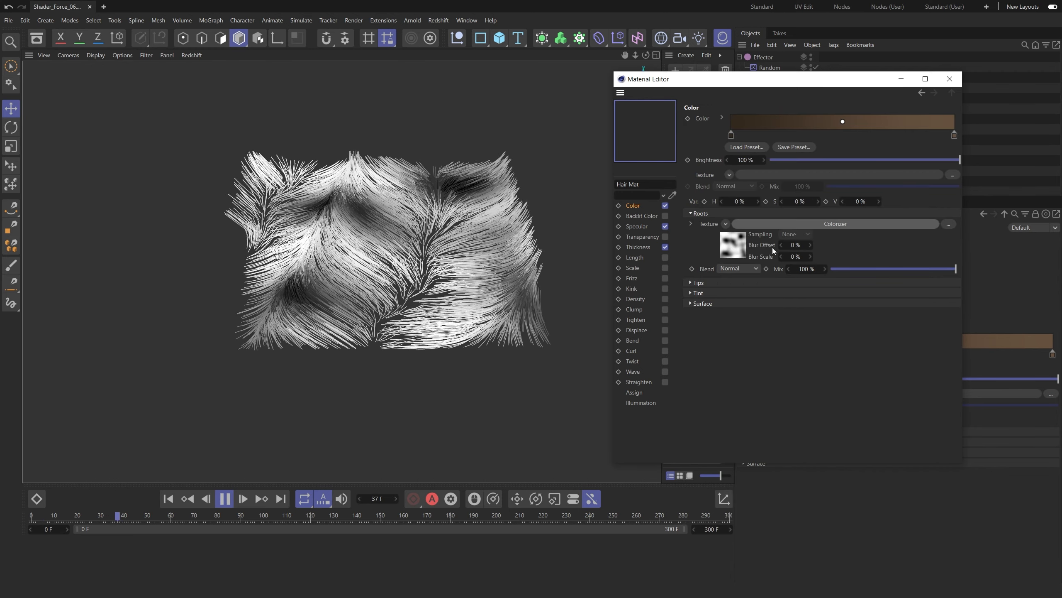
left_click(735, 243)
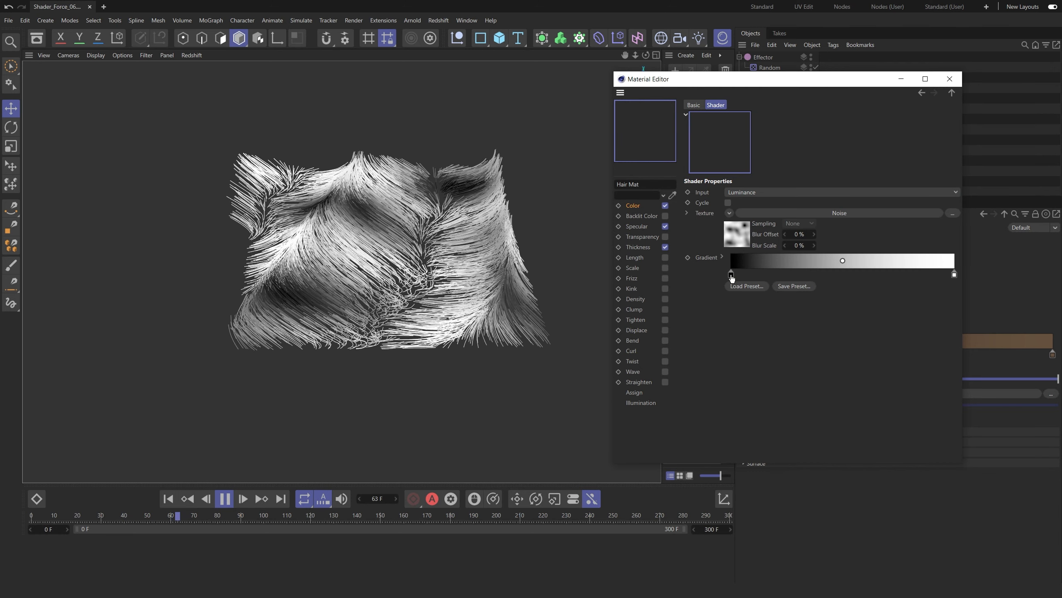
double_click(731, 274)
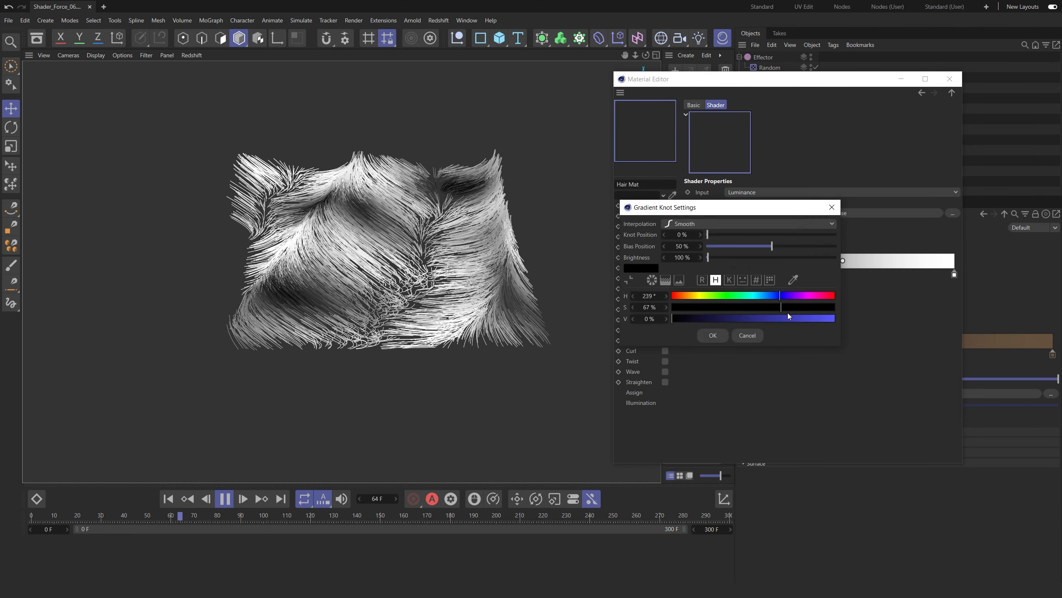
left_click(743, 340)
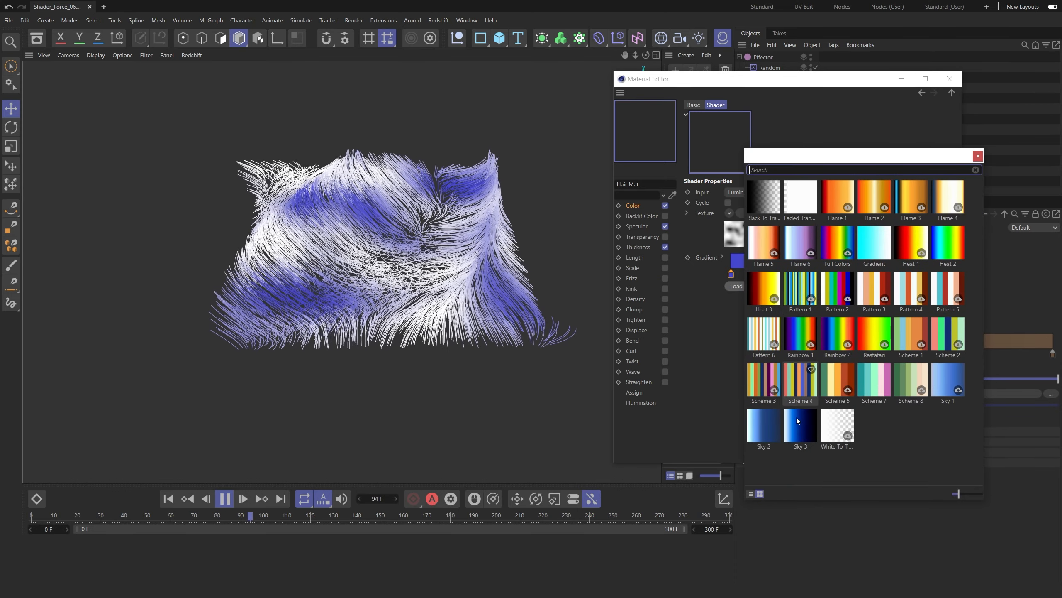
left_click(797, 423)
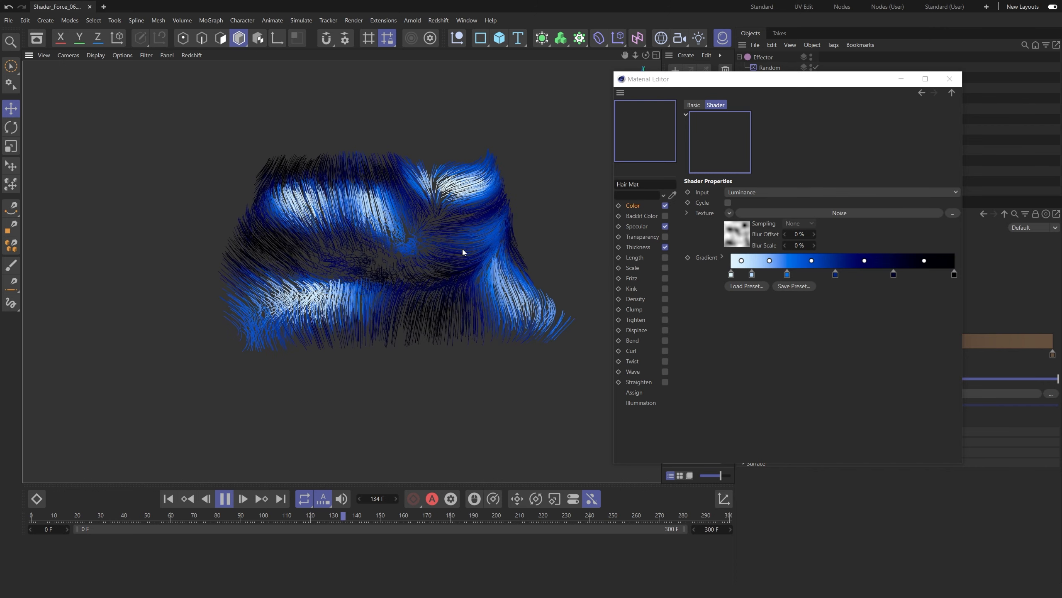
Enable Hair Mat's Length channel with 81 % Variation and a Noise texture at 286 % Global Scale and 78 % Contrast, trying another Seed.
left_click_drag(447, 243, 522, 268, "alt")
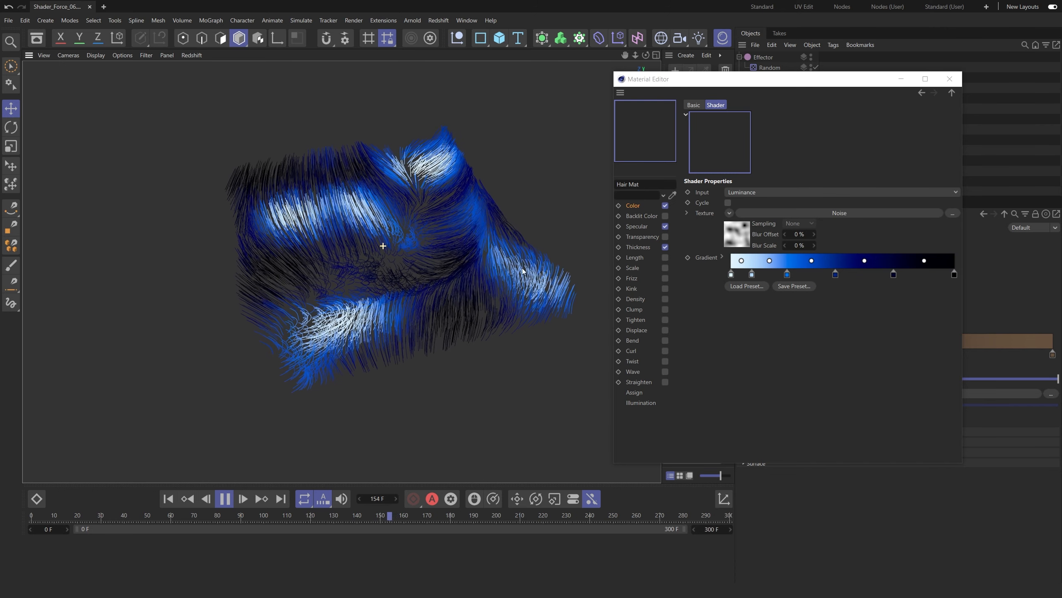
left_click(641, 258)
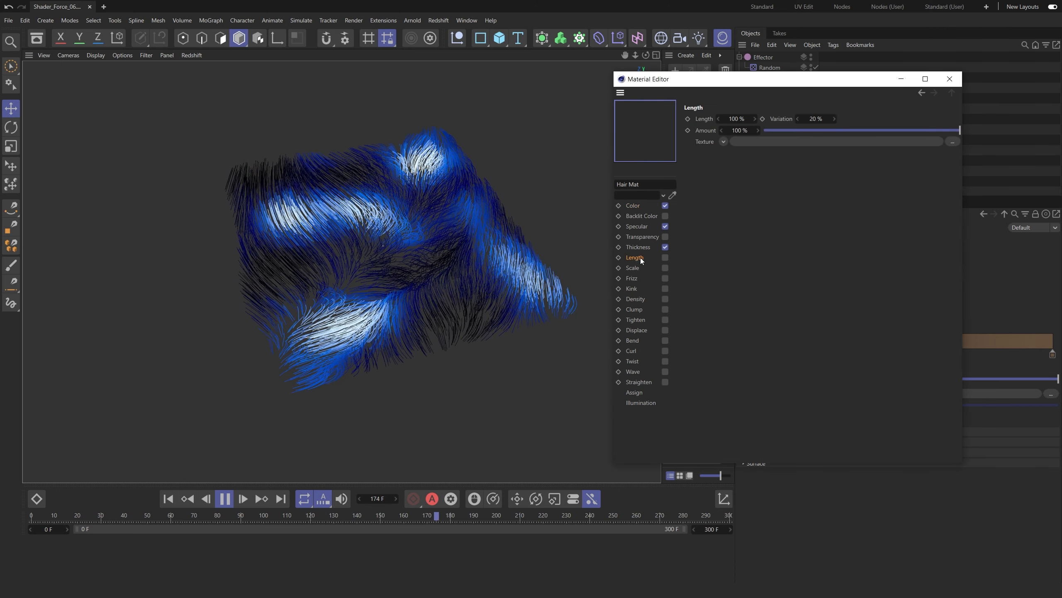
left_click(665, 257)
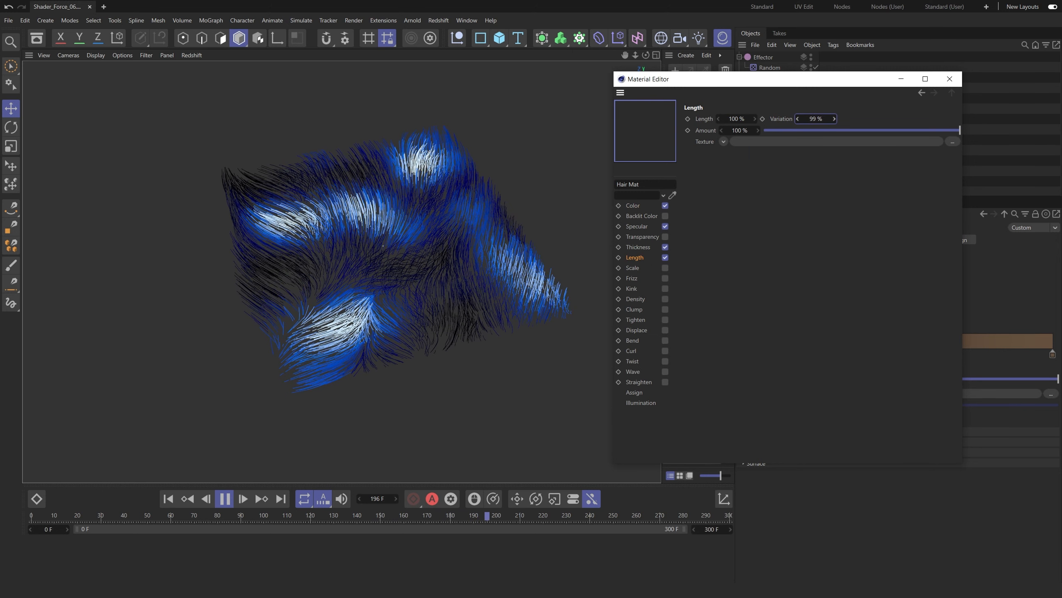
left_click_drag(834, 119, 793, 119)
left_click(723, 142)
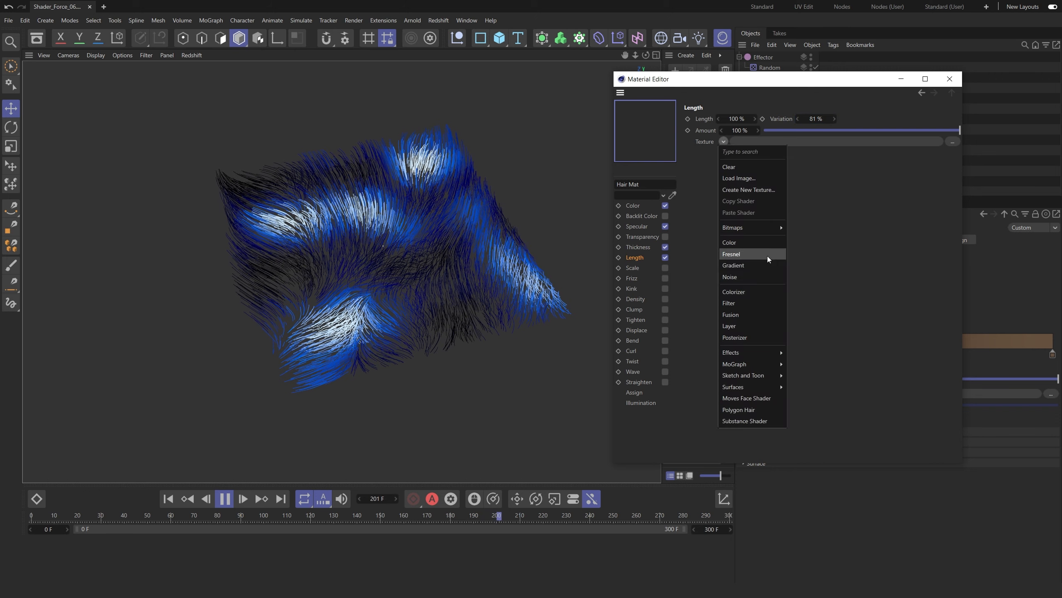
left_click(766, 255)
left_click(732, 169)
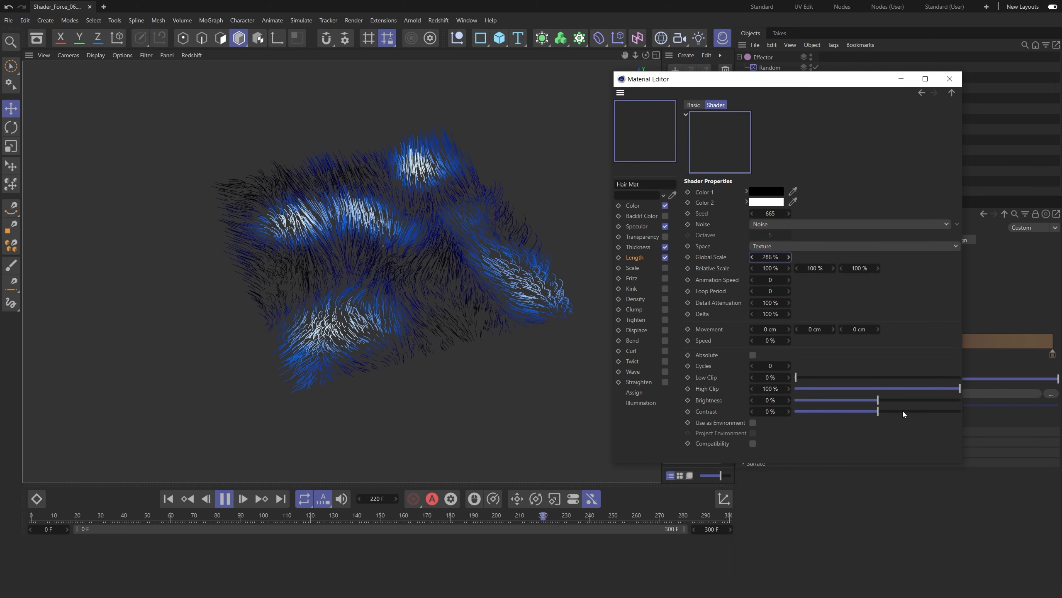
left_click_drag(908, 412, 979, 411)
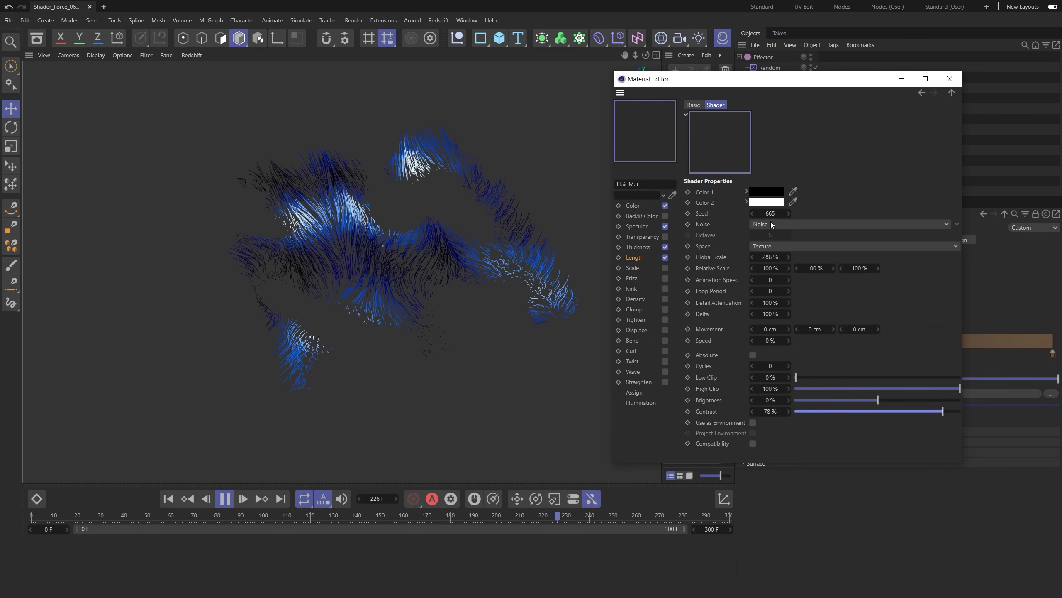
left_click_drag(770, 213, 770, 213)
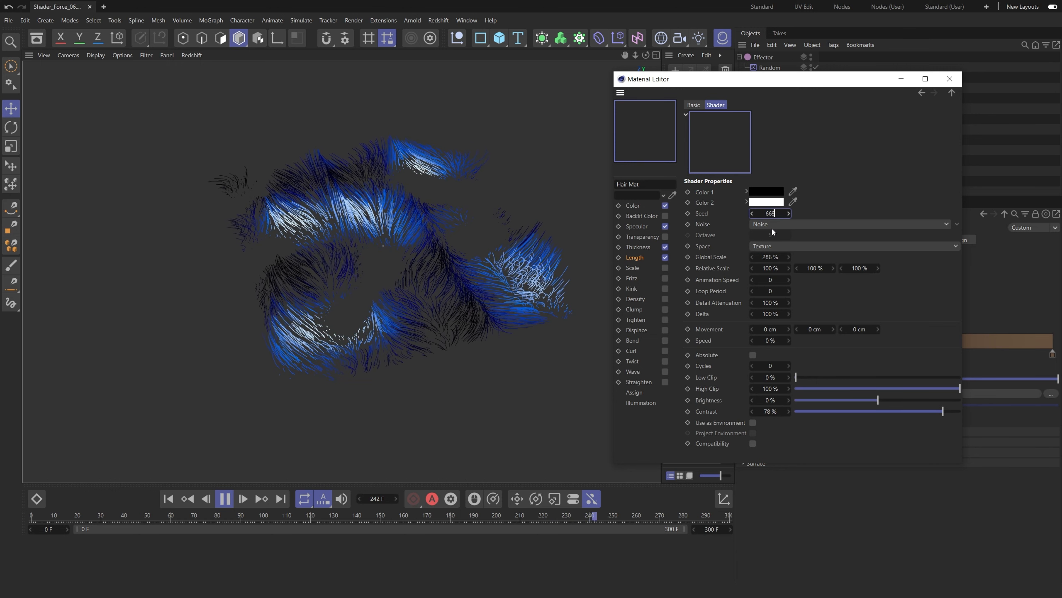
Replace the Noise texture in Hair Mat's Length channel with a Gradient and inspect its effect on the hair.
left_click(635, 257)
left_click(724, 141)
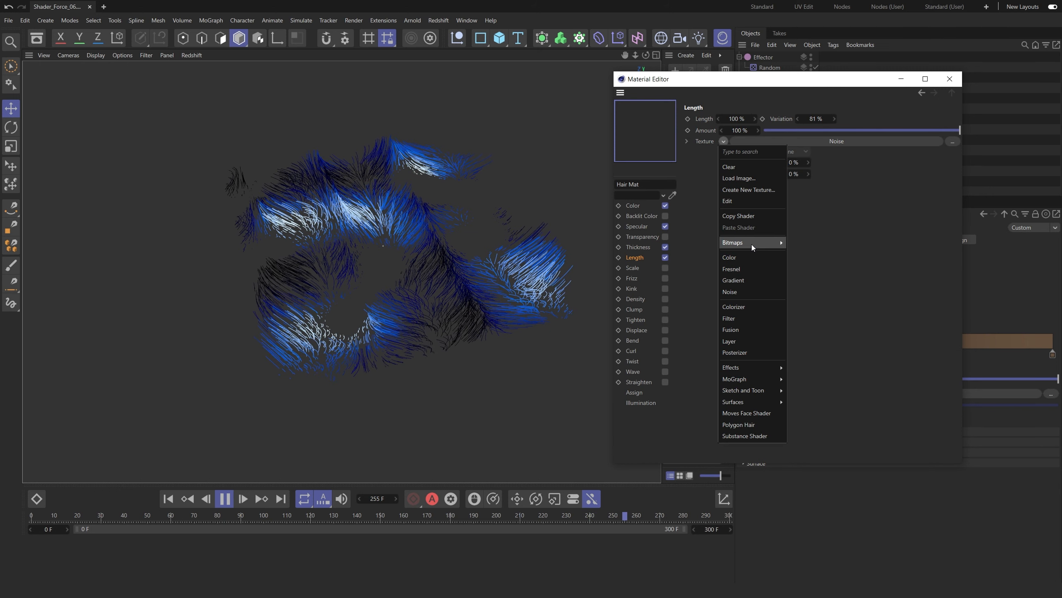
left_click(751, 281)
left_click_drag(431, 286, 403, 281, "alt")
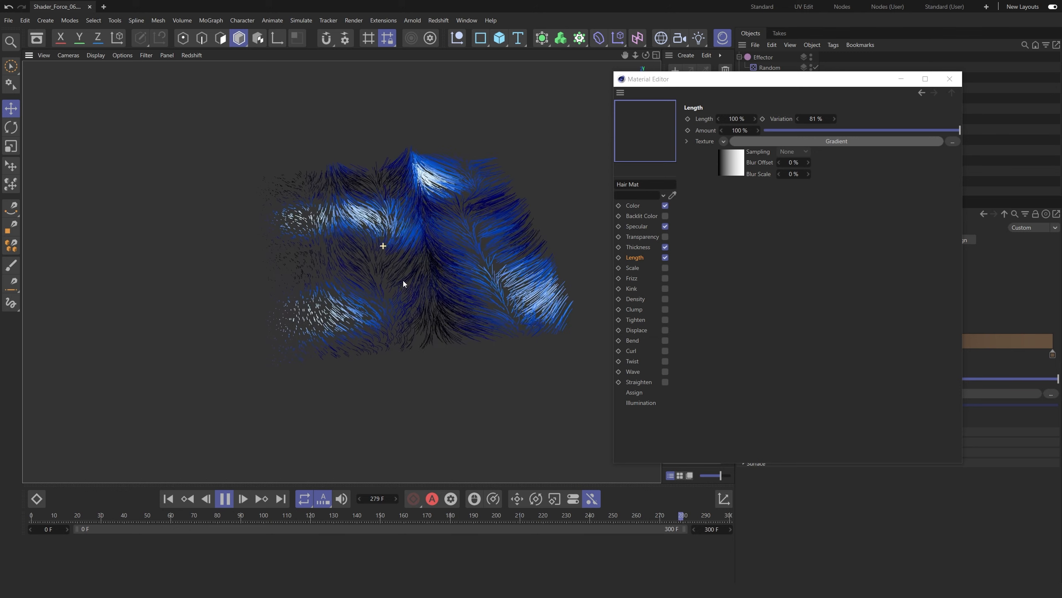
Try Hair Mat's Scale channel, and turn off both the Length and Scale channels.
left_click(666, 268)
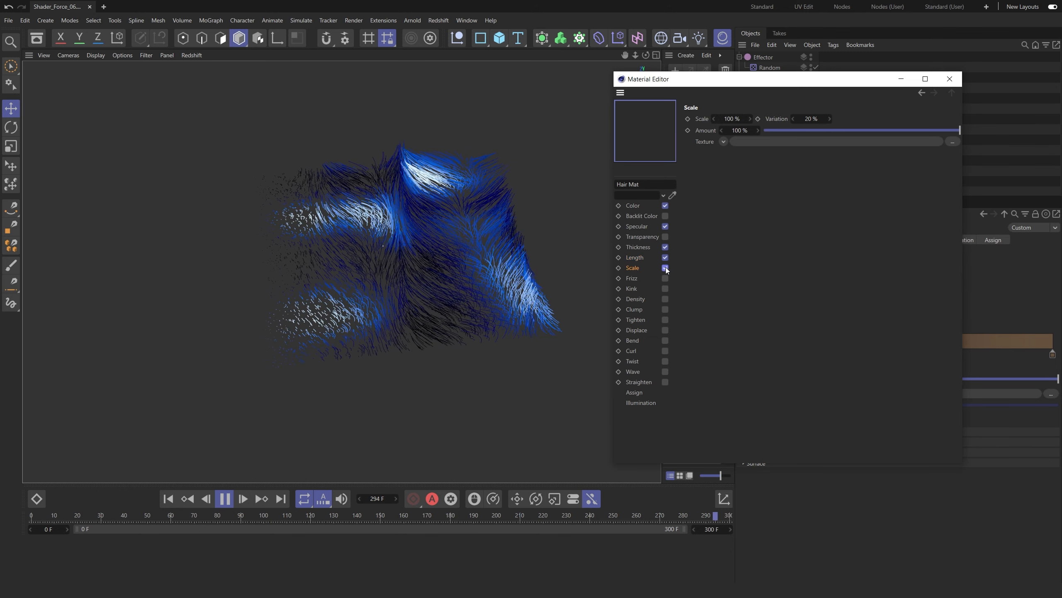
left_click(666, 258)
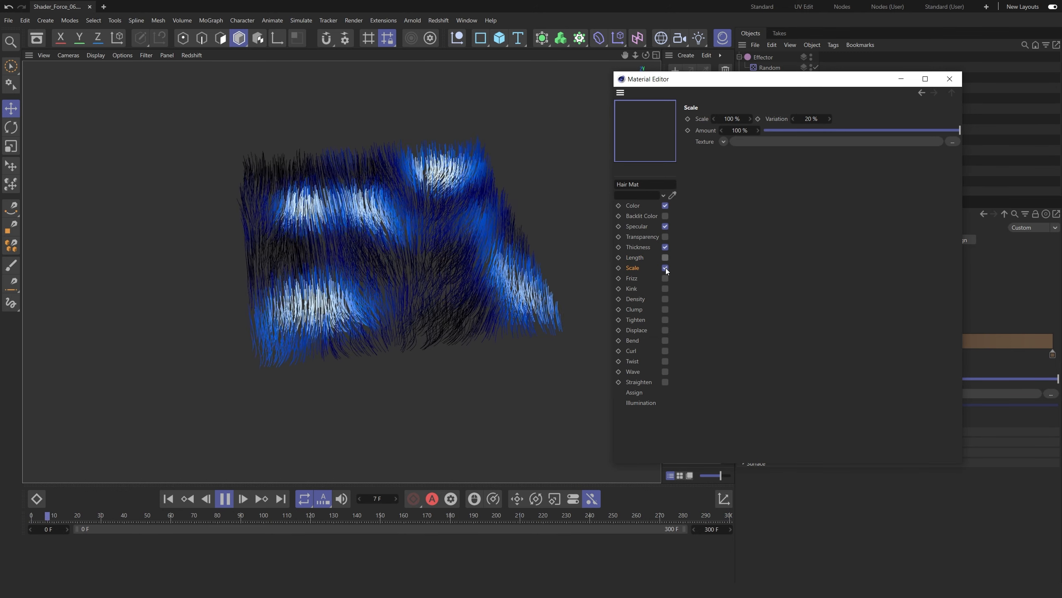
left_click(666, 268)
left_click_drag(397, 263, 374, 269, "alt")
Close the material editor, reduce the Hair object's viewport Detail to 28 %, and deselect it to watch the simulation.
left_click(950, 79)
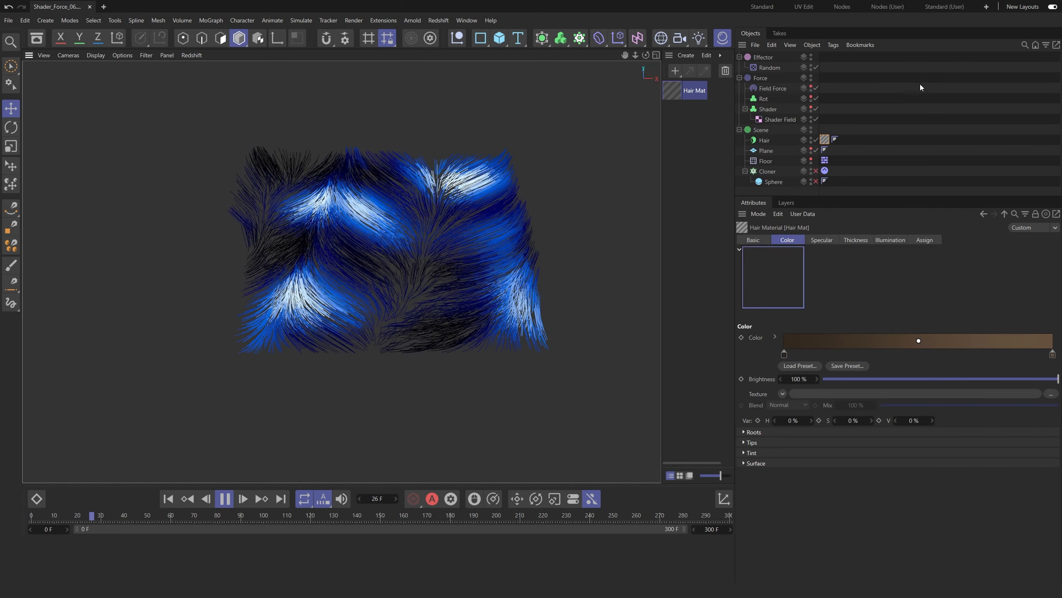
left_click(764, 140)
left_click_drag(988, 354, 961, 355)
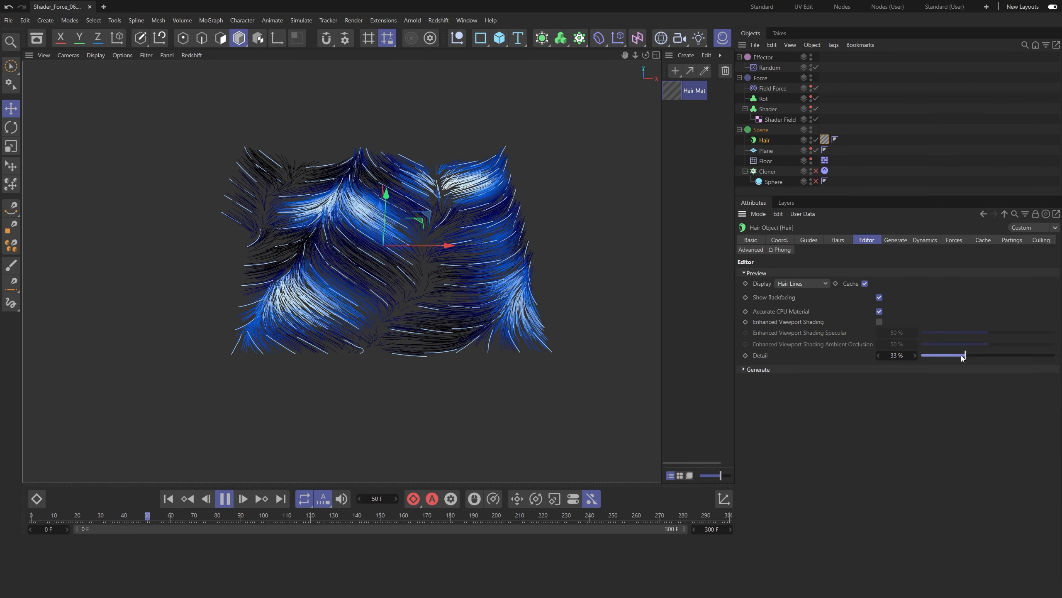
left_click(899, 125)
scroll(332, 203, "down", 3)
scroll(400, 240, "up", 3)
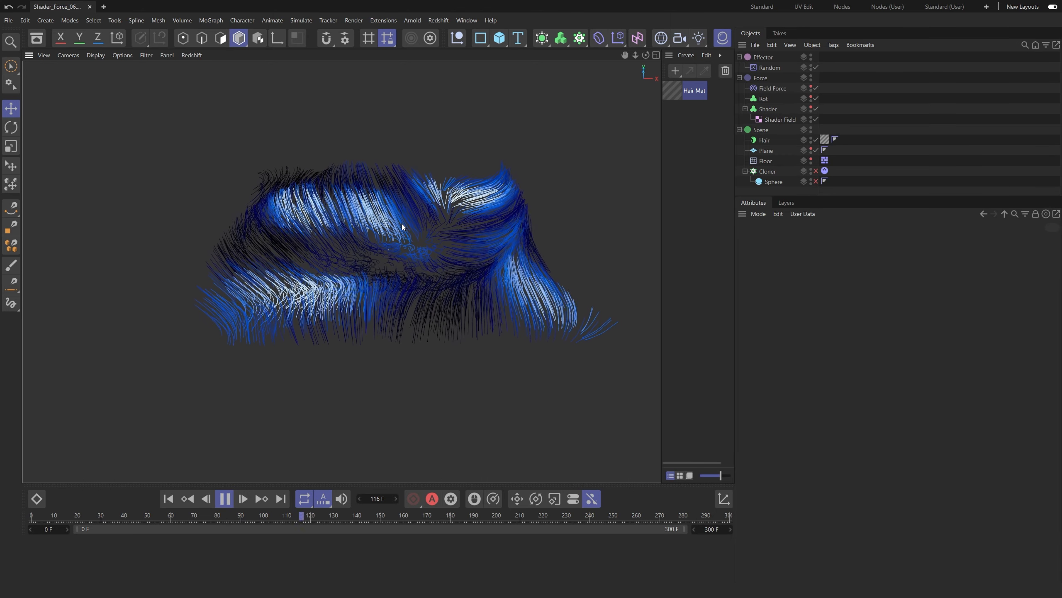
Set the Hair object's Gravity to -5 in its Forces settings and deselect it to watch the simulation.
left_click(769, 140)
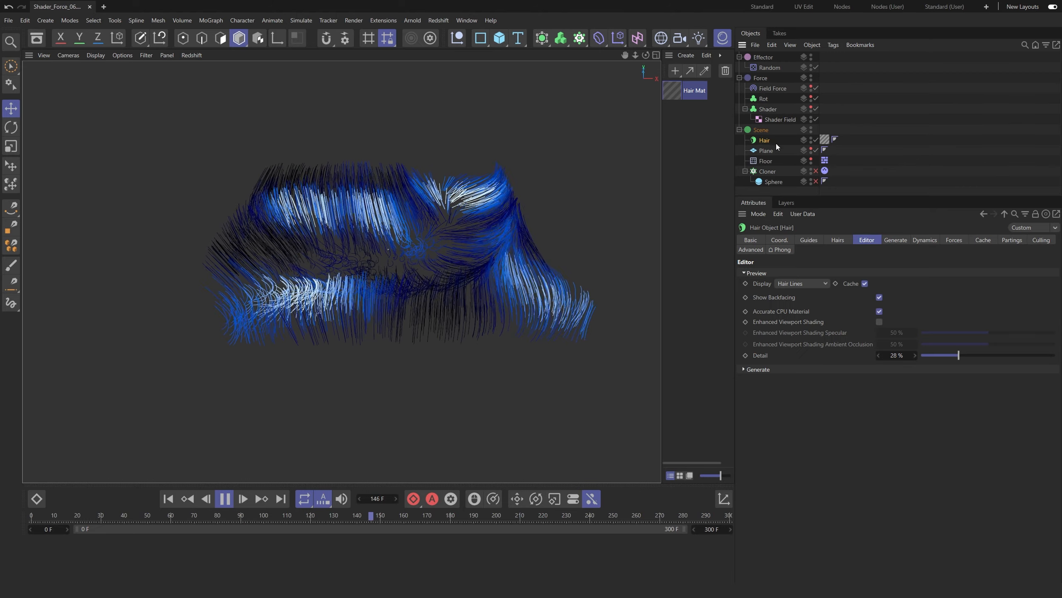
left_click(954, 241)
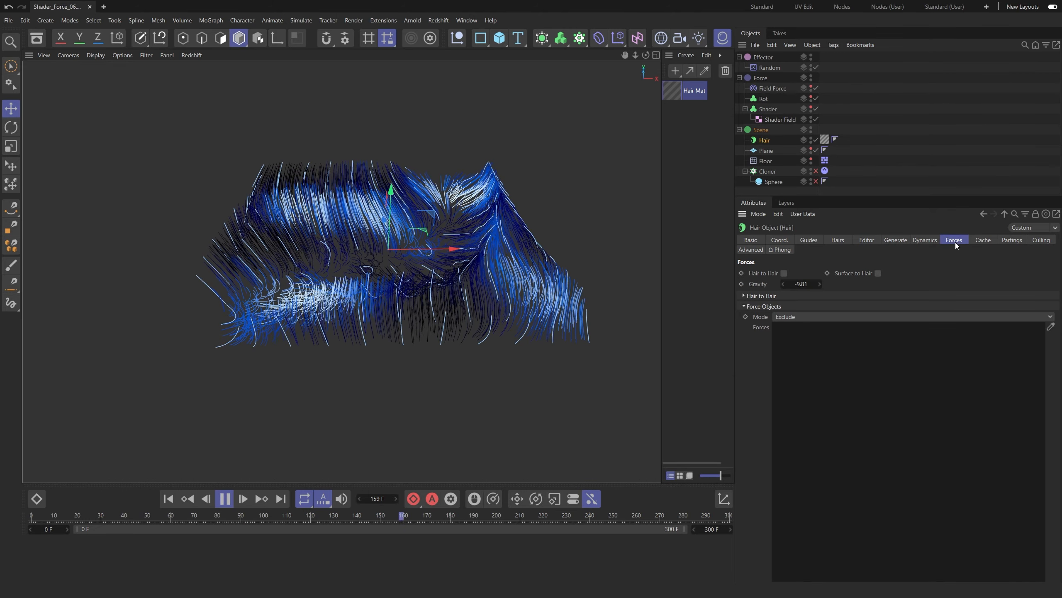
double_click(801, 285)
type("-5")
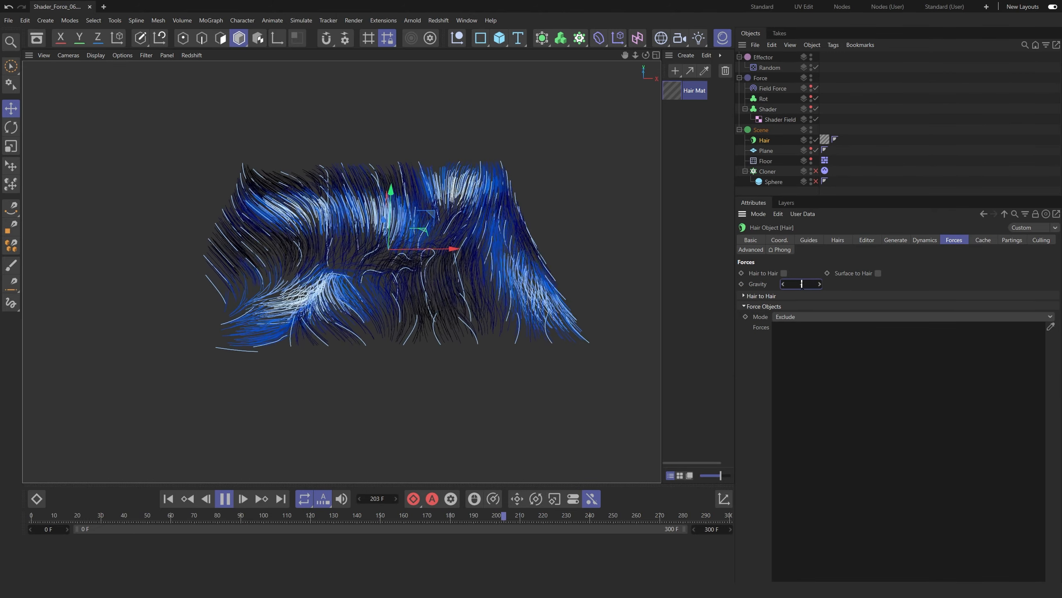
key("Return")
left_click(885, 128)
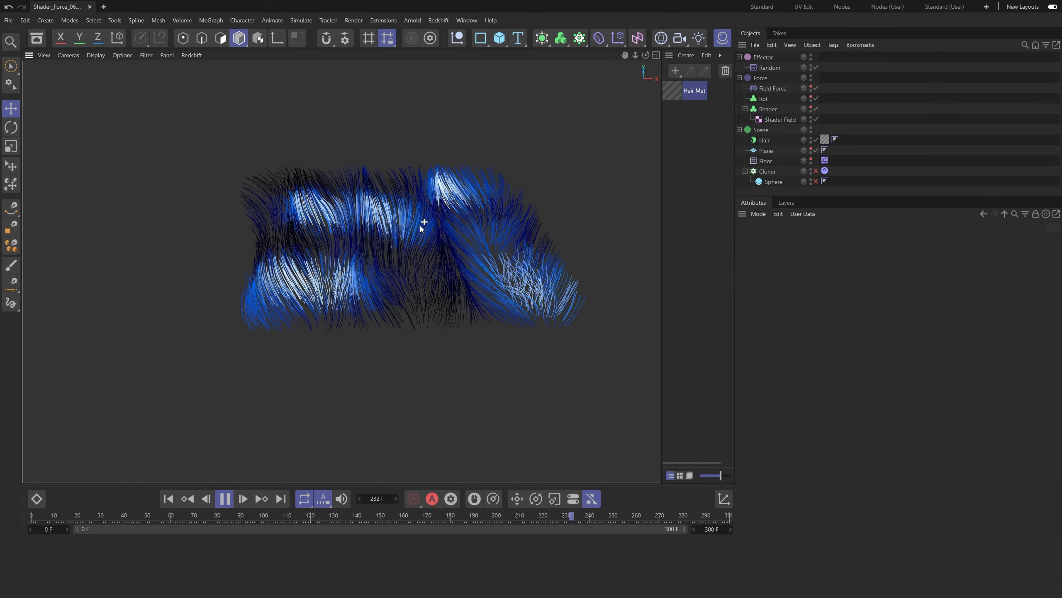
Make sure Hair Mat's Color channel is on, clear its Roots texture, and close the material editor.
left_click_drag(420, 226, 673, 229, "alt")
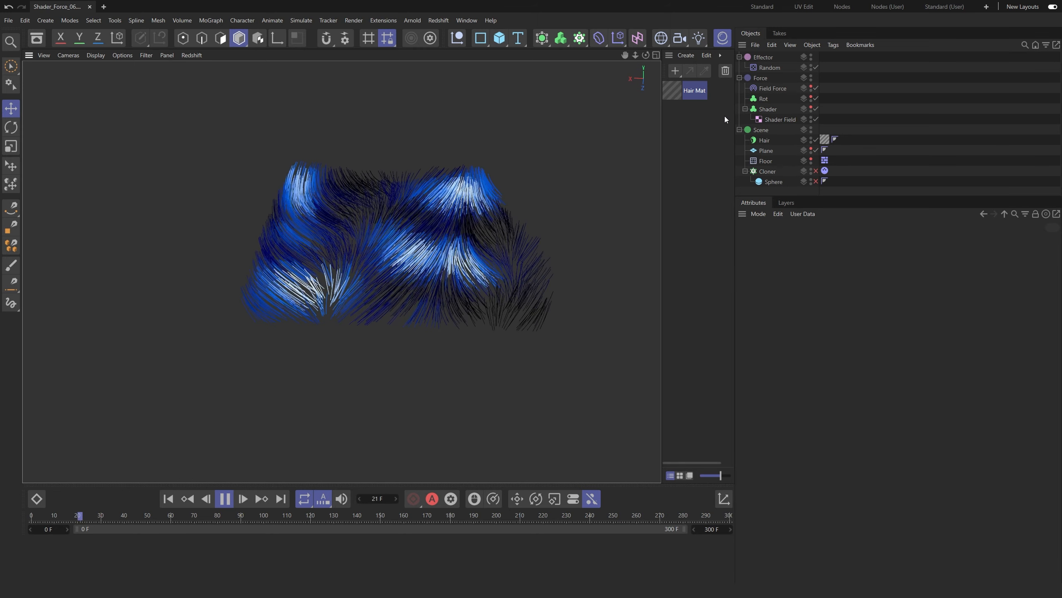
left_click_drag(497, 177, 492, 213, "alt")
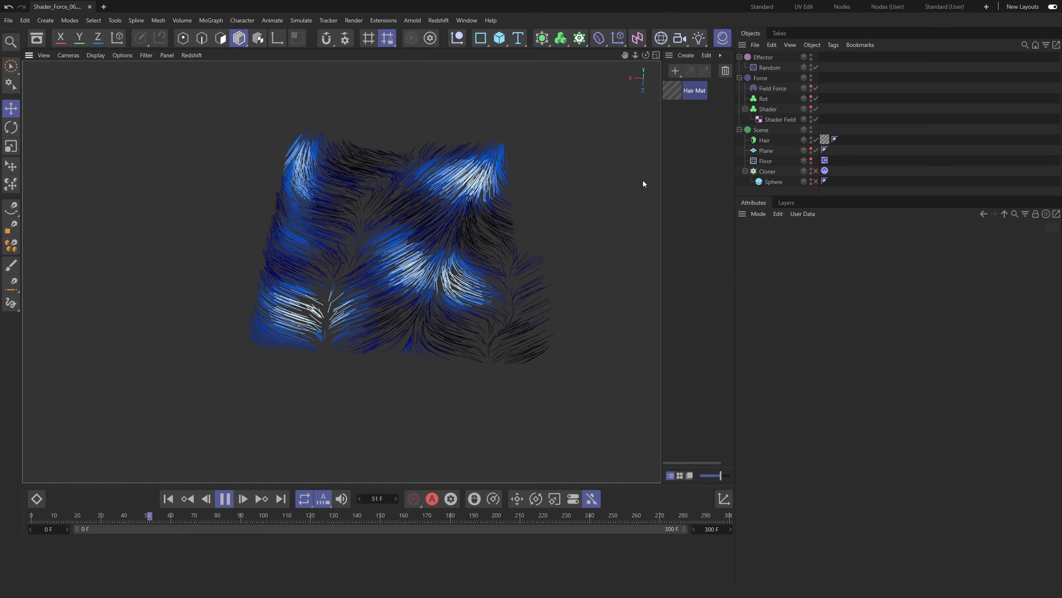
left_click_drag(516, 216, 514, 203, "alt")
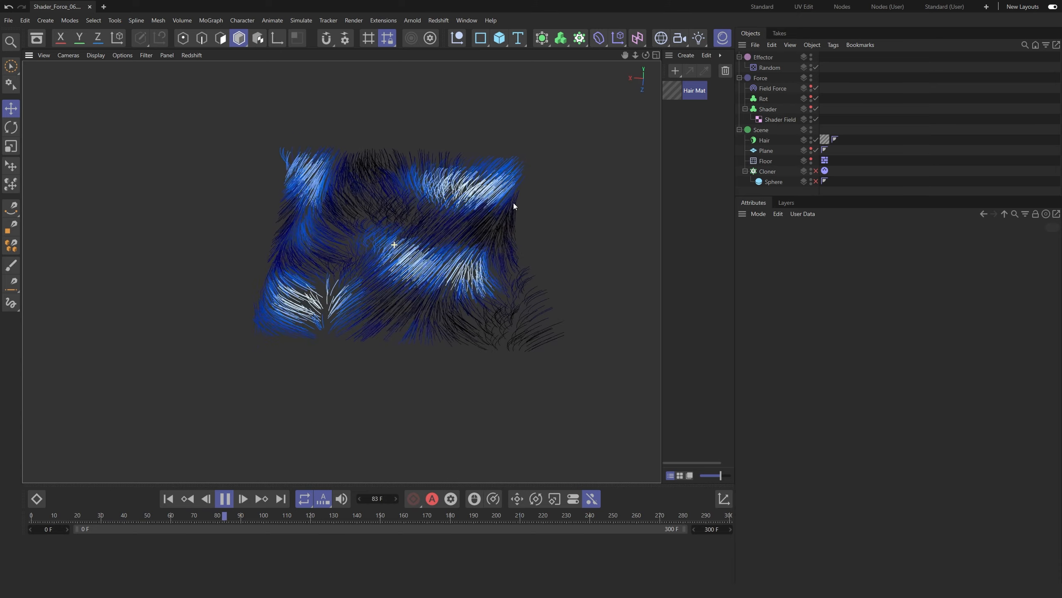
mouse_move(434, 217)
left_mouse_down("alt")
mouse_move(434, 201)
mouse_move(440, 234)
left_mouse_up("alt")
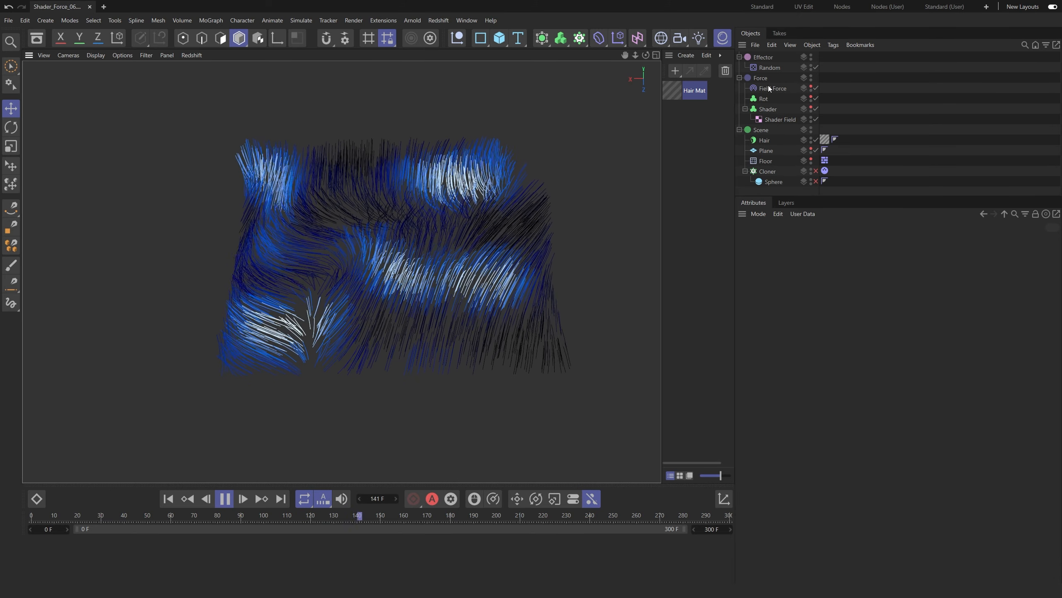
left_click(824, 140)
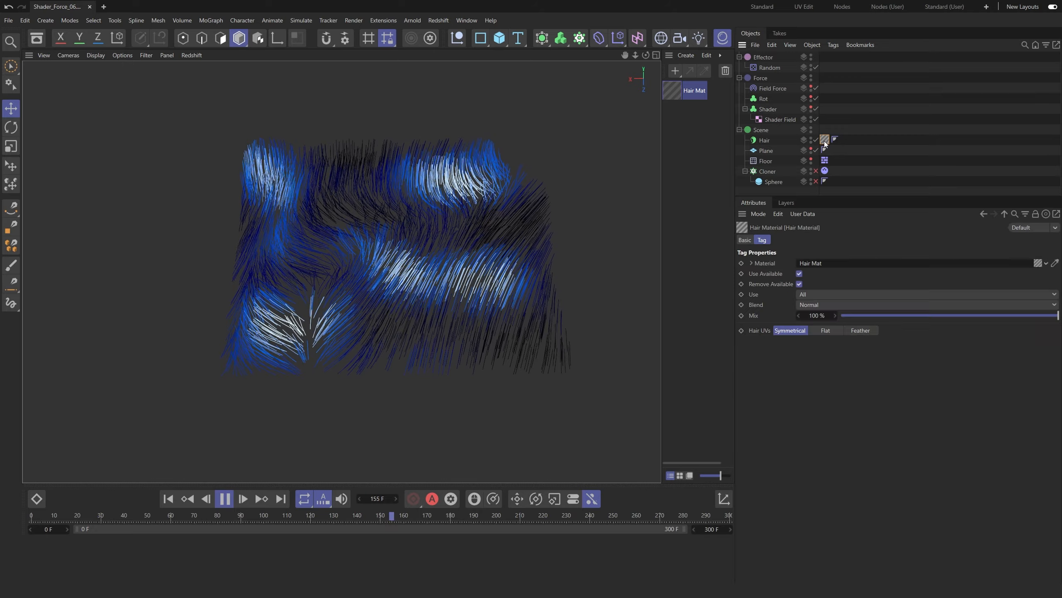
double_click(677, 92)
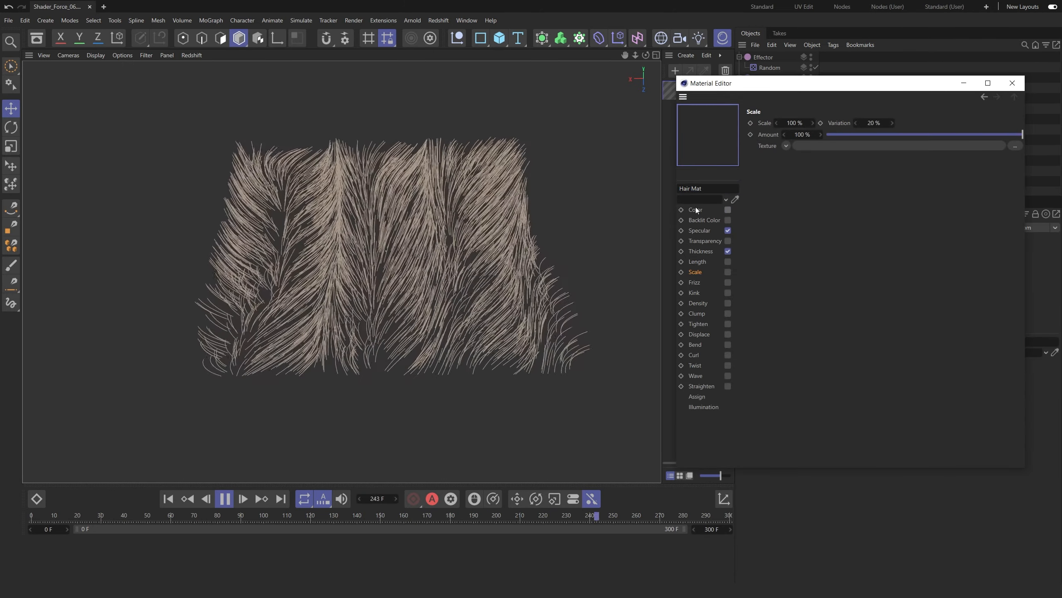
left_click(727, 209)
left_click(789, 227)
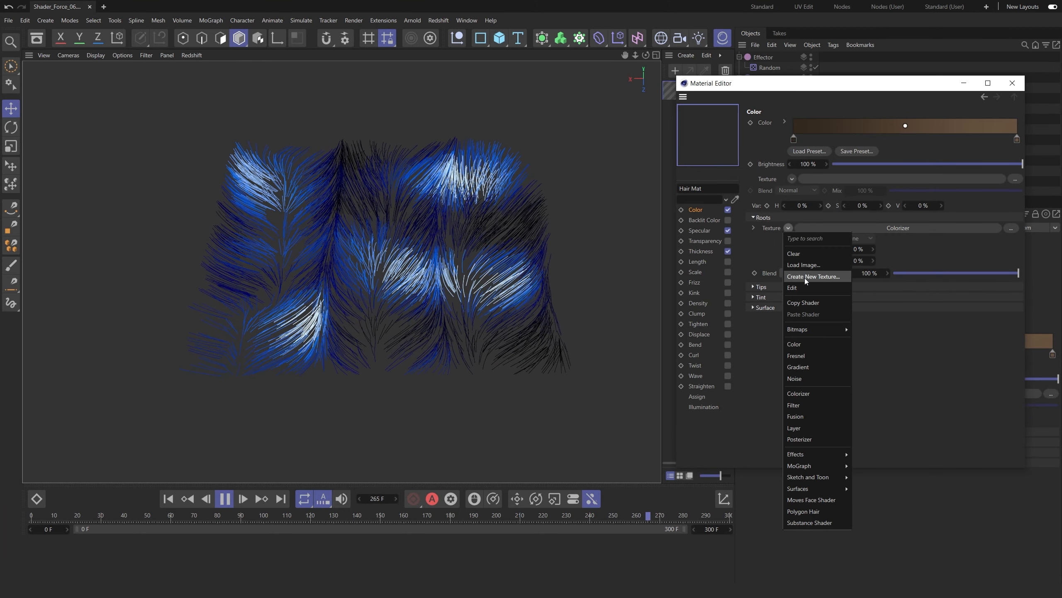
left_click(798, 254)
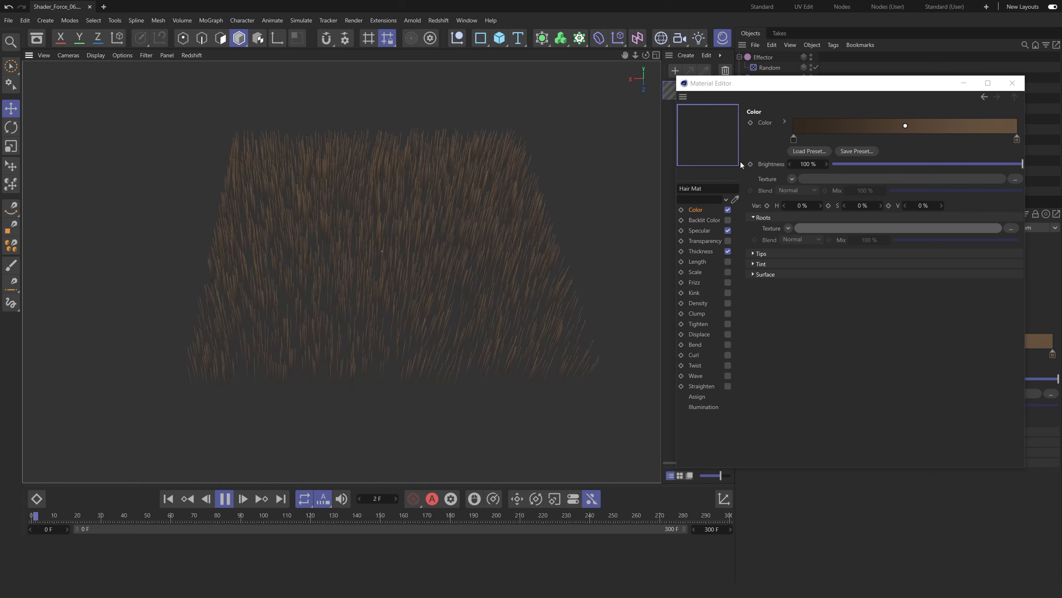
left_click(1012, 83)
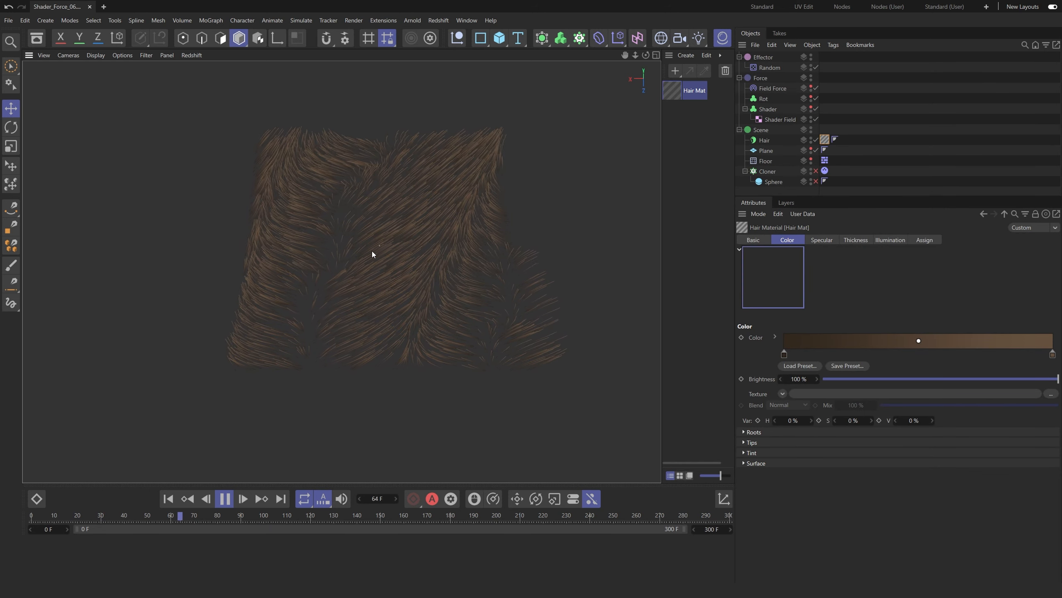
Replace the Shader Field's shader file with A(blur).png without copying it into the project, and inspect the hair.
left_click(777, 119)
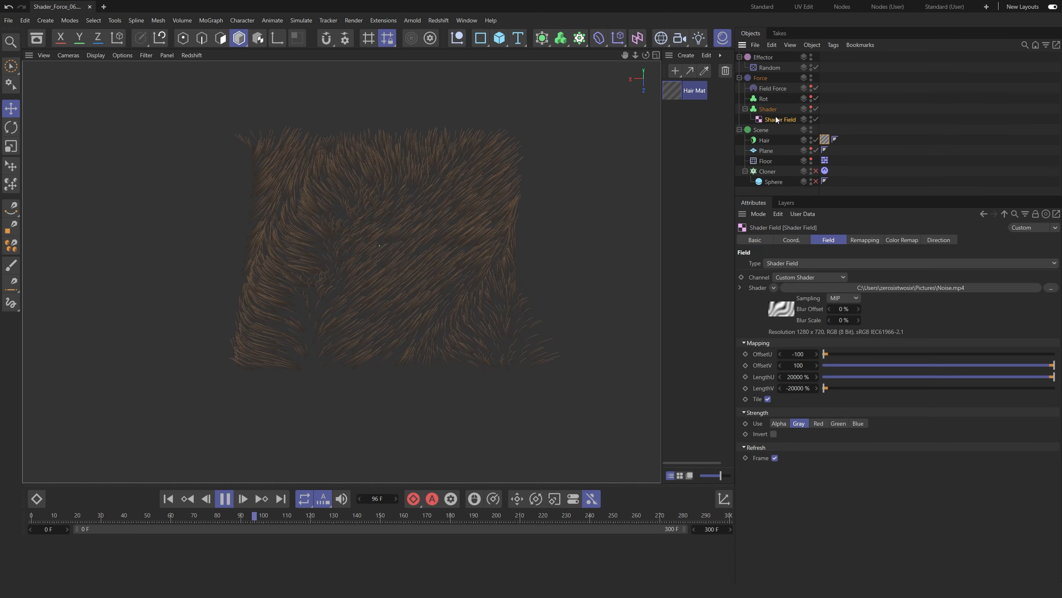
left_click(1051, 288)
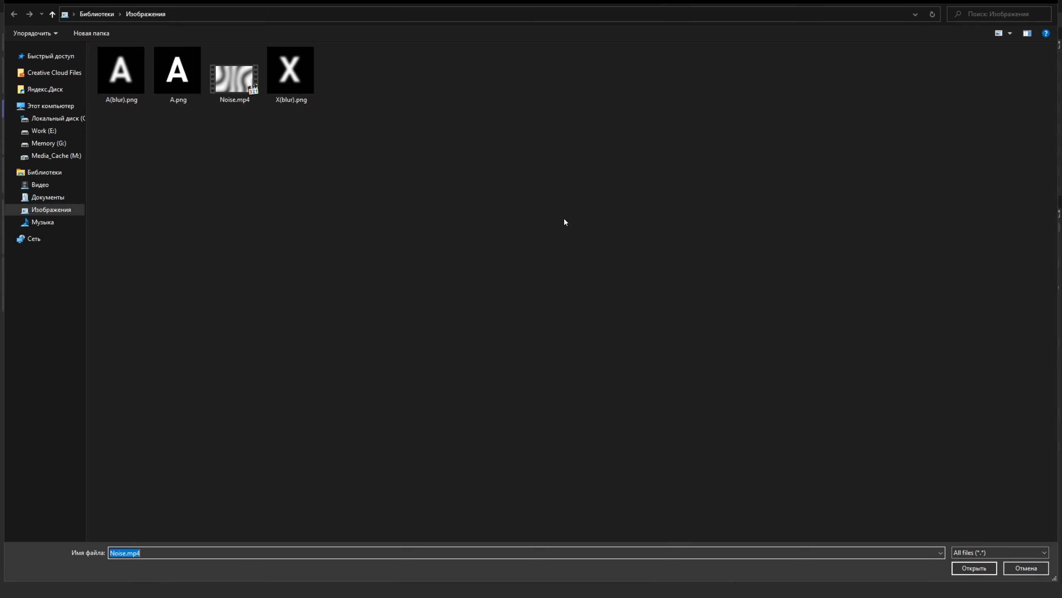
double_click(120, 70)
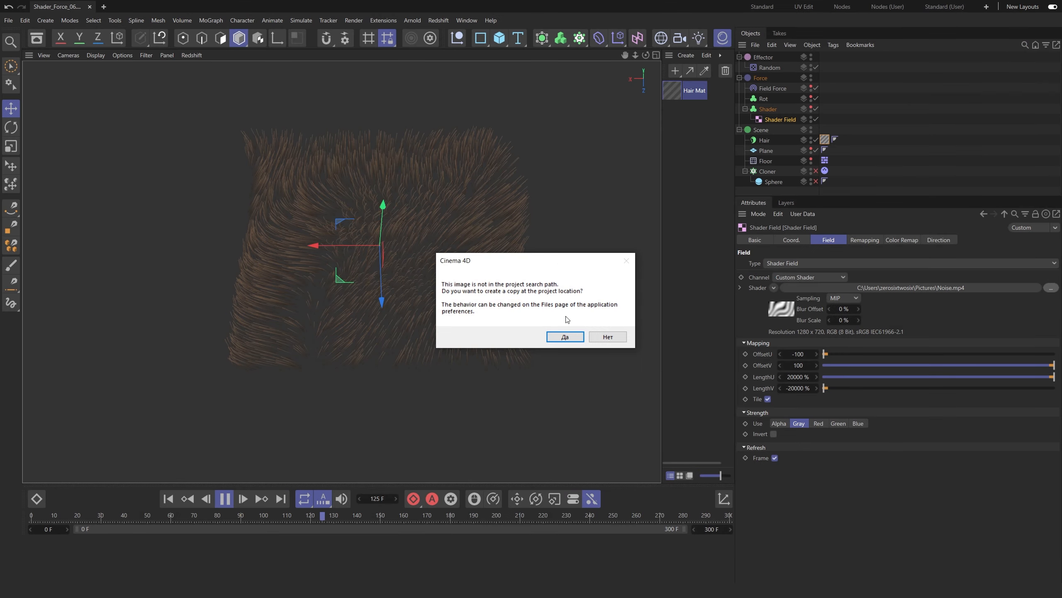
left_click(608, 340)
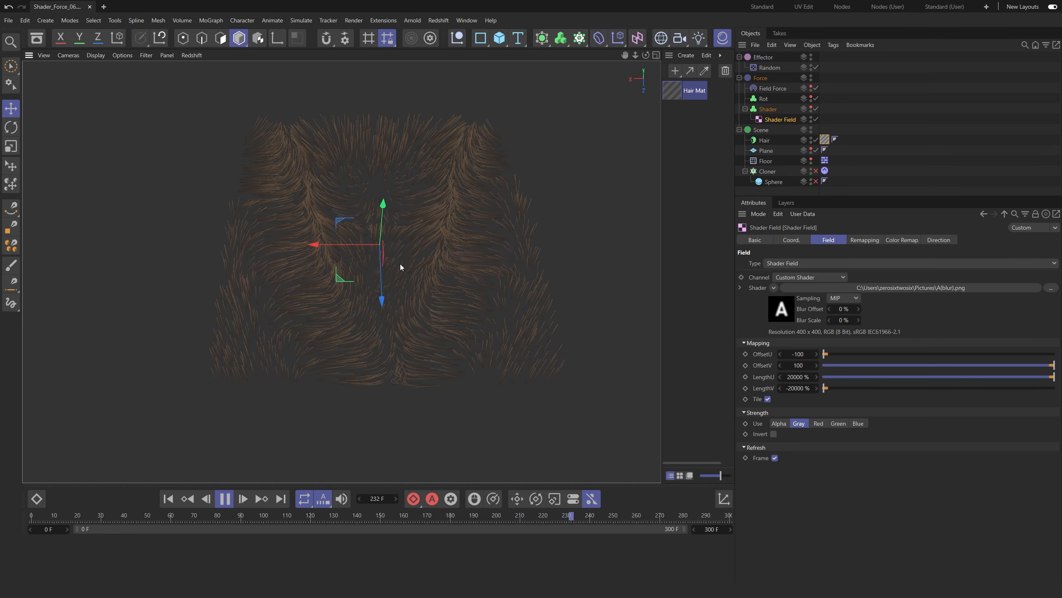
left_click_drag(400, 264, 649, 267, "alt")
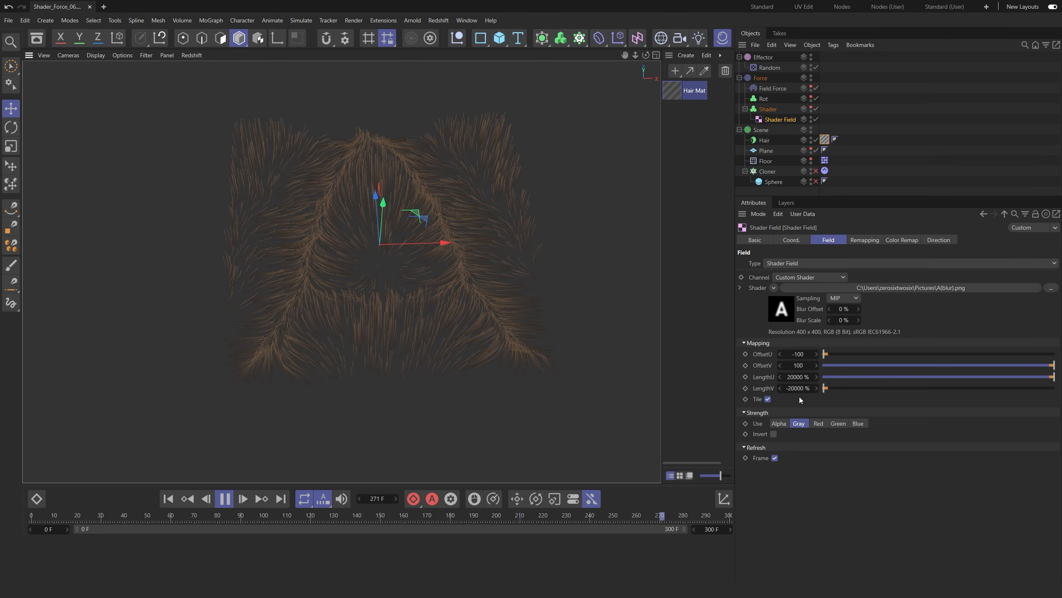
Enable Invert for the Shader Field and load X(blur).png as its shader without copying it into the project.
left_click(757, 343)
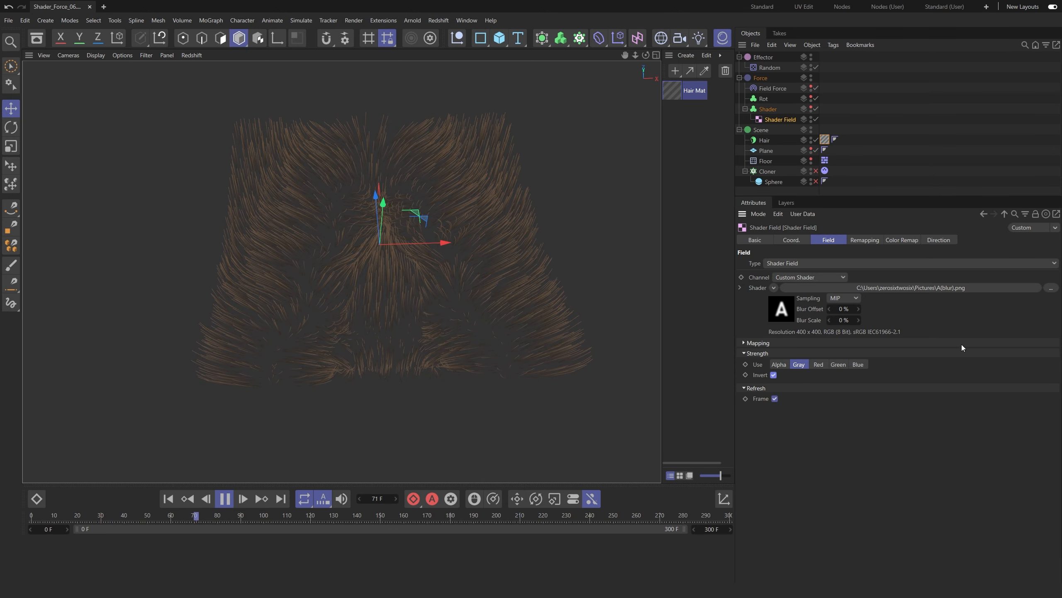
left_click(1052, 288)
double_click(287, 84)
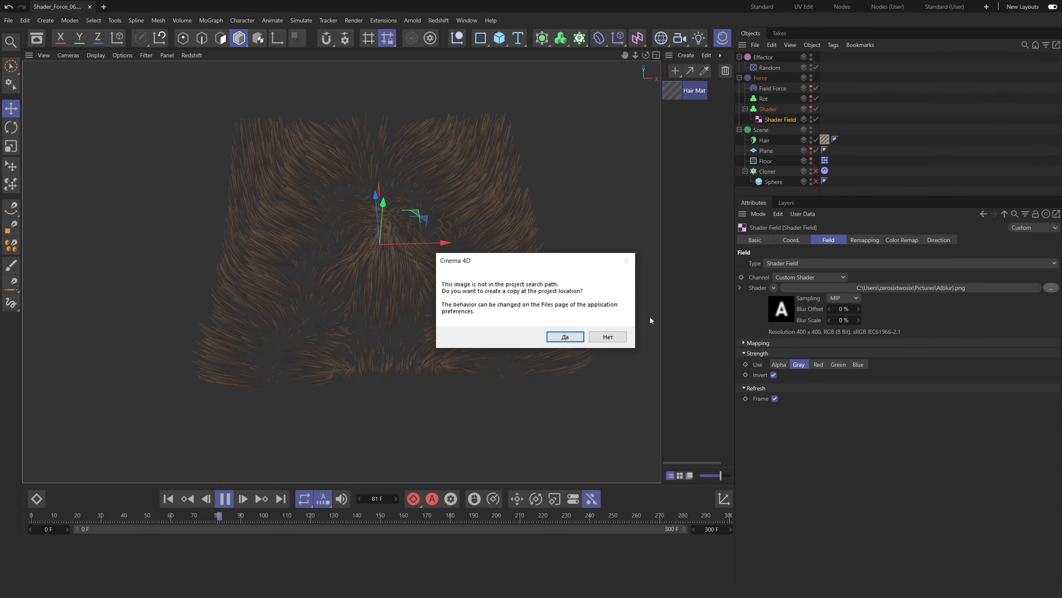
left_click(617, 339)
left_click(774, 375)
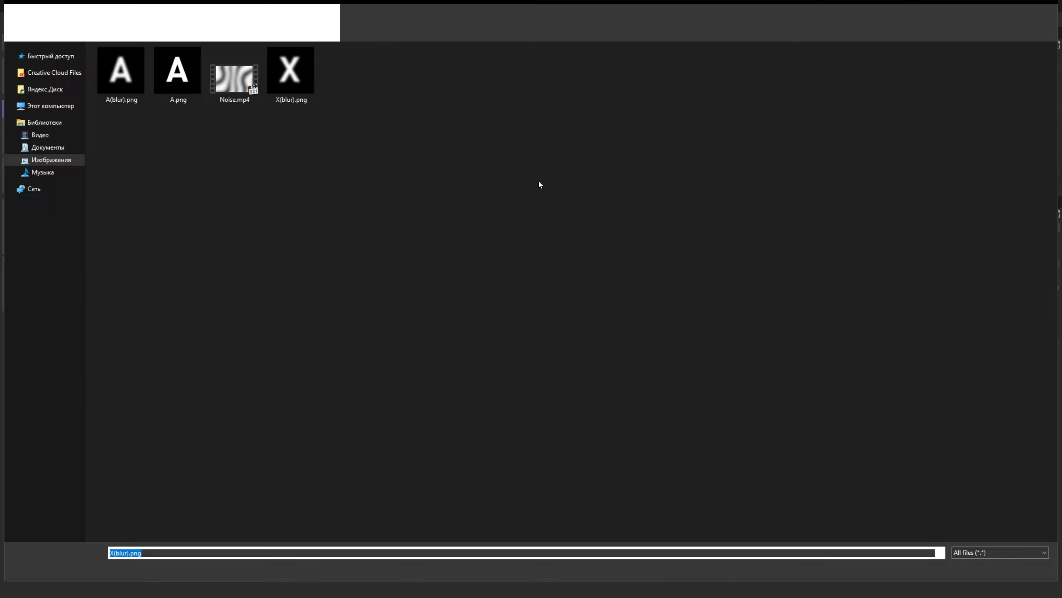
Load Noise.mp4 back into the Shader Field without copying it into the project, and deselect the field.
left_click(250, 83)
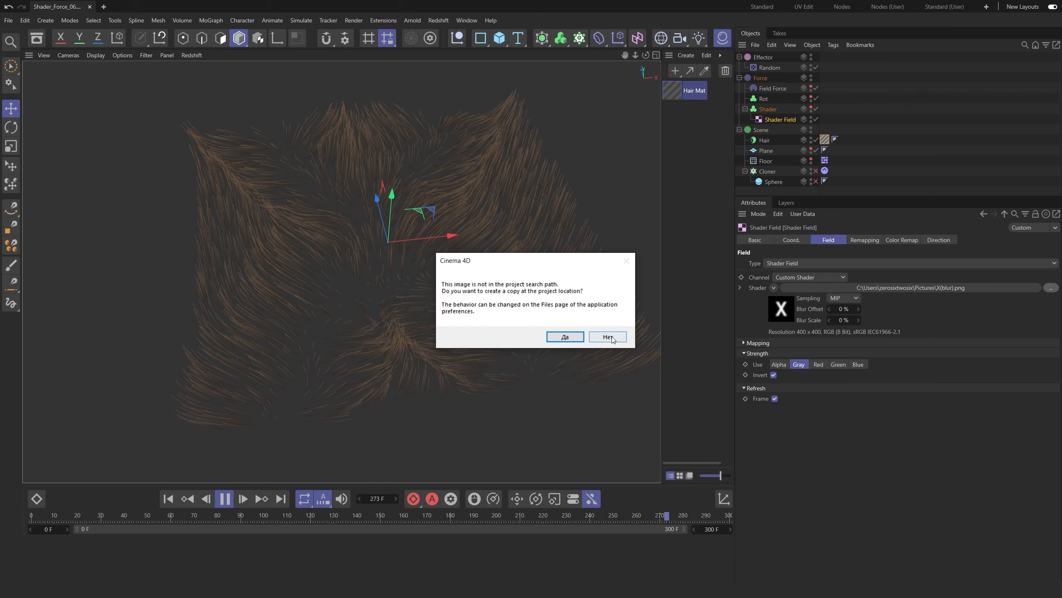
left_click(608, 337)
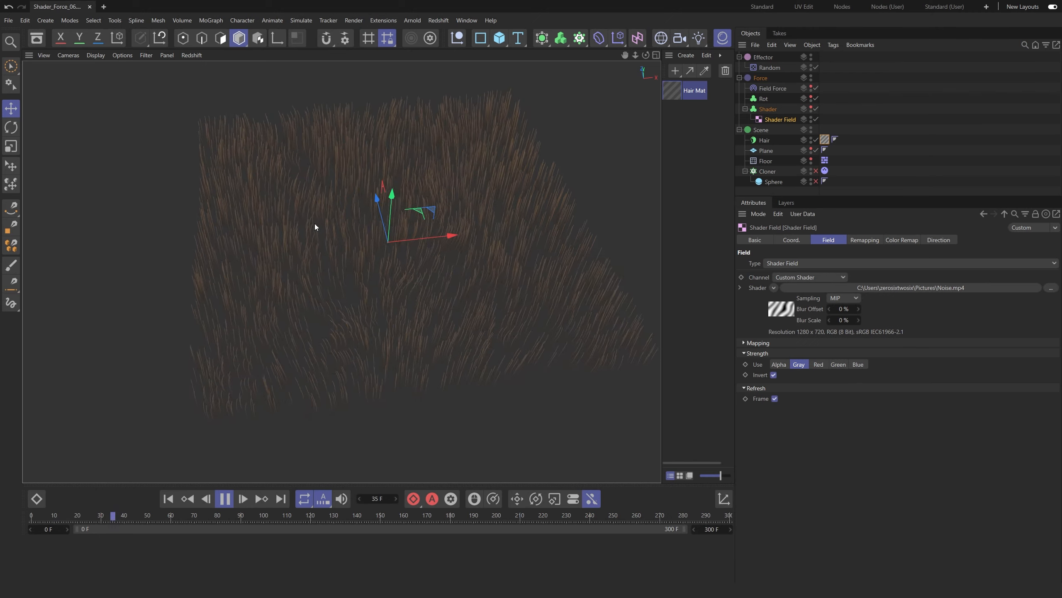
left_click(880, 158)
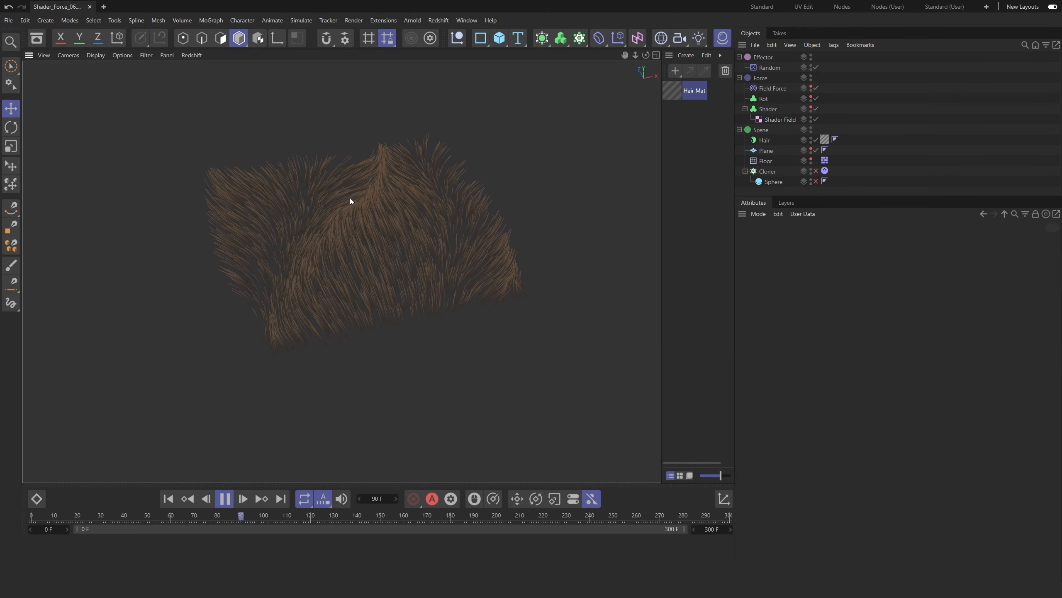